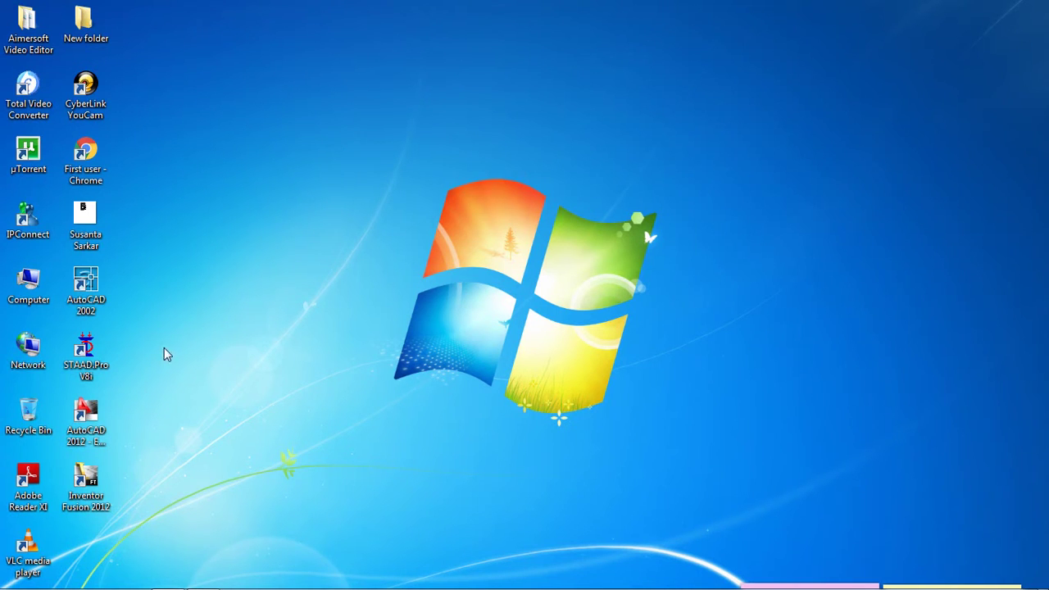
- Launch STAAD.Pro and create a Space project named Structure1 in meters and kilonewtons, starting with Add Beam
{"action": "double_click", "coordinate": [103, 366]}
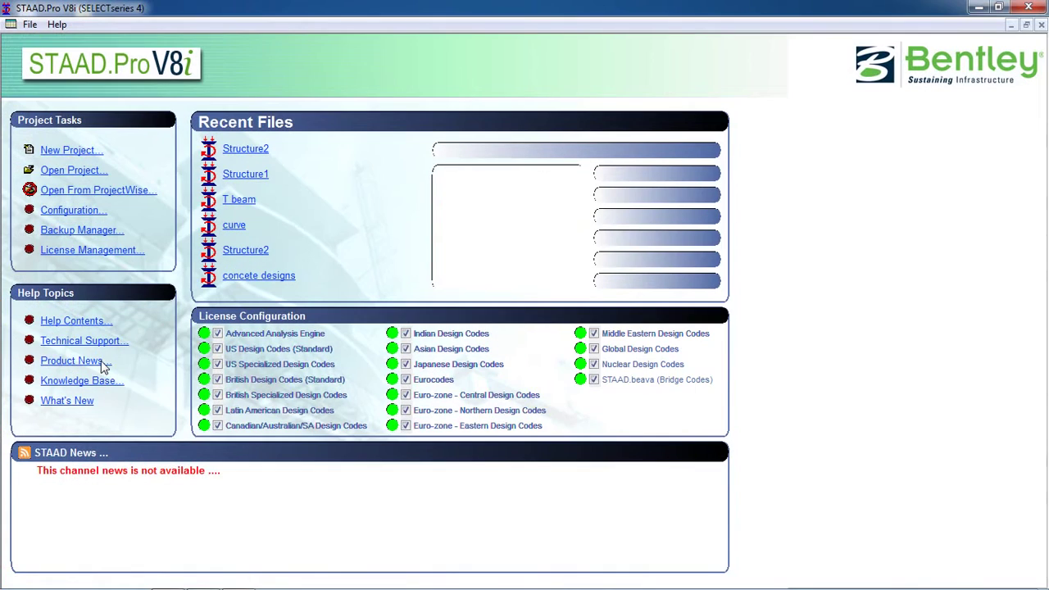
{"action": "left_click", "coordinate": [70, 152]}
{"action": "left_click", "coordinate": [365, 180]}
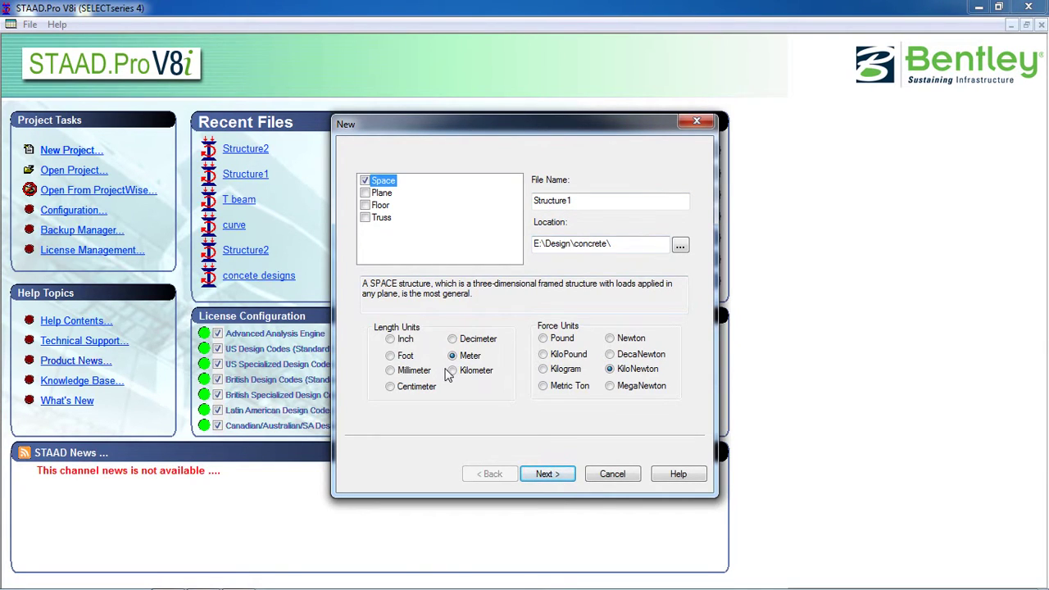
{"action": "left_click", "coordinate": [546, 476]}
{"action": "left_click", "coordinate": [566, 350]}
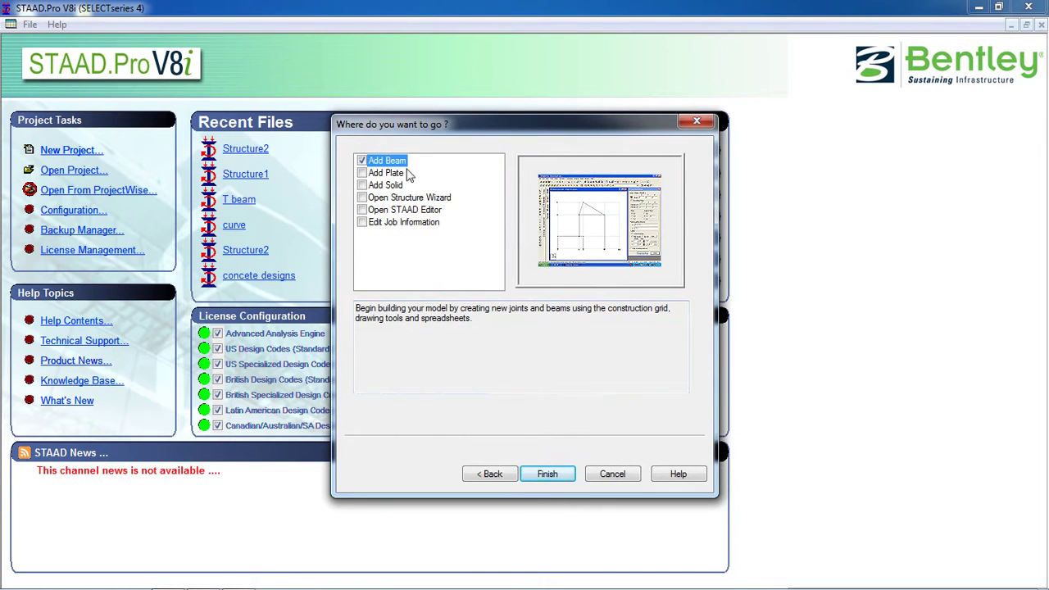
{"action": "left_click", "coordinate": [543, 476]}
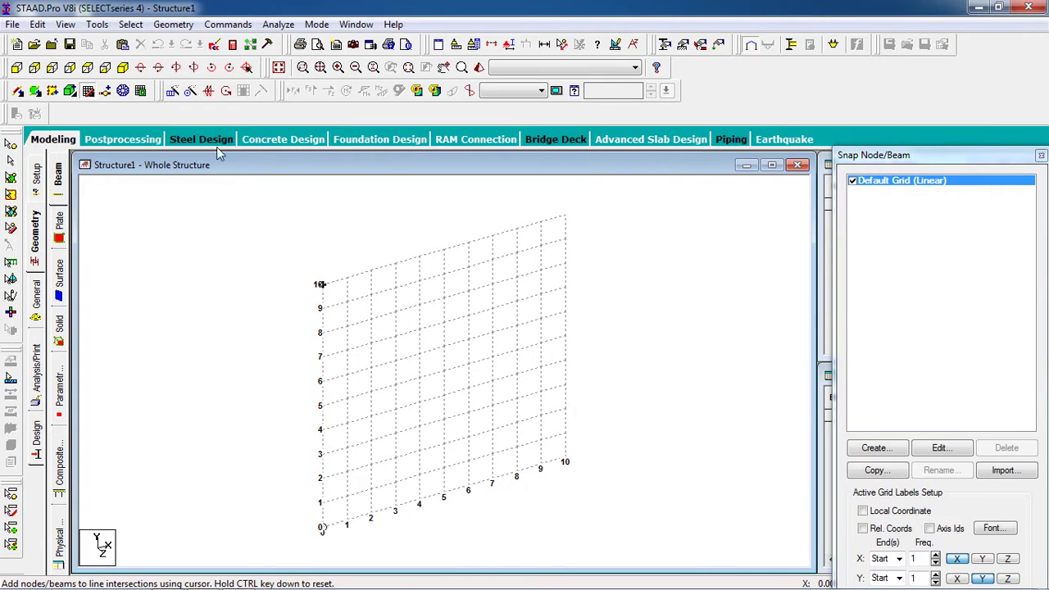
- Run the Structure Wizard and choose the Circular Beam prototype from the Frame Models
{"action": "left_click", "coordinate": [176, 25]}
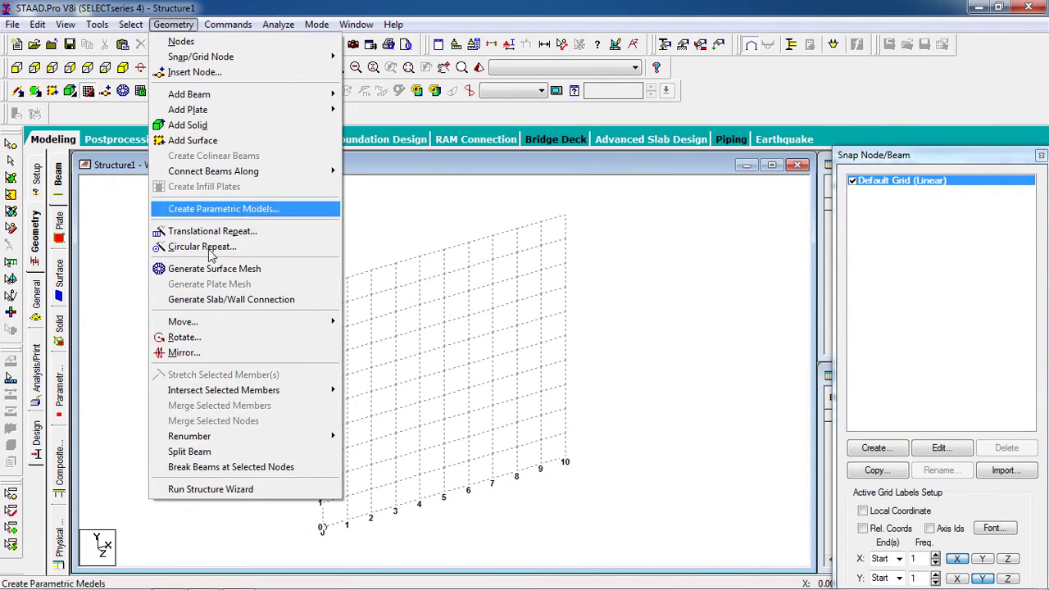
{"action": "left_click", "coordinate": [255, 492]}
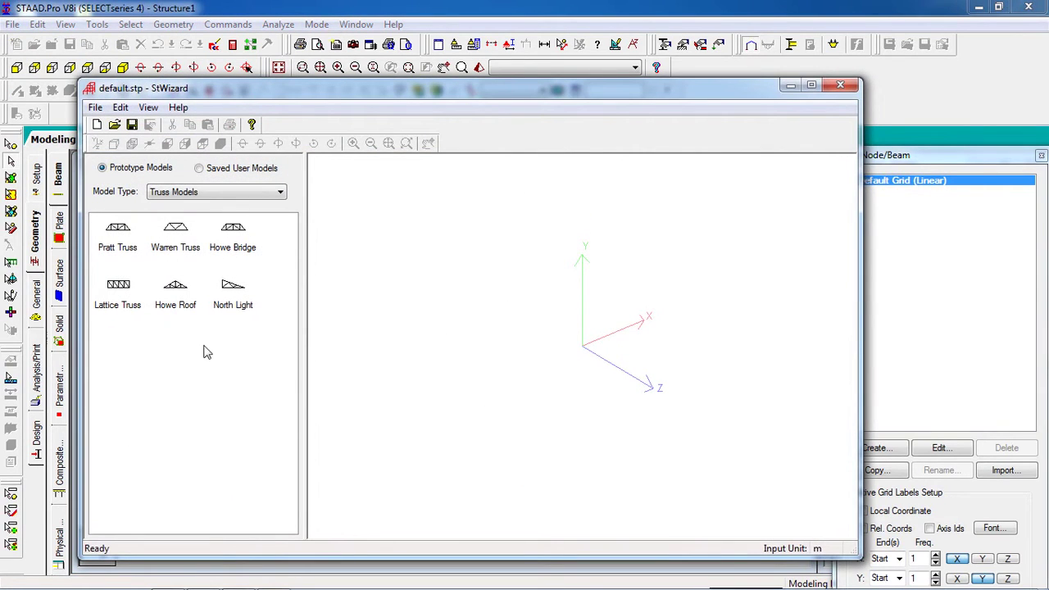
{"action": "left_click", "coordinate": [205, 197]}
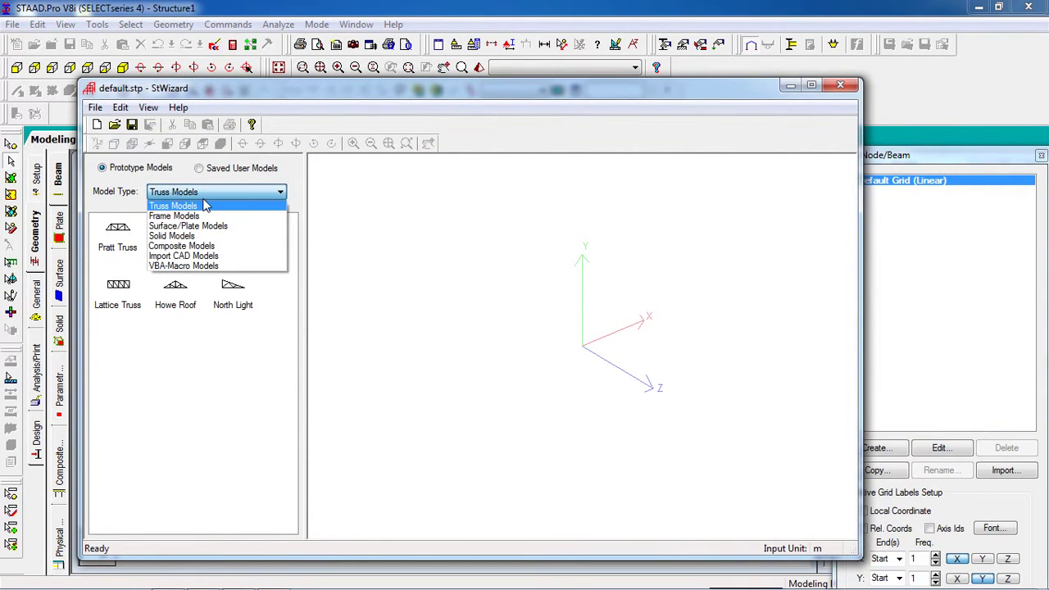
{"action": "left_click", "coordinate": [207, 216]}
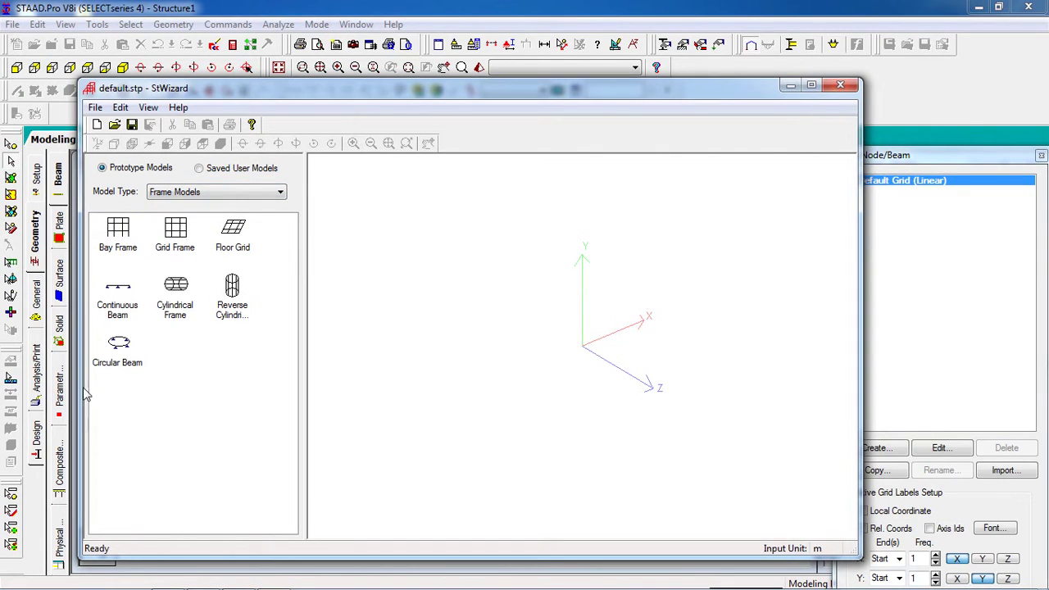
{"action": "left_click", "coordinate": [110, 369]}
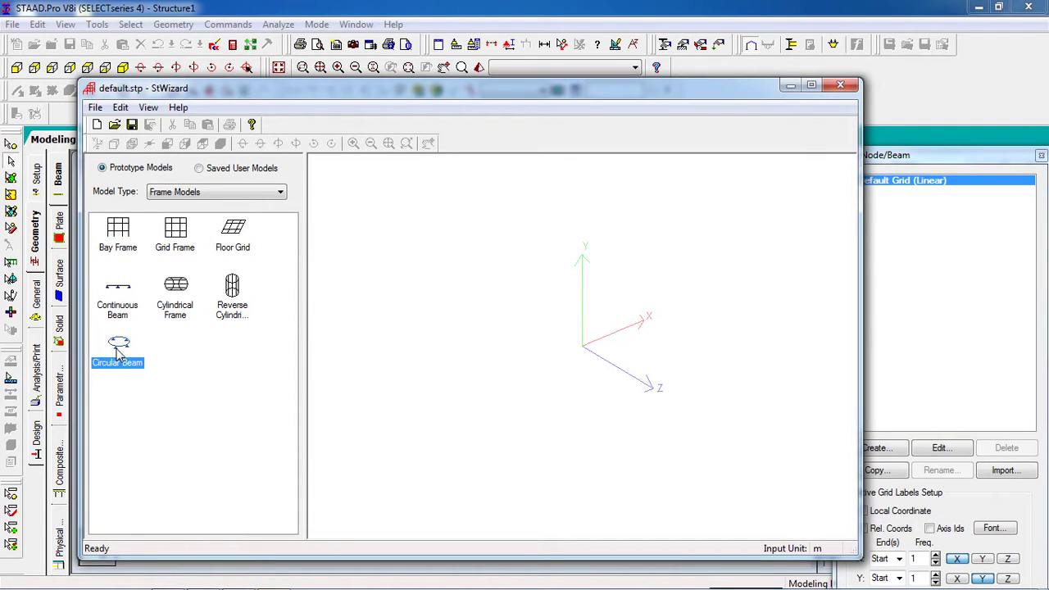
{"action": "double_click", "coordinate": [131, 367]}
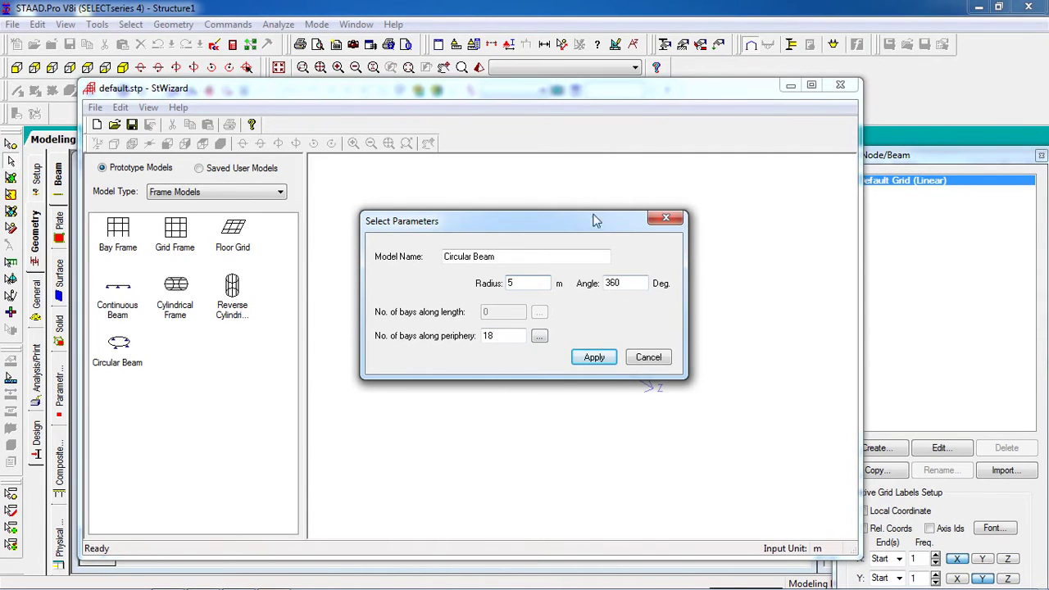
- Generate the circular beam with a 5 m radius, 360° angle and 18 bays along the periphery
{"action": "left_click", "coordinate": [535, 338]}
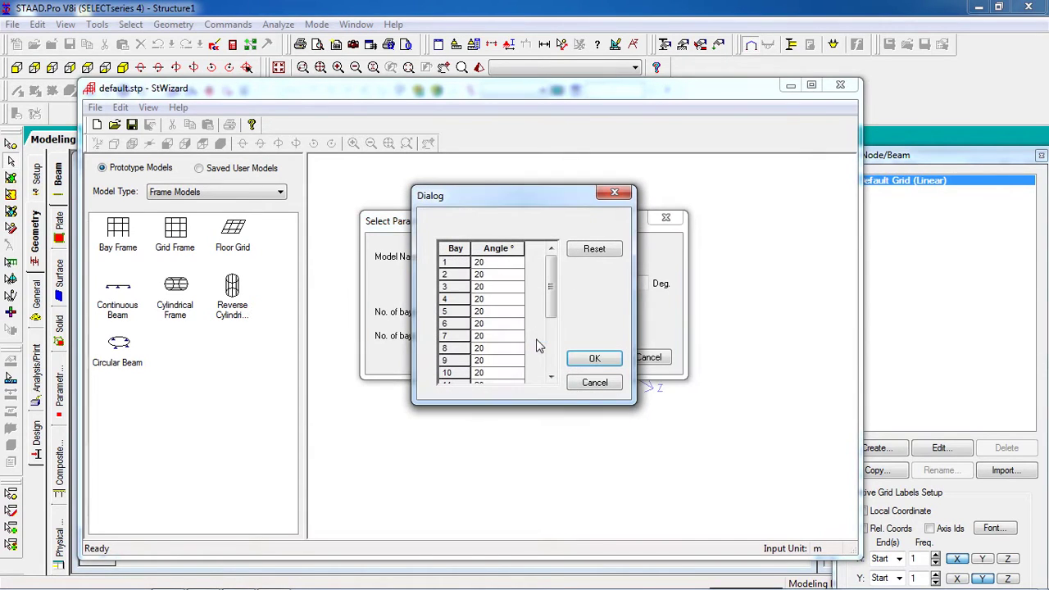
{"action": "left_click", "coordinate": [592, 383]}
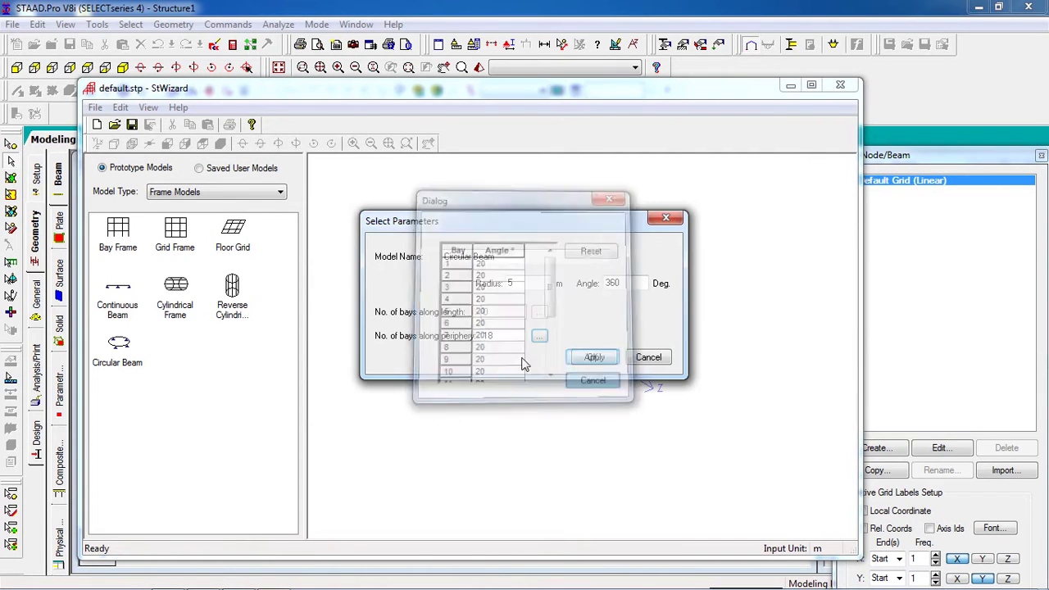
{"action": "left_click_drag", "start_coordinate": [501, 336], "coordinate": [478, 338]}
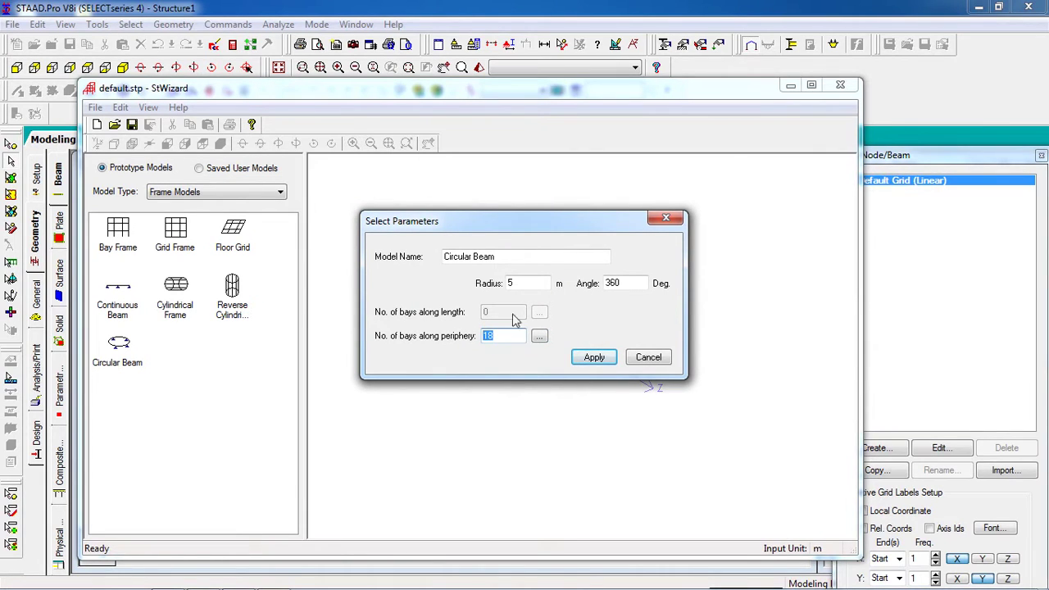
{"action": "left_click_drag", "start_coordinate": [537, 285], "coordinate": [507, 284]}
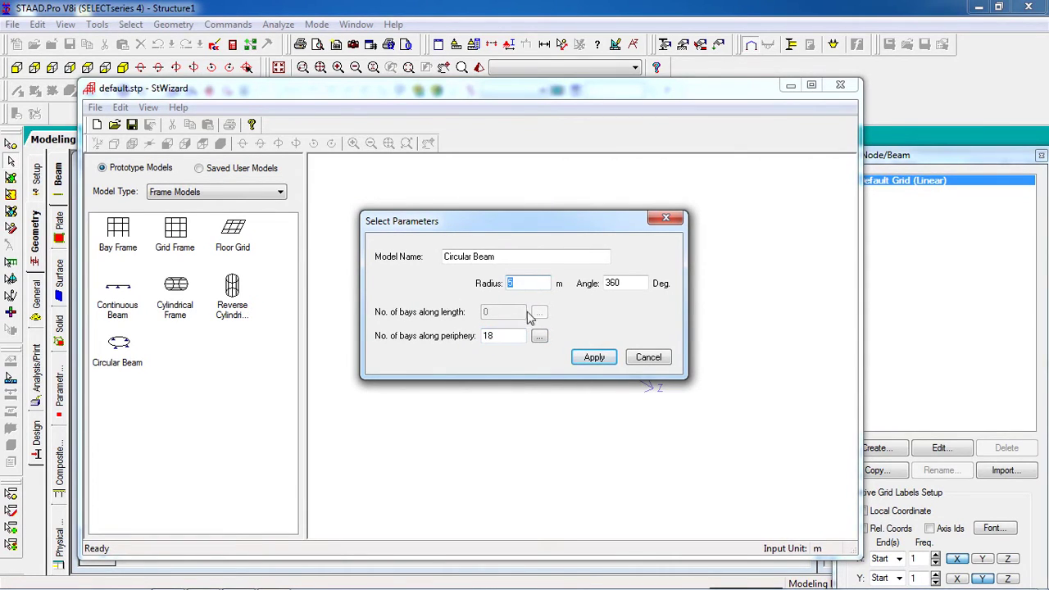
{"action": "left_click_drag", "start_coordinate": [632, 285], "coordinate": [605, 285]}
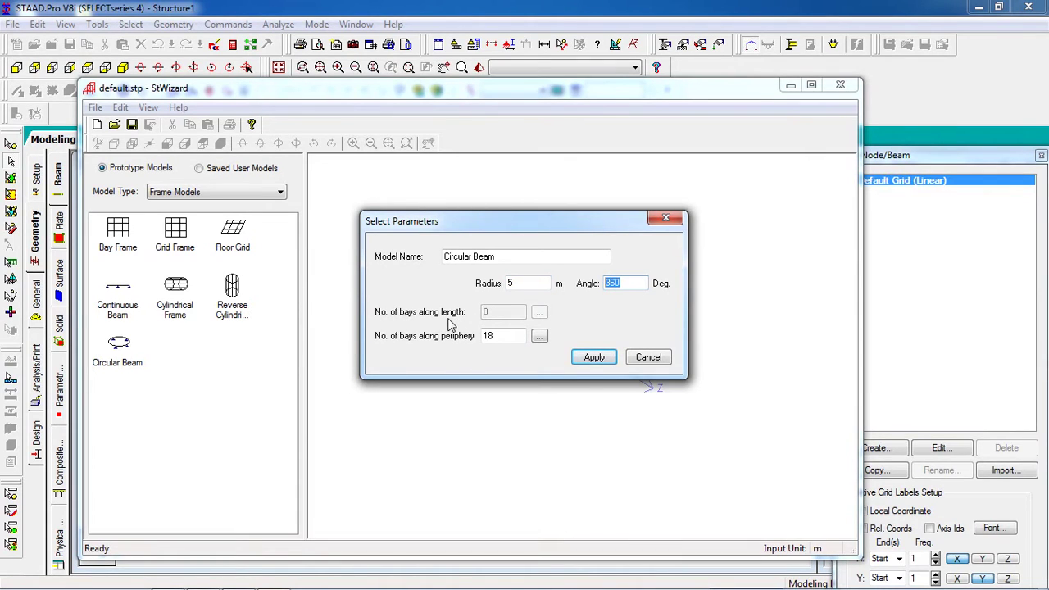
{"action": "left_click", "coordinate": [590, 361]}
- Examine the generated circular beam prototype by rotating its 3D view
{"action": "key", "text": "Down"}
{"action": "key", "text": "Down"}
{"action": "key", "text": "Down"}
{"action": "key", "text": "Down"}
{"action": "key", "text": "Down"}
{"action": "key", "text": "Down"}
{"action": "key", "text": "Down"}
{"action": "key", "text": "Down"}
{"action": "key", "text": "Down"}
{"action": "key", "text": "Down"}
{"action": "key", "text": "Down"}
{"action": "key", "text": "Down"}
{"action": "key", "text": "Down"}
{"action": "key", "text": "Down"}
{"action": "key", "text": "Down"}
{"action": "key", "text": "Down"}
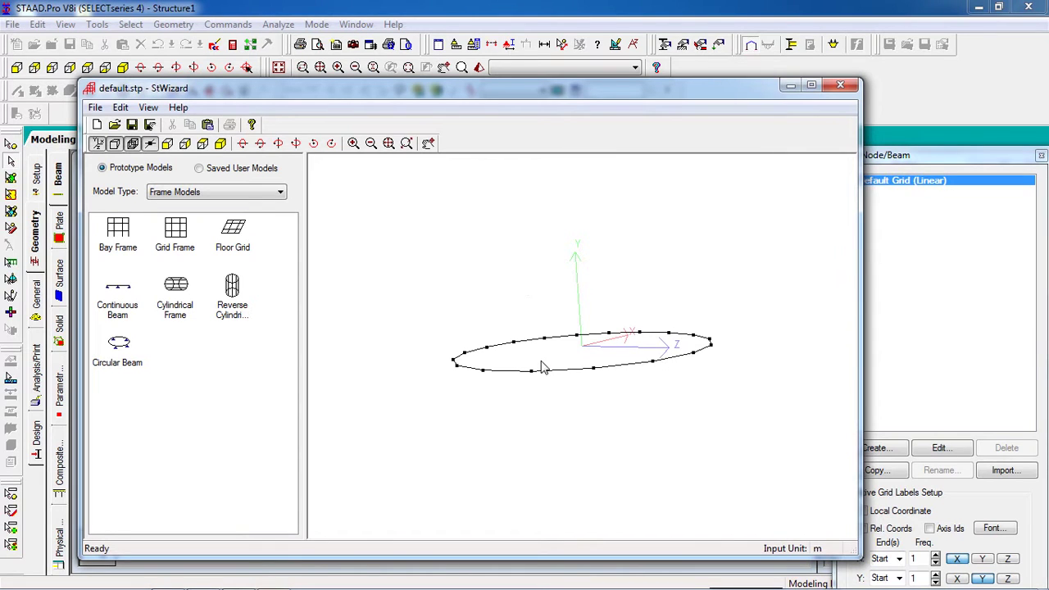
- Merge the circular beam prototype into the STAAD.Pro model at X, Y and Z offsets of 0 m and close the snap grid
{"action": "left_click", "coordinate": [840, 85]}
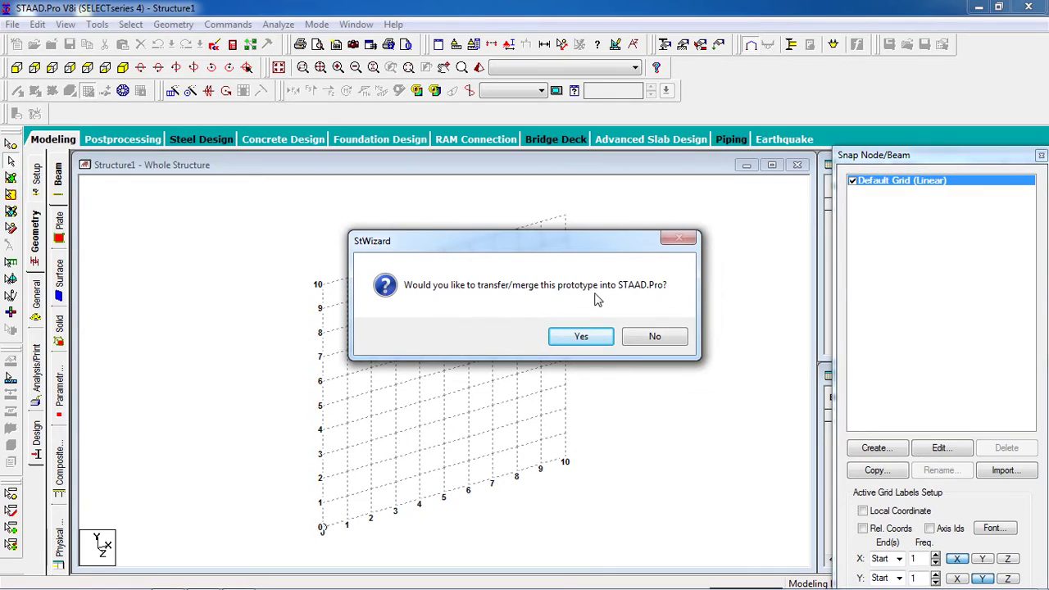
{"action": "left_click", "coordinate": [584, 339]}
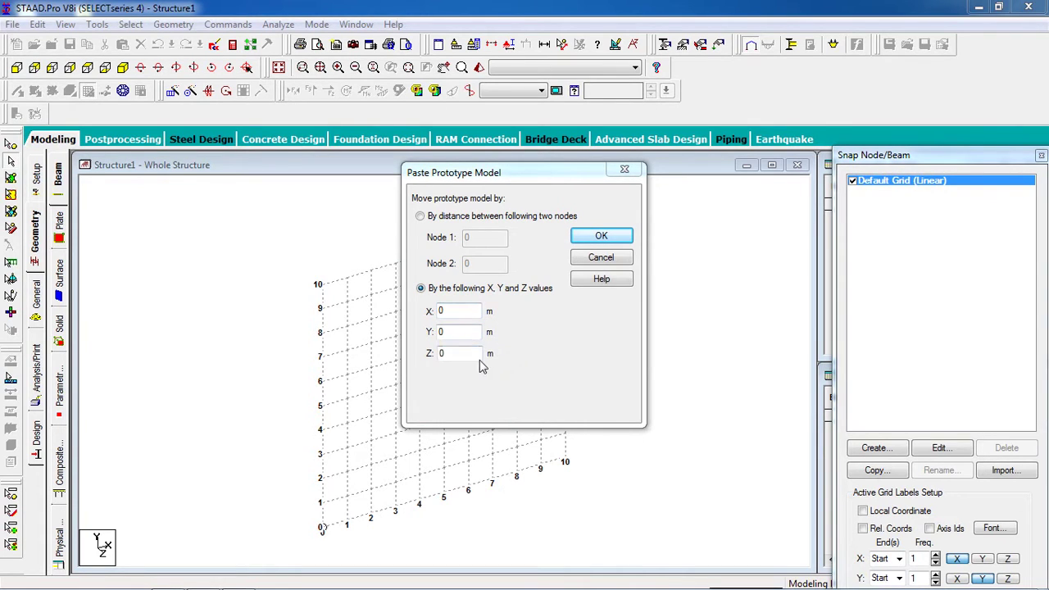
{"action": "left_click", "coordinate": [602, 236]}
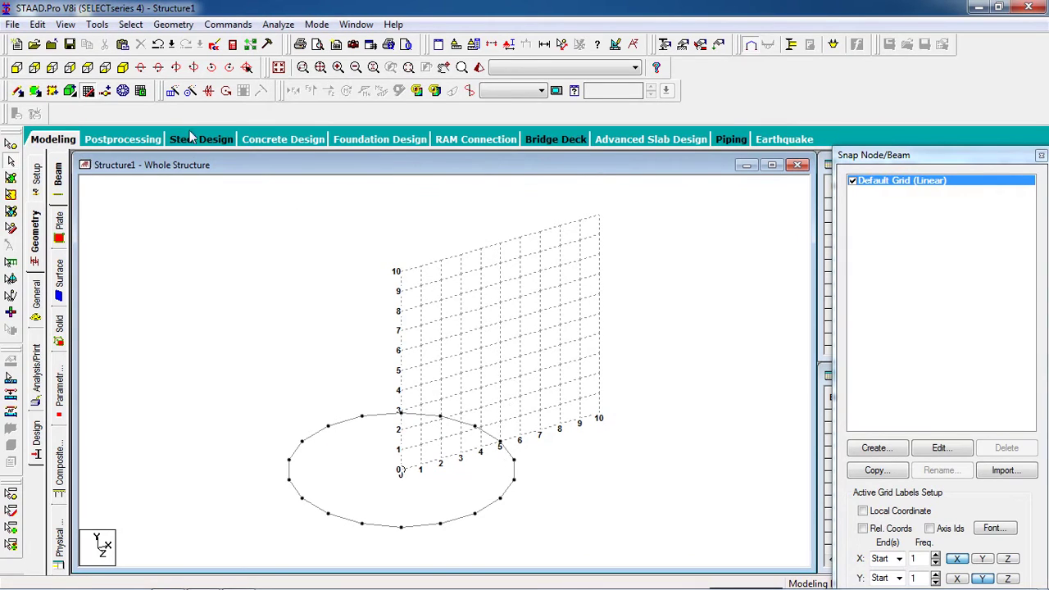
{"action": "left_click", "coordinate": [106, 92]}
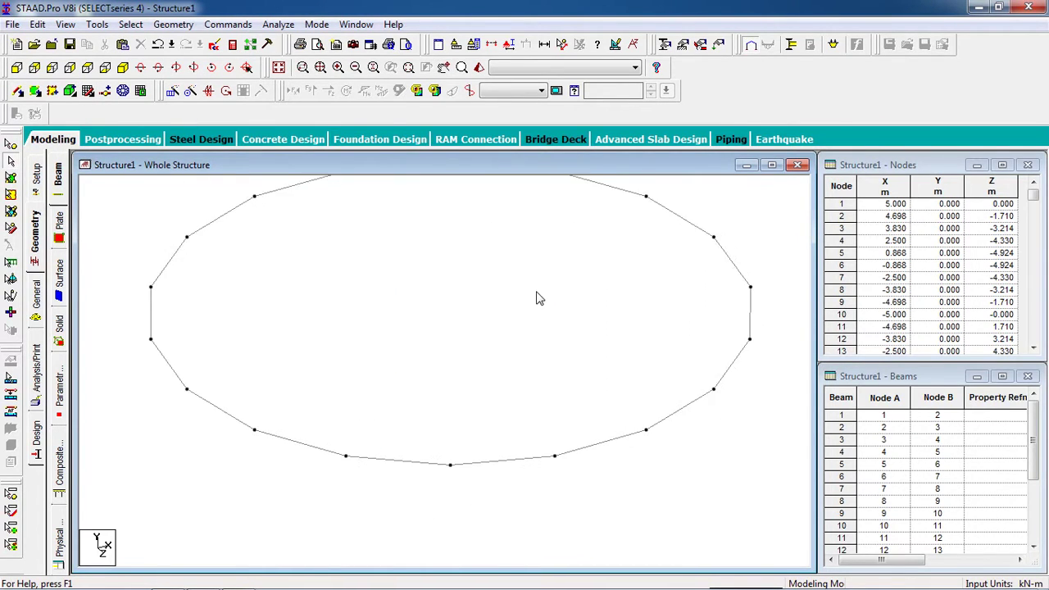
{"action": "middle_click_drag", "start_coordinate": [529, 355], "coordinate": [452, 391]}
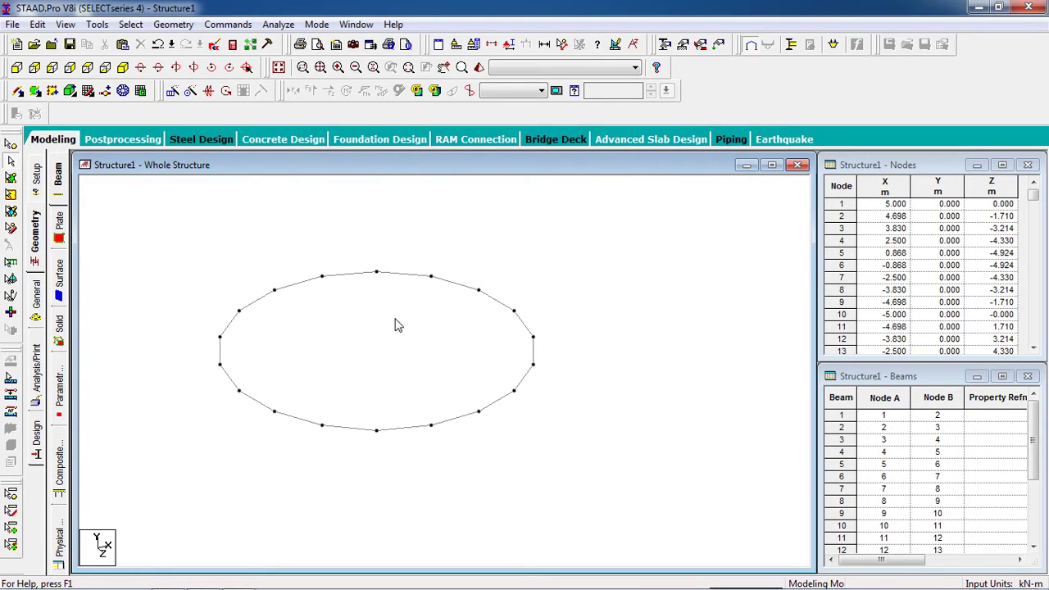
- Copy four nodes spaced around the ring and paste them with a Y offset of -3 m
{"action": "left_click", "coordinate": [10, 144]}
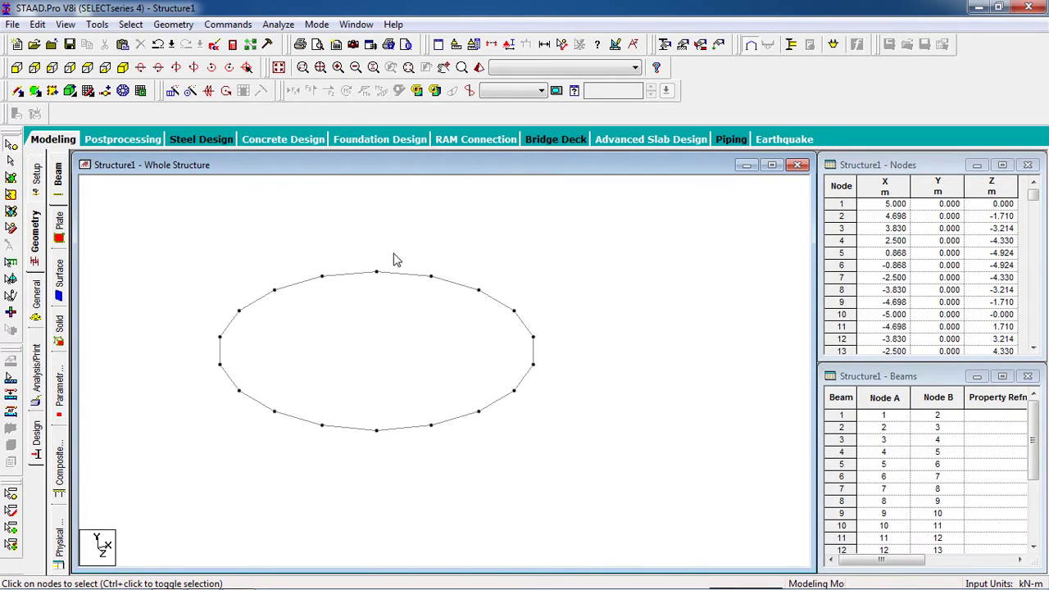
{"action": "left_click_drag", "start_coordinate": [382, 274], "coordinate": [358, 489]}
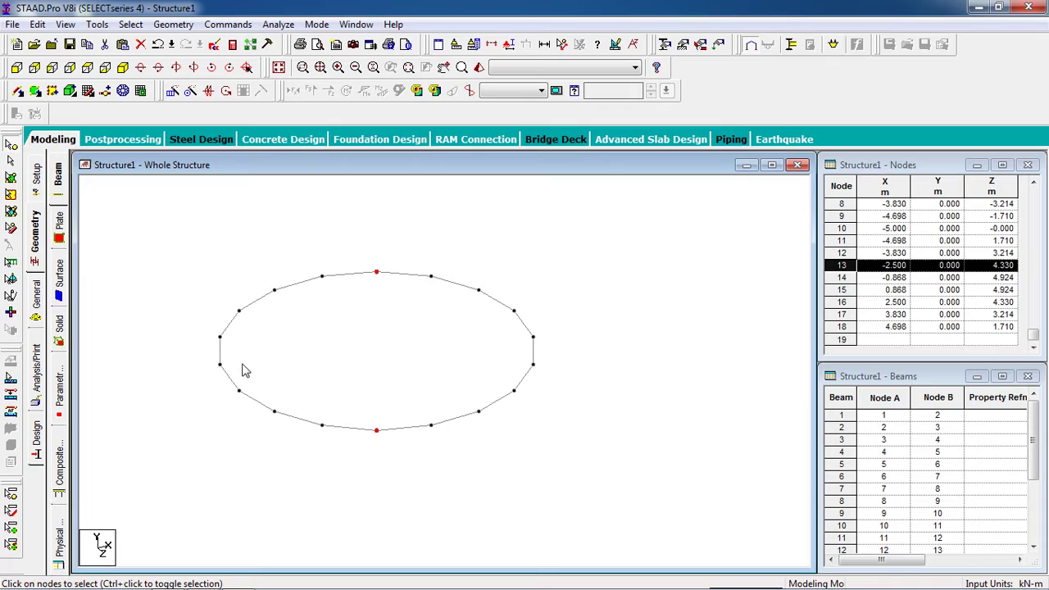
{"action": "left_click", "coordinate": [221, 338], "text": "ctrl"}
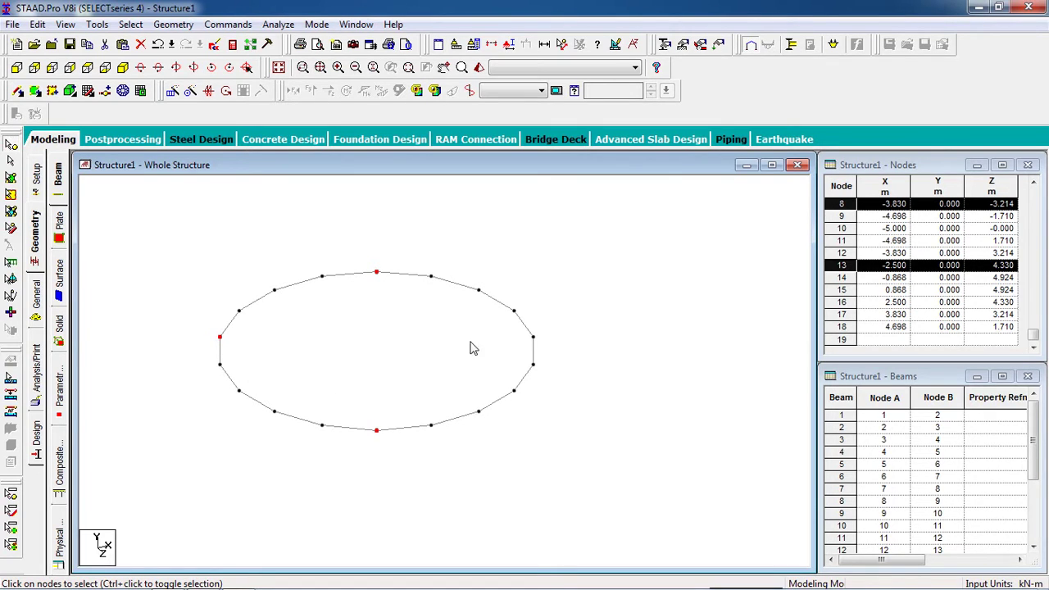
{"action": "left_click", "coordinate": [533, 365], "text": "ctrl"}
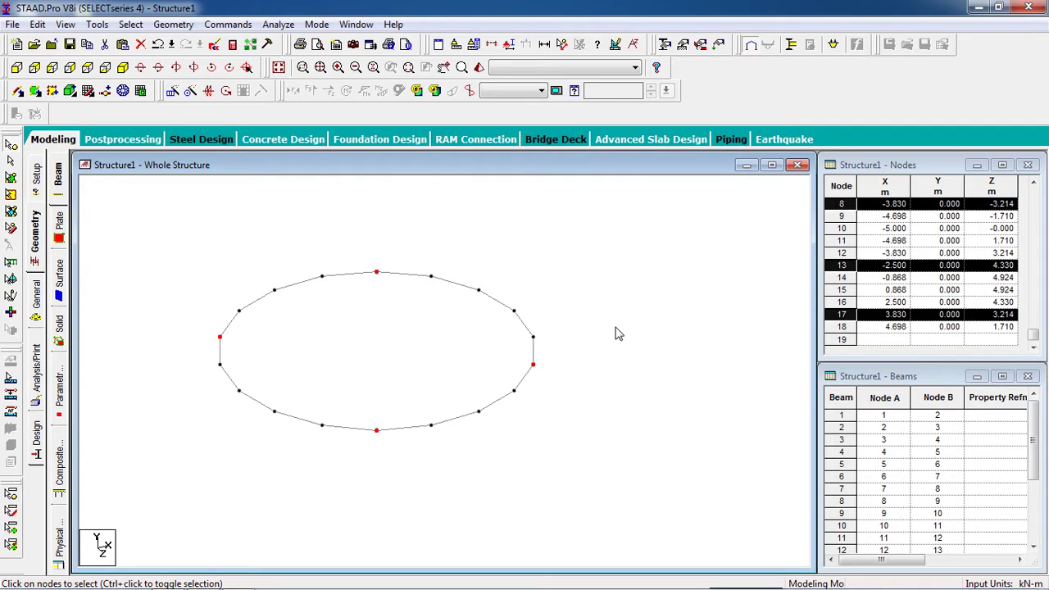
{"action": "key", "text": "ctrl+v"}
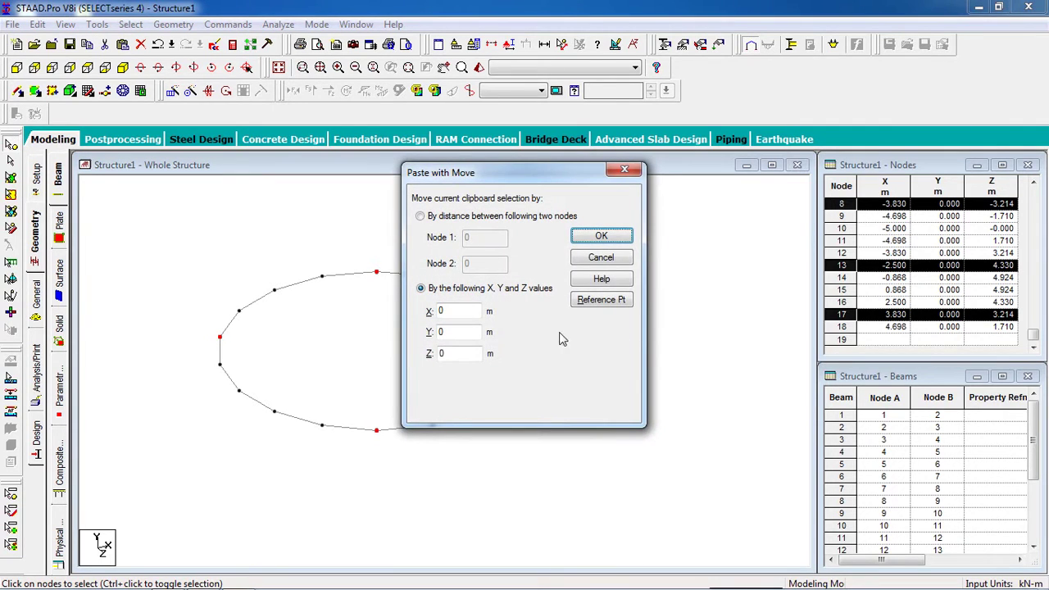
{"action": "double_click", "coordinate": [469, 335]}
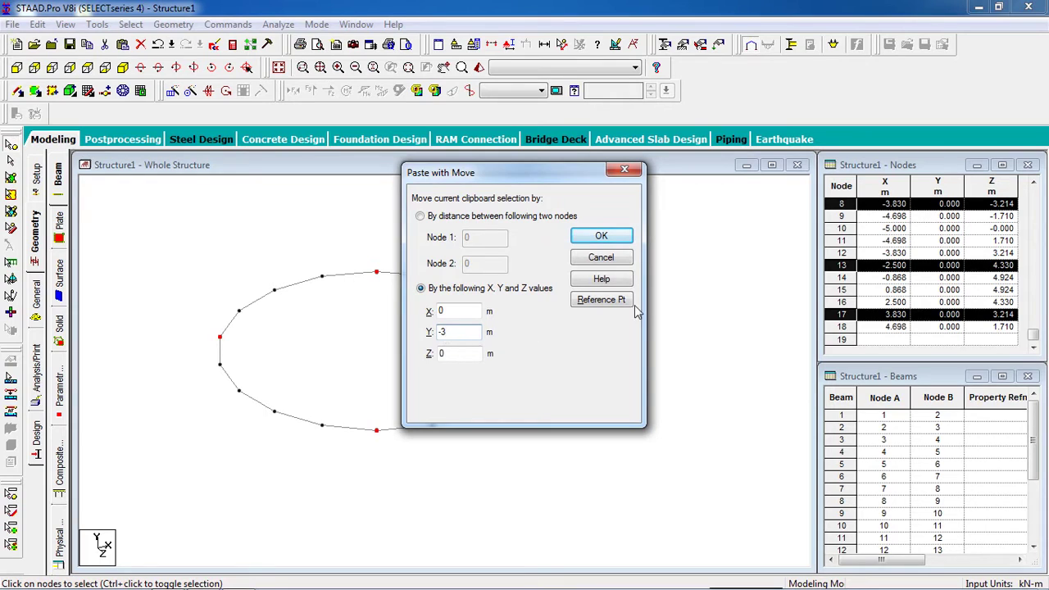
{"action": "left_click", "coordinate": [606, 239]}
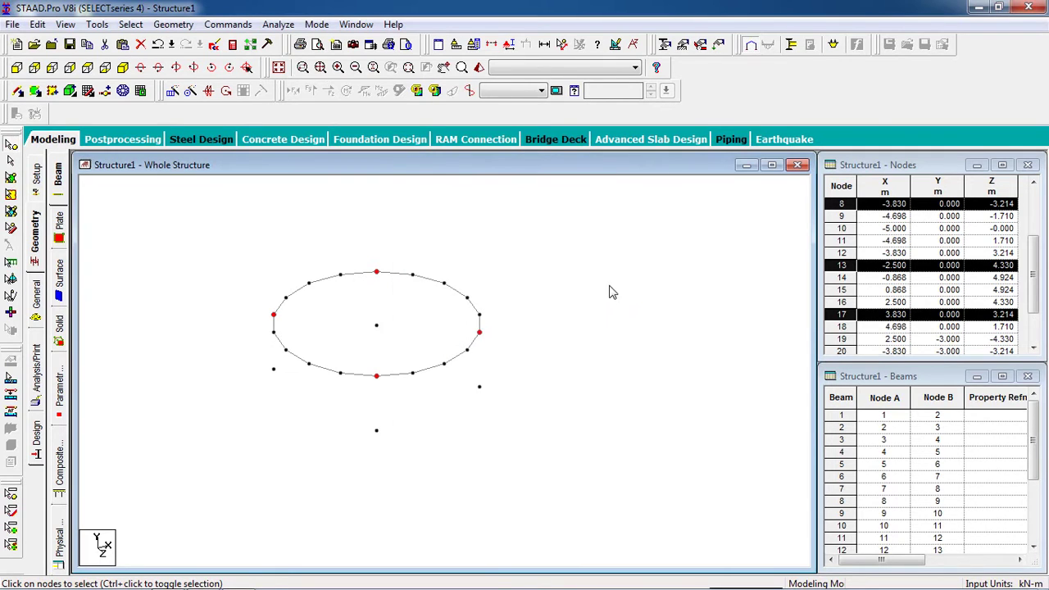
{"action": "left_click", "coordinate": [458, 320]}
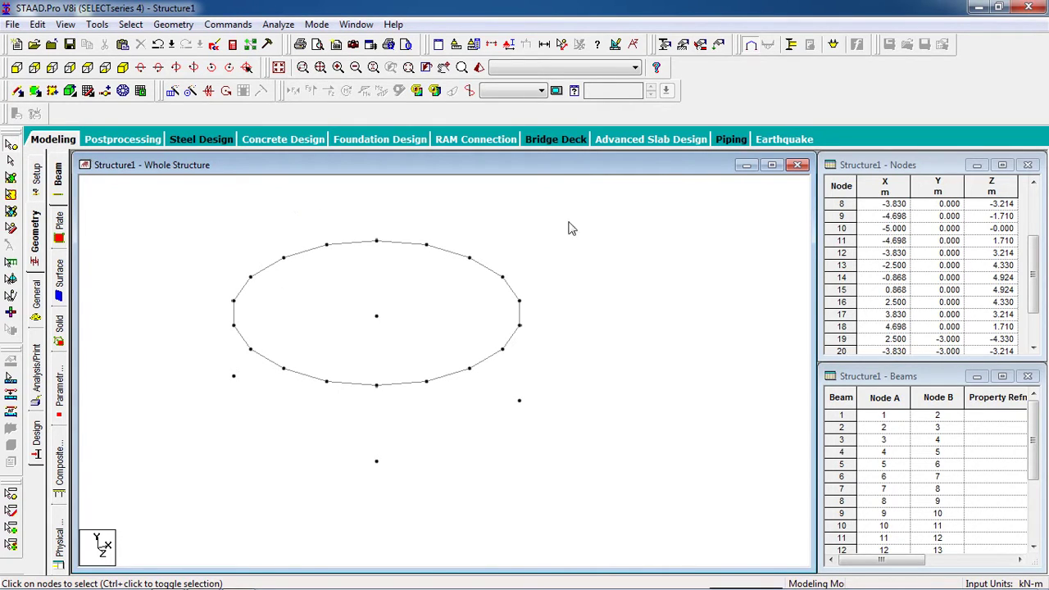
- Select all nodes and connect beams along the Y axis to create the columns under the ring
{"action": "left_click_drag", "start_coordinate": [679, 205], "coordinate": [181, 505]}
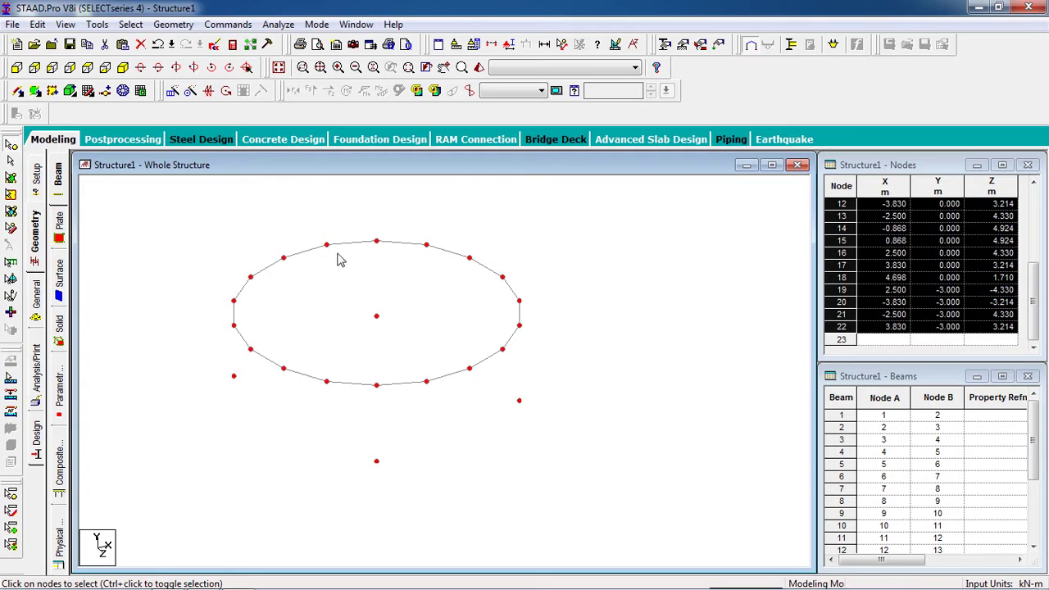
{"action": "left_click", "coordinate": [130, 25]}
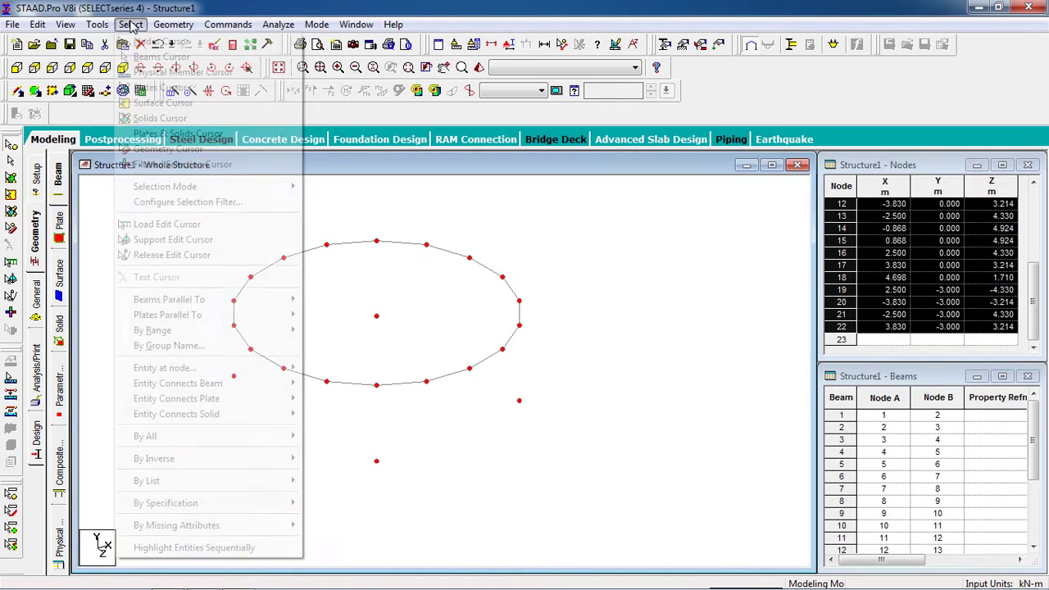
{"action": "mouse_move", "coordinate": [175, 18]}
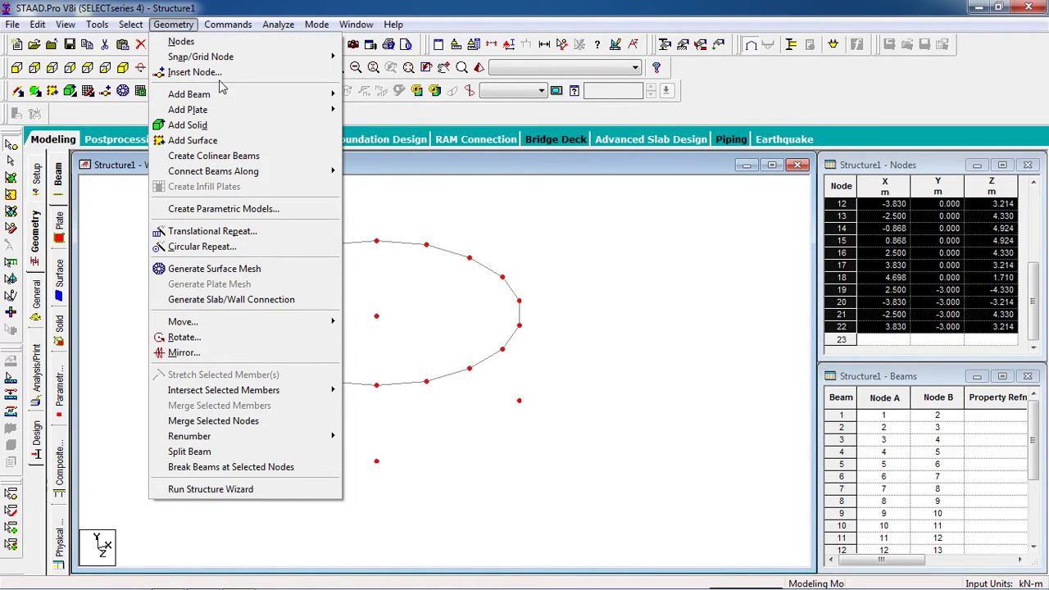
{"action": "mouse_move", "coordinate": [247, 173]}
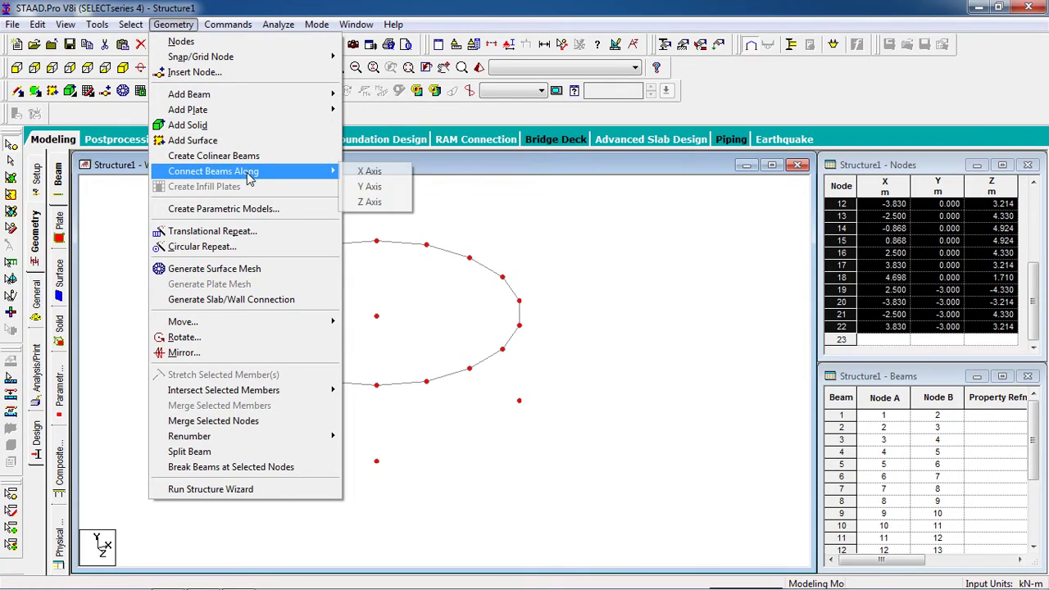
{"action": "left_click", "coordinate": [369, 189]}
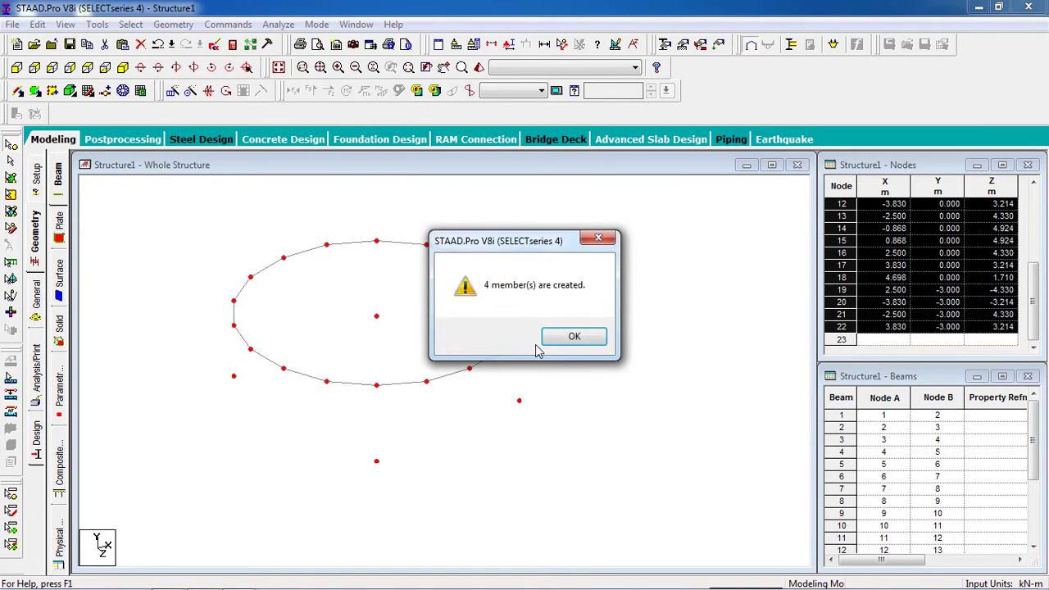
{"action": "left_click", "coordinate": [575, 343]}
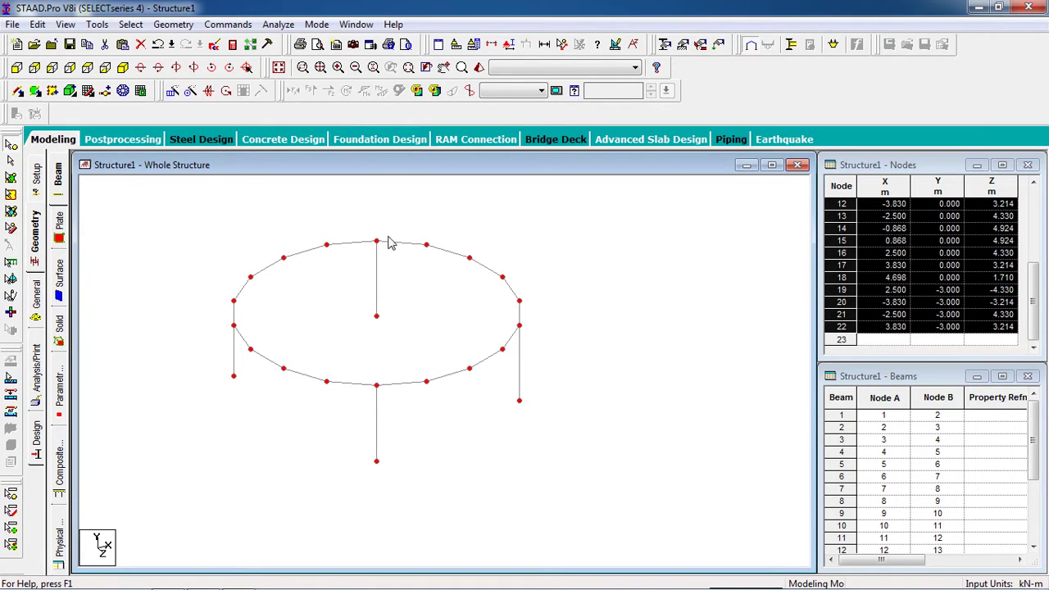
- Clear the node selection and create a fixed support definition for the structure
{"action": "left_click", "coordinate": [597, 339]}
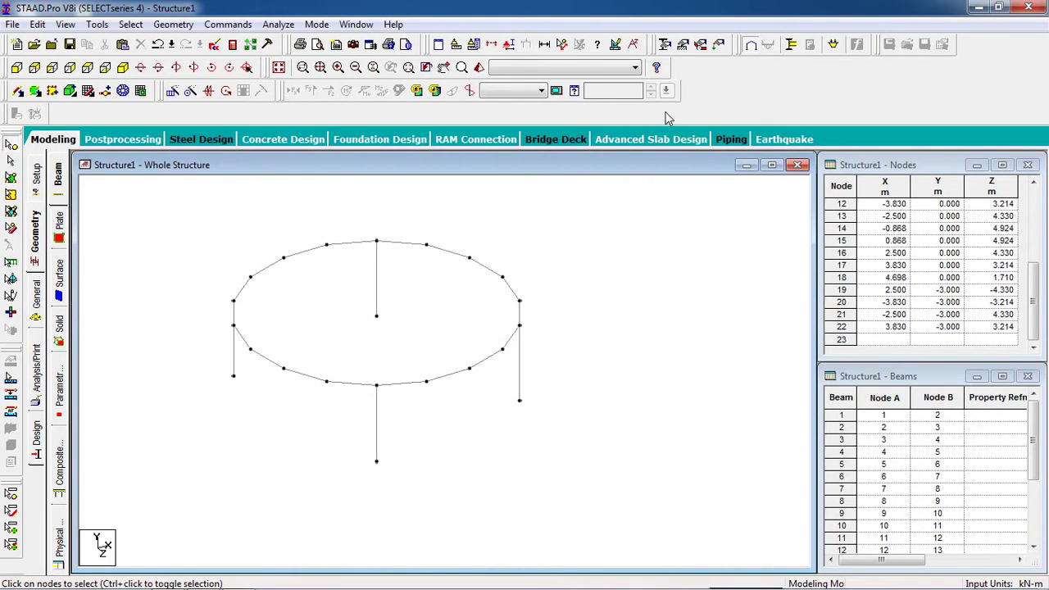
{"action": "left_click", "coordinate": [682, 44]}
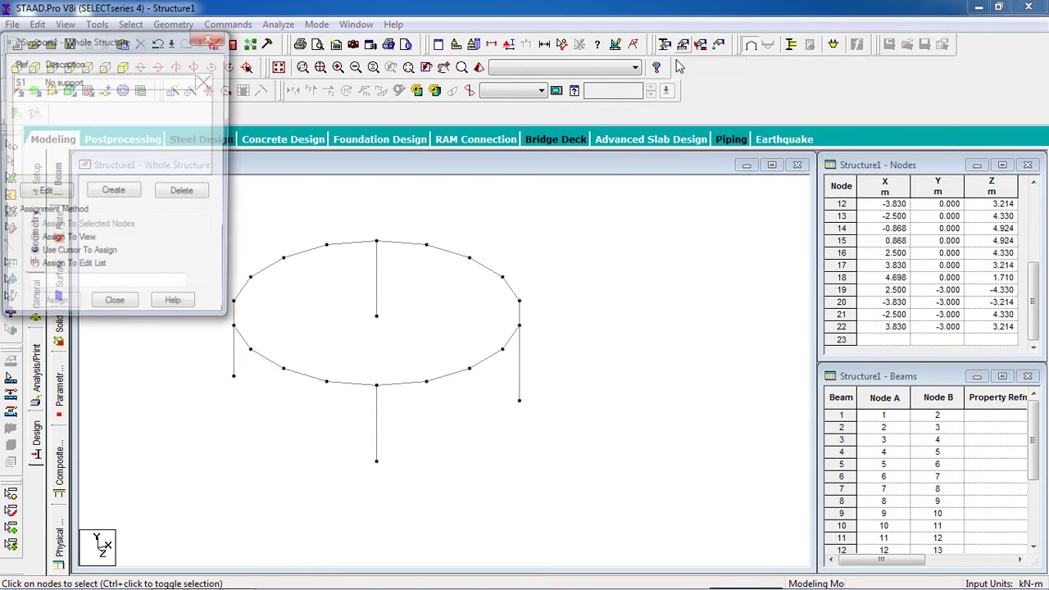
{"action": "left_click_drag", "start_coordinate": [133, 45], "coordinate": [830, 63]}
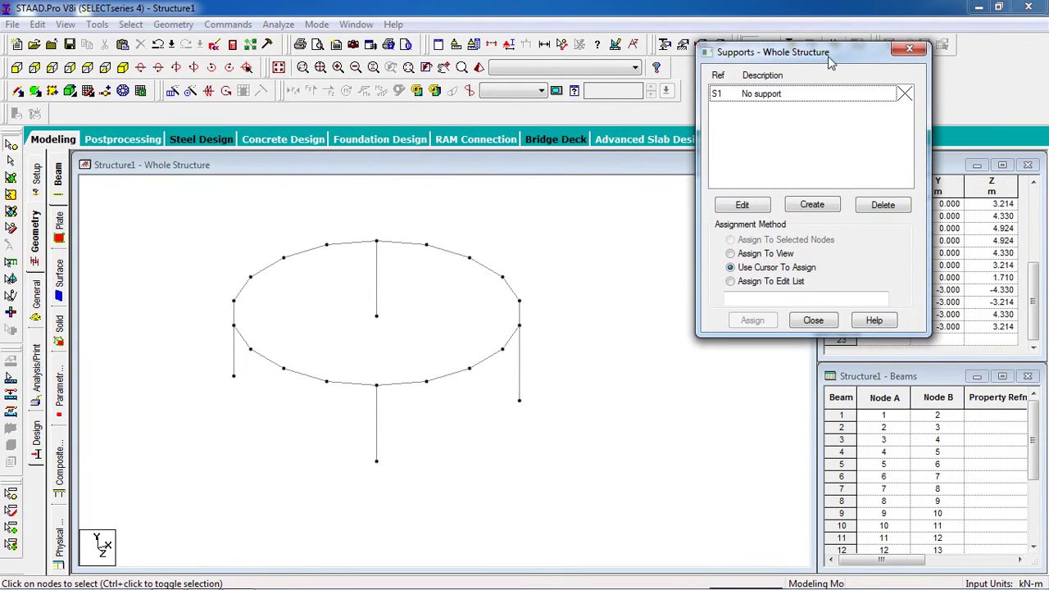
{"action": "left_click", "coordinate": [831, 205]}
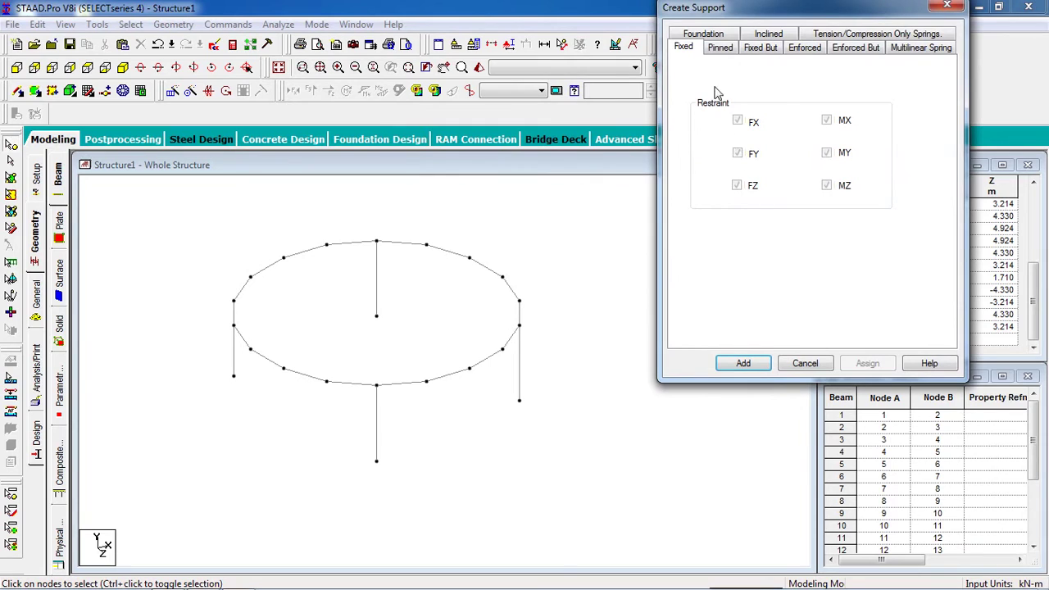
{"action": "left_click", "coordinate": [743, 364]}
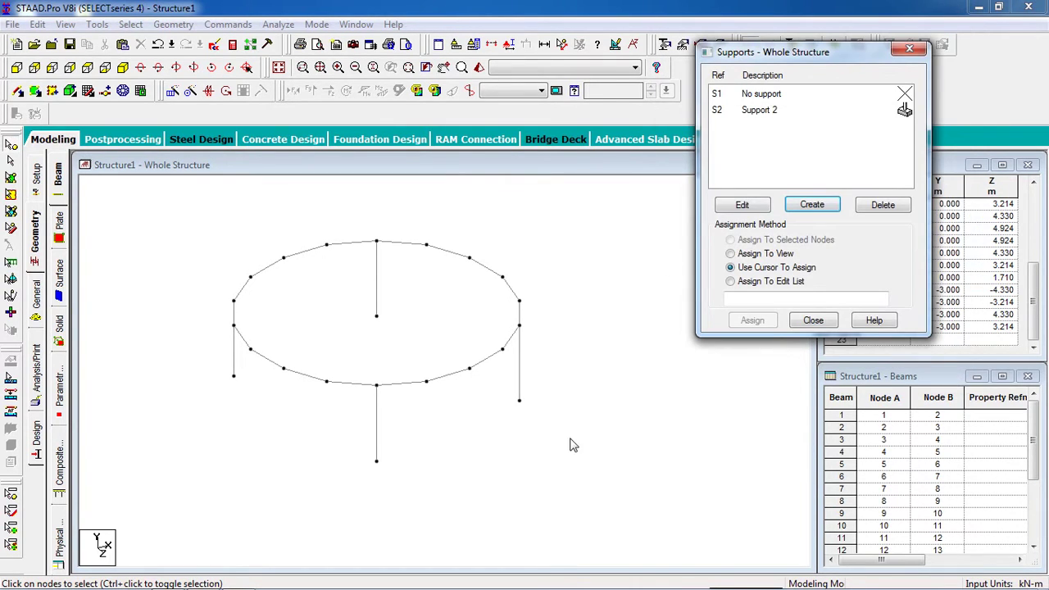
- Assign the fixed support to the four column base nodes and close the supports dialog
{"action": "left_click", "coordinate": [547, 388]}
{"action": "left_click", "coordinate": [796, 112]}
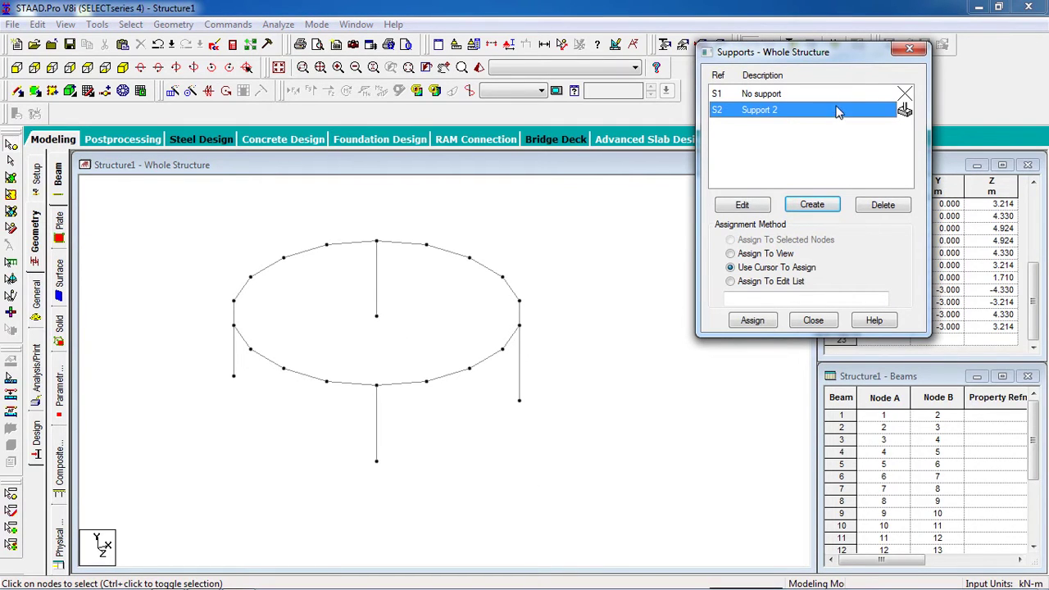
{"action": "left_click", "coordinate": [377, 315]}
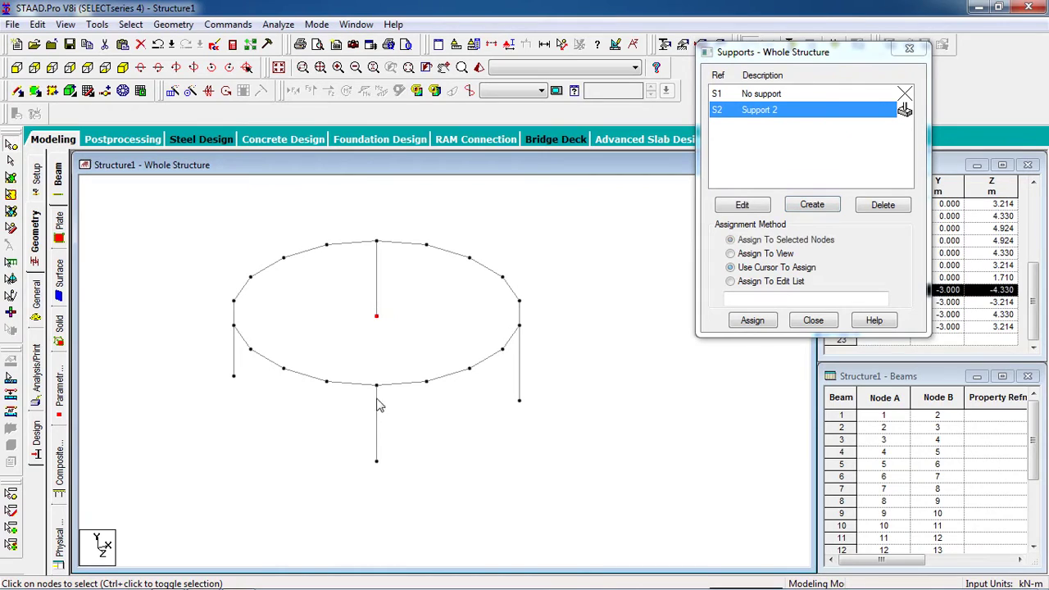
{"action": "left_click", "coordinate": [376, 461], "text": "ctrl"}
{"action": "left_click", "coordinate": [519, 400], "text": "ctrl"}
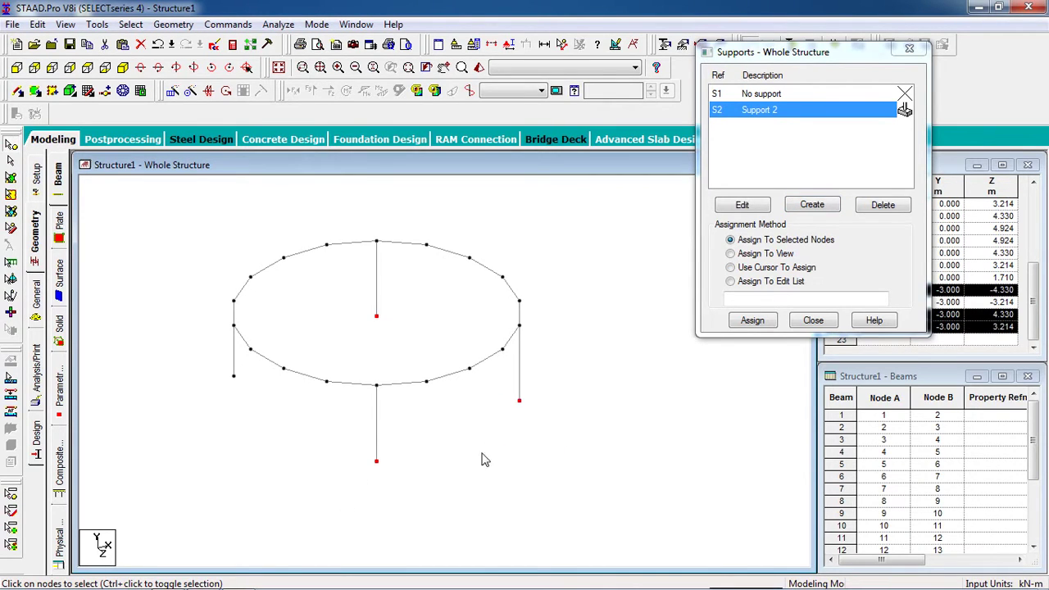
{"action": "left_click", "coordinate": [235, 376], "text": "ctrl"}
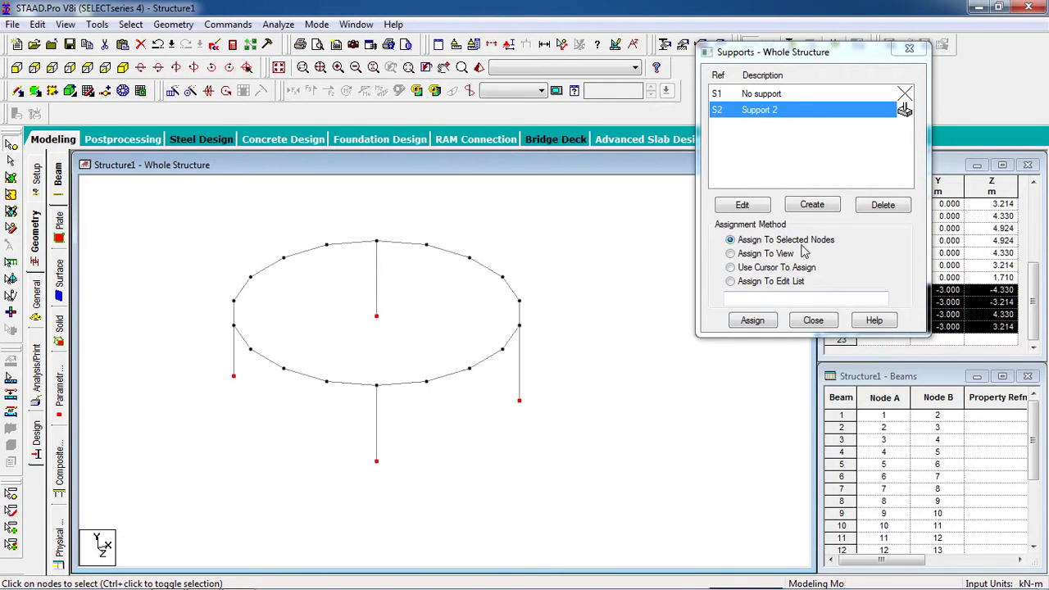
{"action": "left_click", "coordinate": [754, 323]}
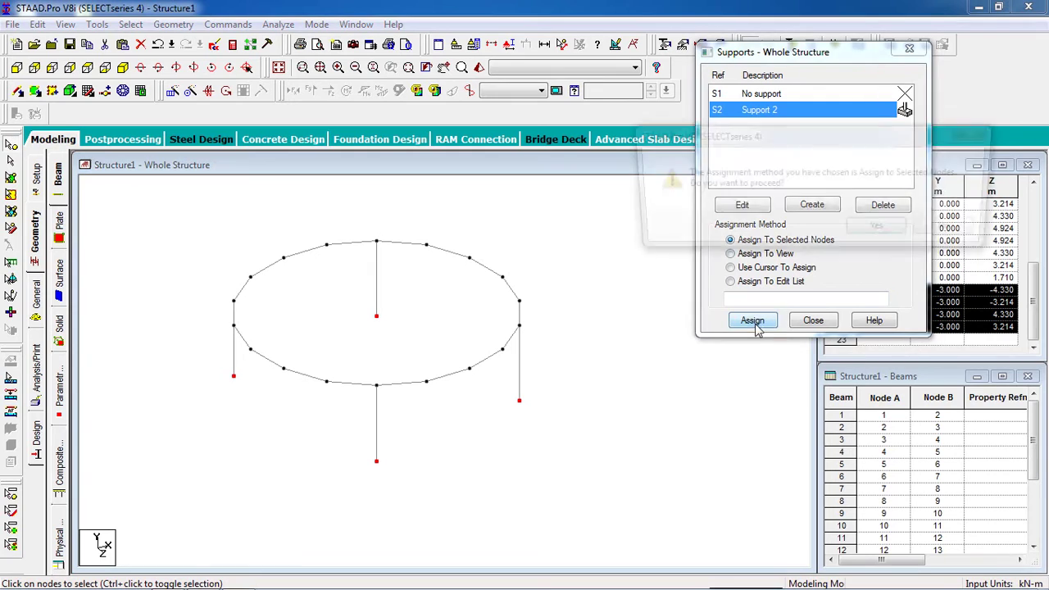
{"action": "left_click", "coordinate": [877, 227]}
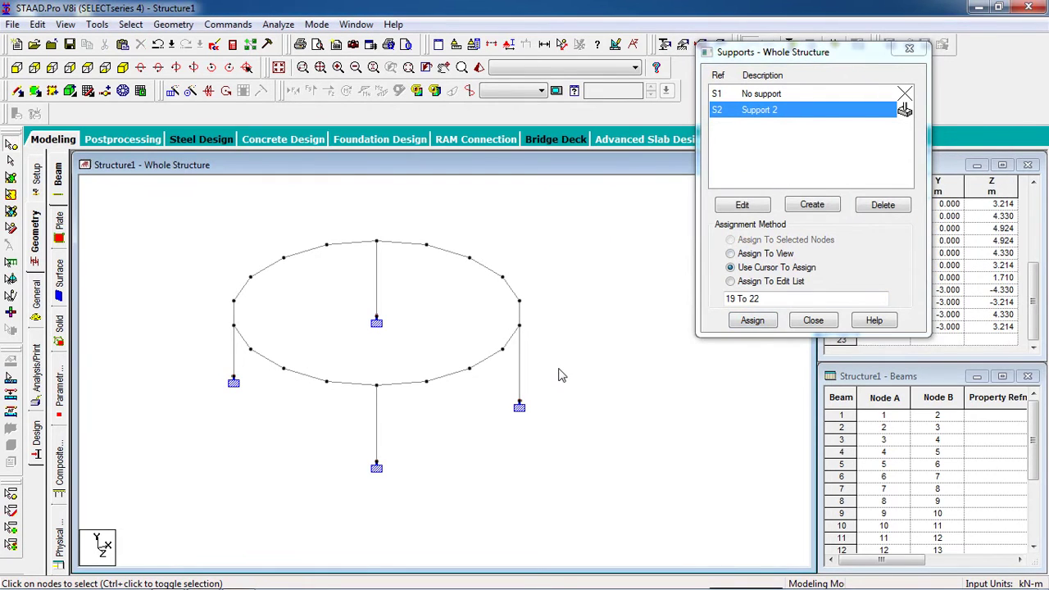
{"action": "left_click", "coordinate": [814, 320]}
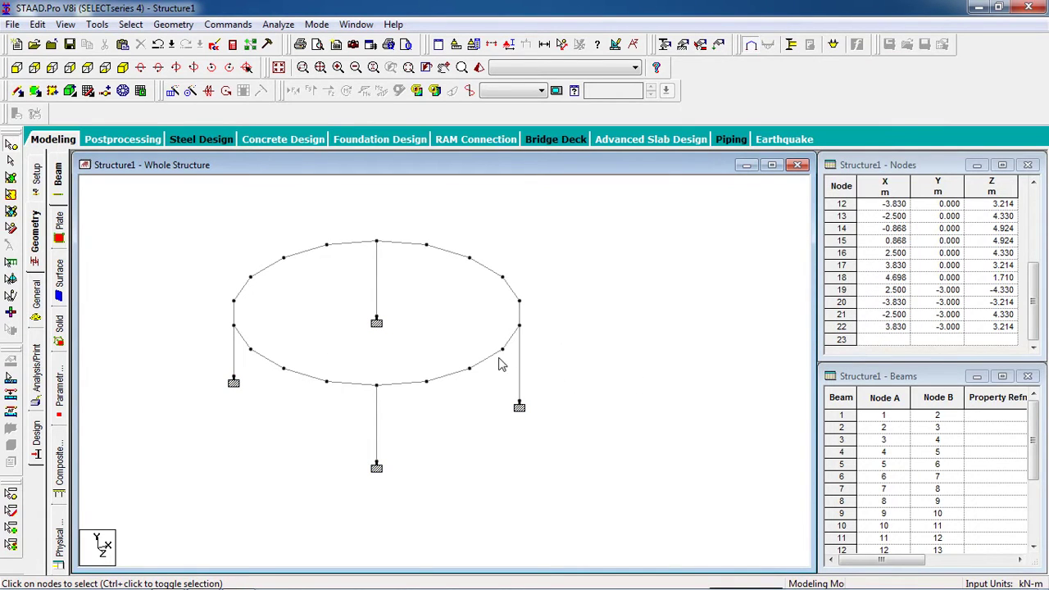
- Define a rectangular concrete section with YD 0.3 m and ZD 0.3 m
{"action": "left_click", "coordinate": [666, 46]}
{"action": "left_click_drag", "start_coordinate": [65, 41], "coordinate": [675, 97]}
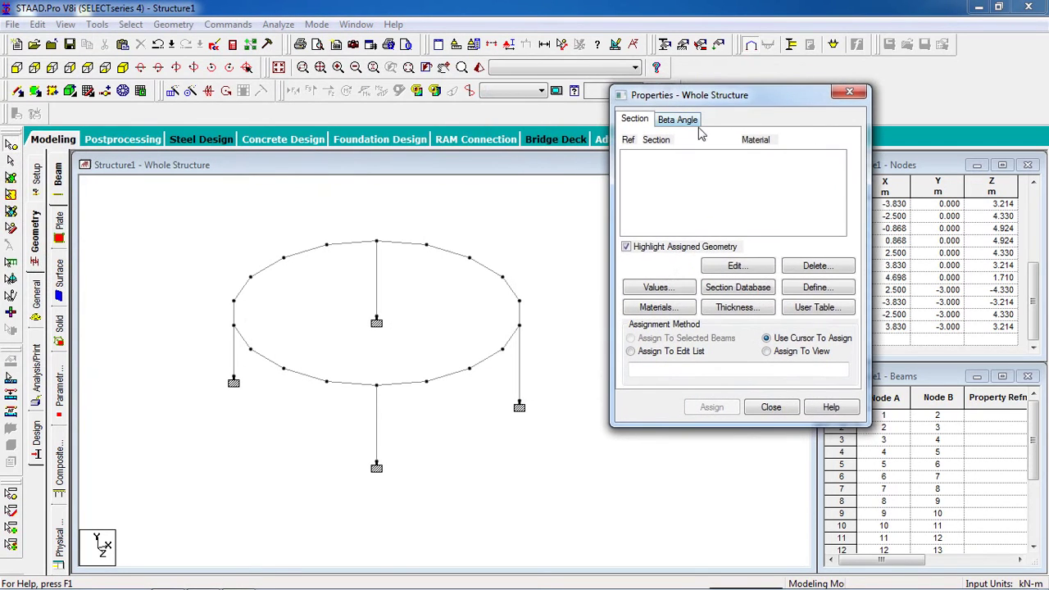
{"action": "left_click", "coordinate": [812, 289]}
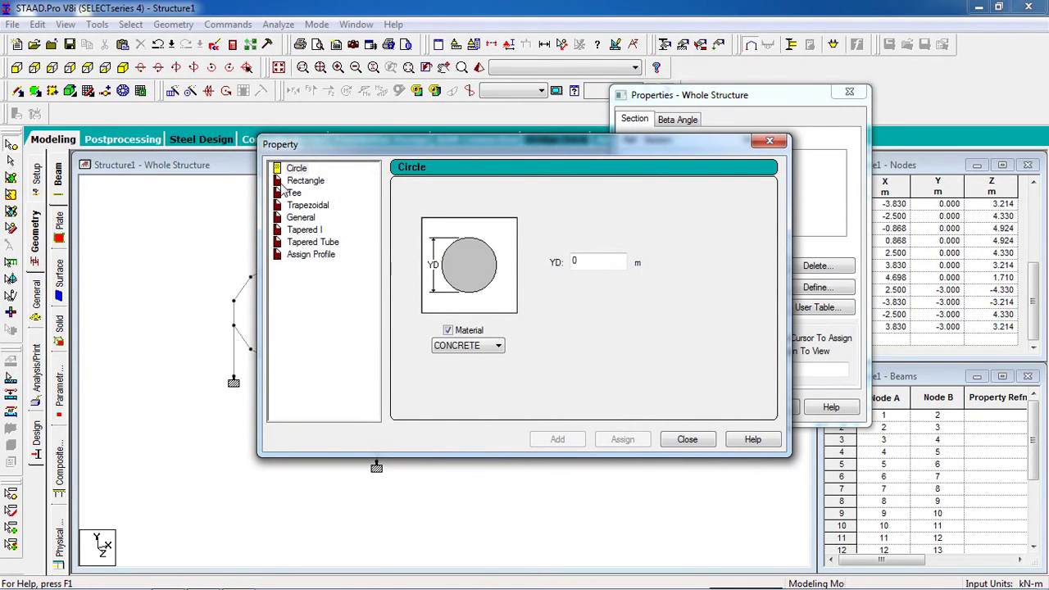
{"action": "left_click", "coordinate": [305, 180]}
{"action": "left_click_drag", "start_coordinate": [325, 152], "coordinate": [576, 135]}
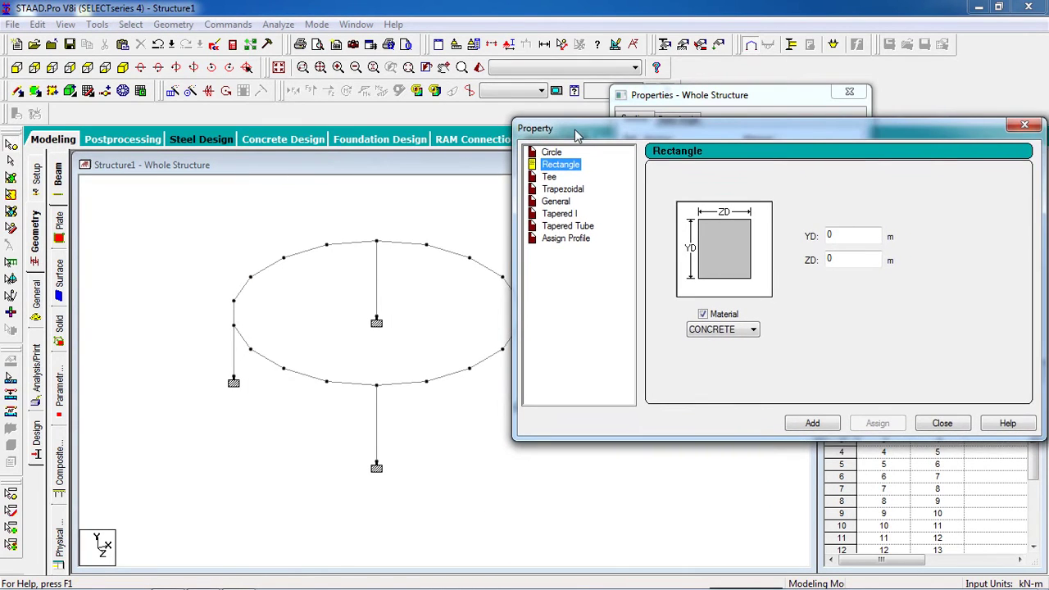
{"action": "double_click", "coordinate": [833, 233]}
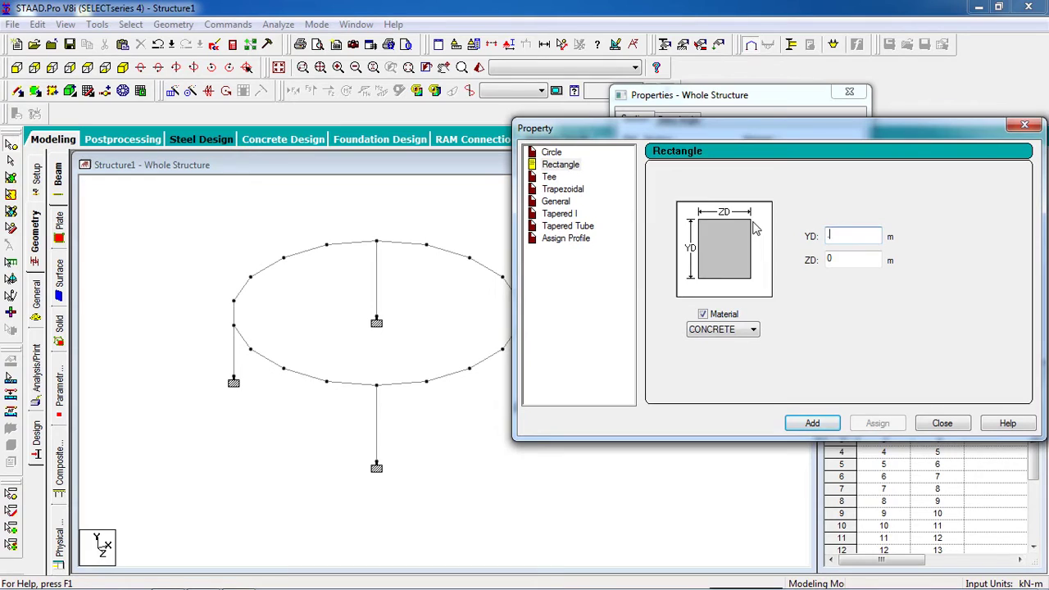
{"action": "key", "text": "Tab"}
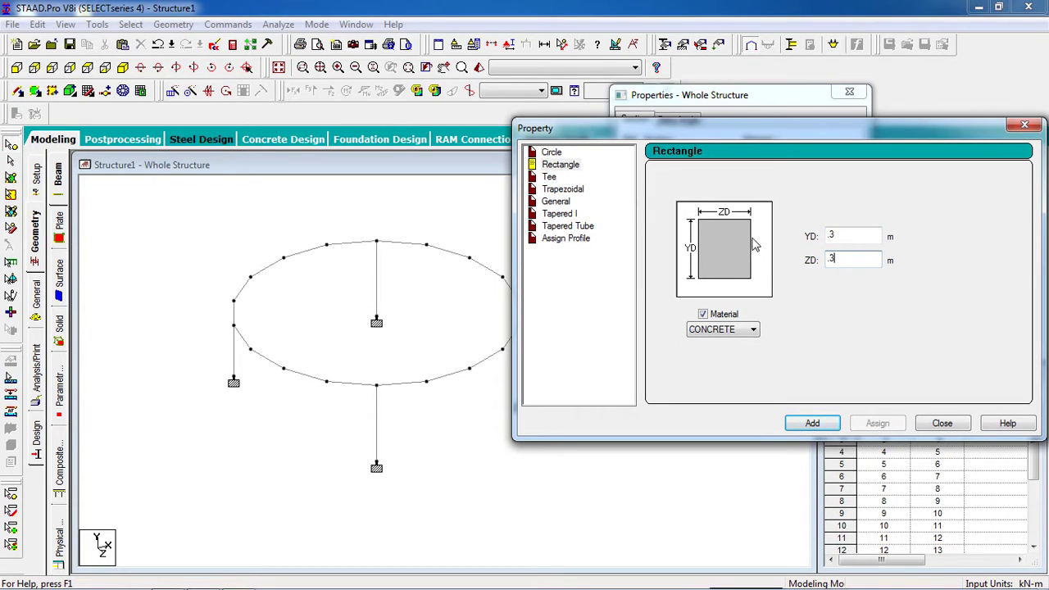
{"action": "left_click", "coordinate": [827, 424]}
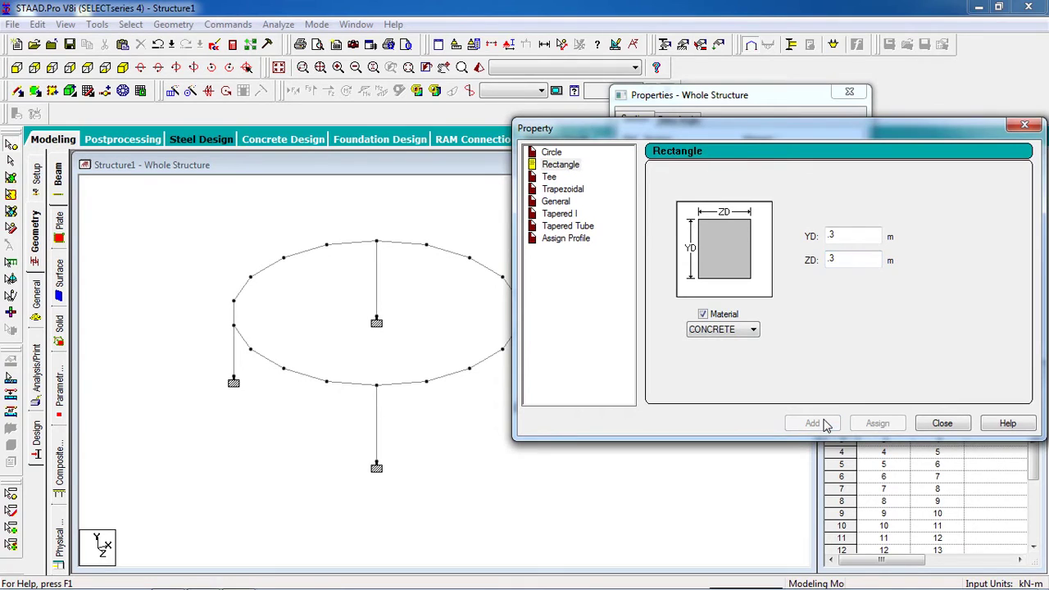
{"action": "left_click", "coordinate": [935, 423]}
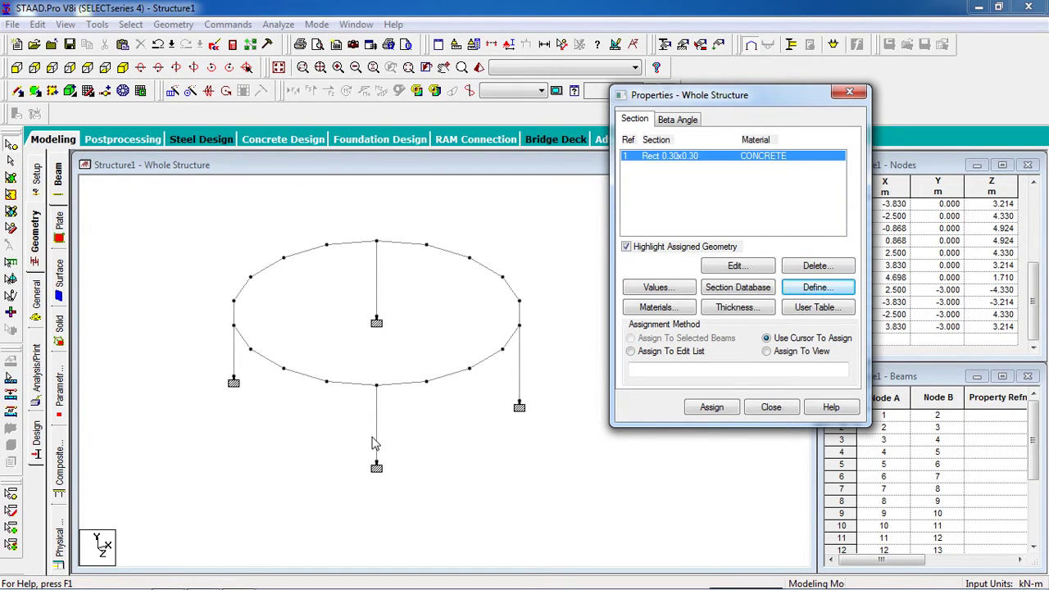
- Assign the 0.30x0.30 rectangular concrete section to all members using the Assign To View method
{"action": "left_click", "coordinate": [326, 384]}
{"action": "left_click_drag", "start_coordinate": [679, 98], "coordinate": [723, 105]}
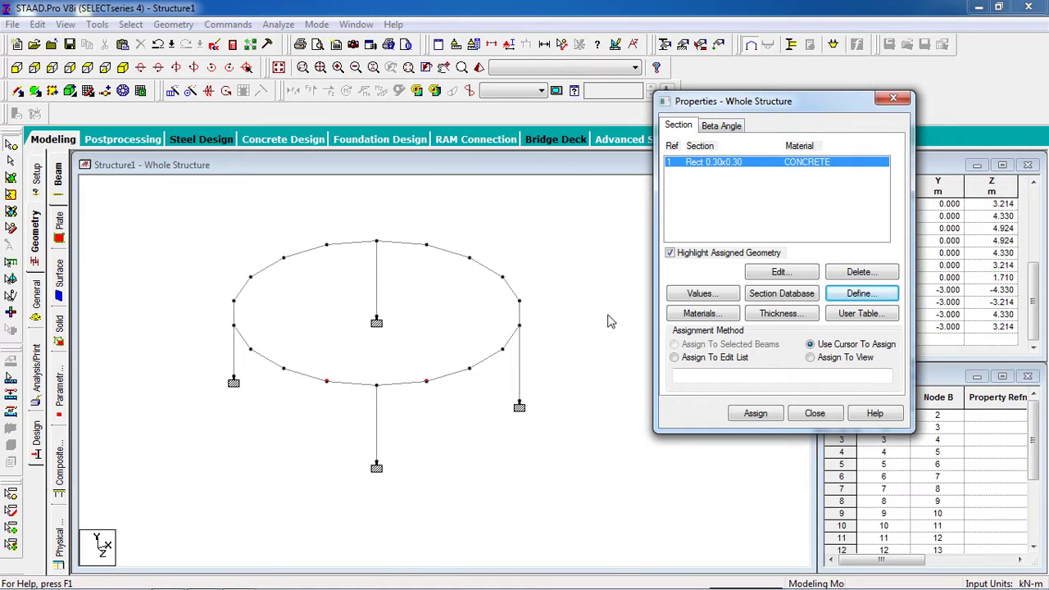
{"action": "left_click", "coordinate": [846, 360]}
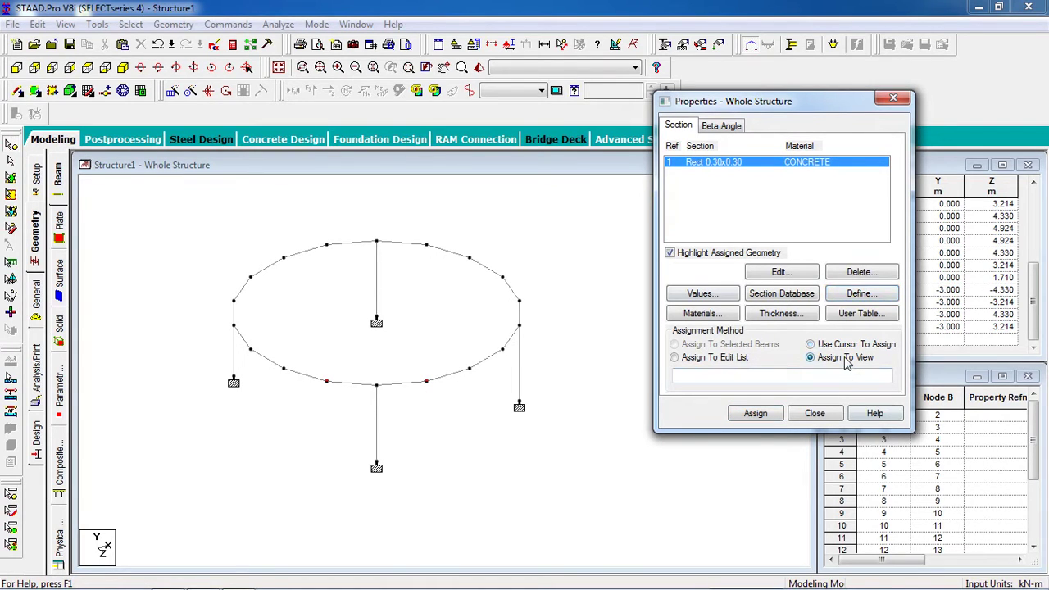
{"action": "left_click", "coordinate": [756, 414]}
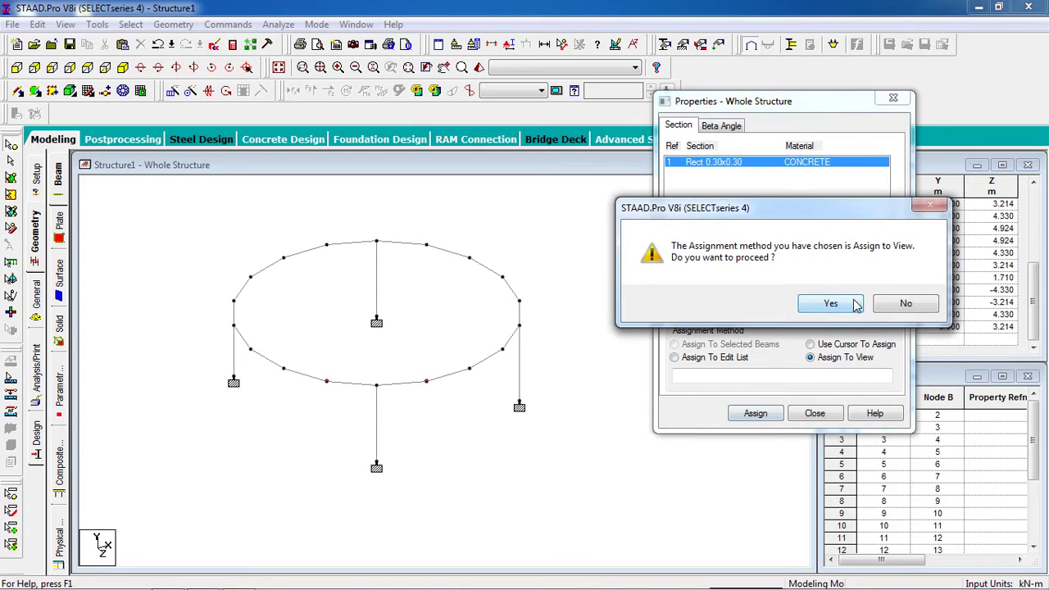
{"action": "left_click", "coordinate": [792, 305]}
{"action": "left_click", "coordinate": [623, 368]}
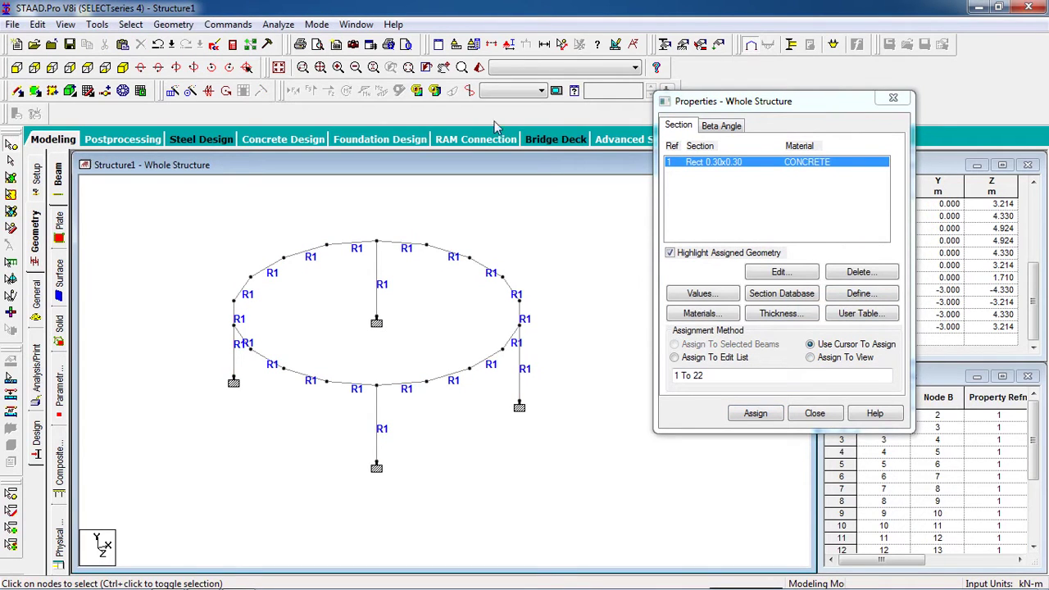
- Examine the ring beam and columns in the 3D rendered view by rotating the model
{"action": "left_click", "coordinate": [478, 72]}
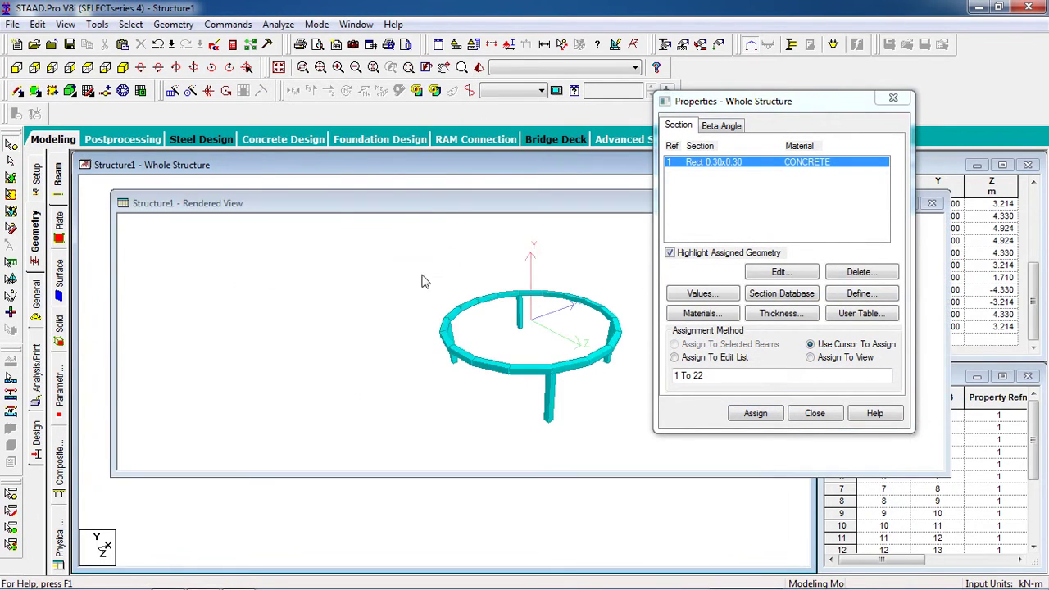
{"action": "left_click_drag", "start_coordinate": [498, 356], "coordinate": [504, 460]}
{"action": "left_click_drag", "start_coordinate": [635, 476], "coordinate": [458, 322]}
{"action": "left_click_drag", "start_coordinate": [475, 262], "coordinate": [560, 248]}
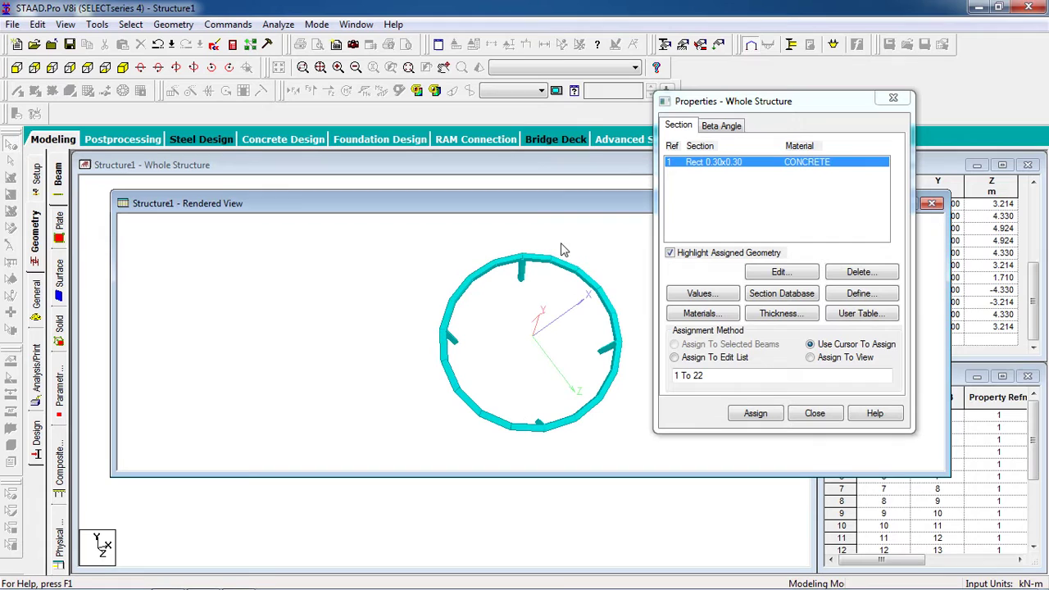
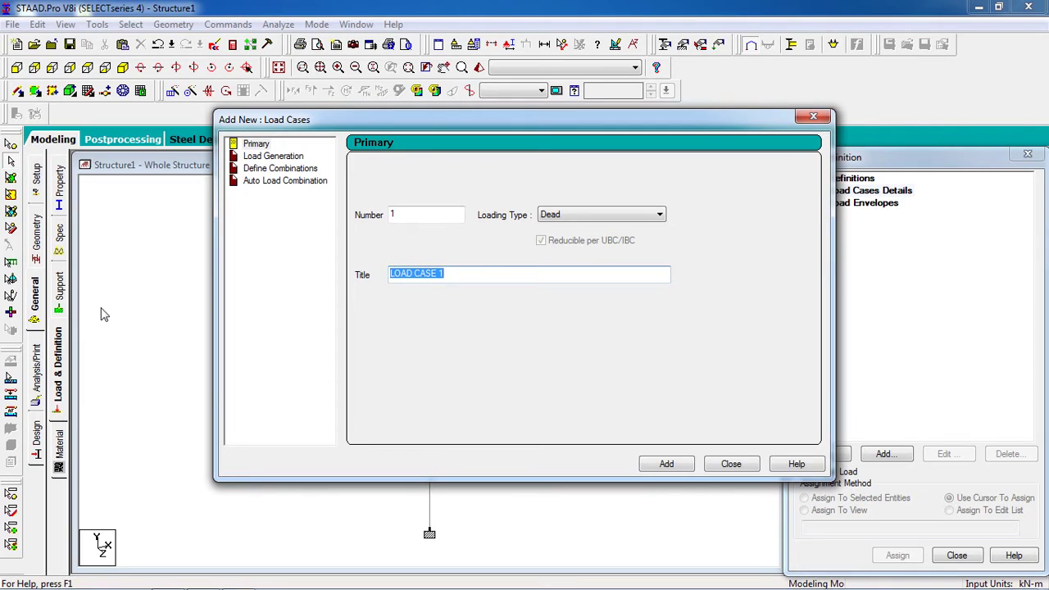
- Add primary load case 1 of type Dead titled "Dead" and load case 2 of type Live titled "LIve"
{"action": "type", "text": "Dead"}
{"action": "left_click", "coordinate": [666, 464]}
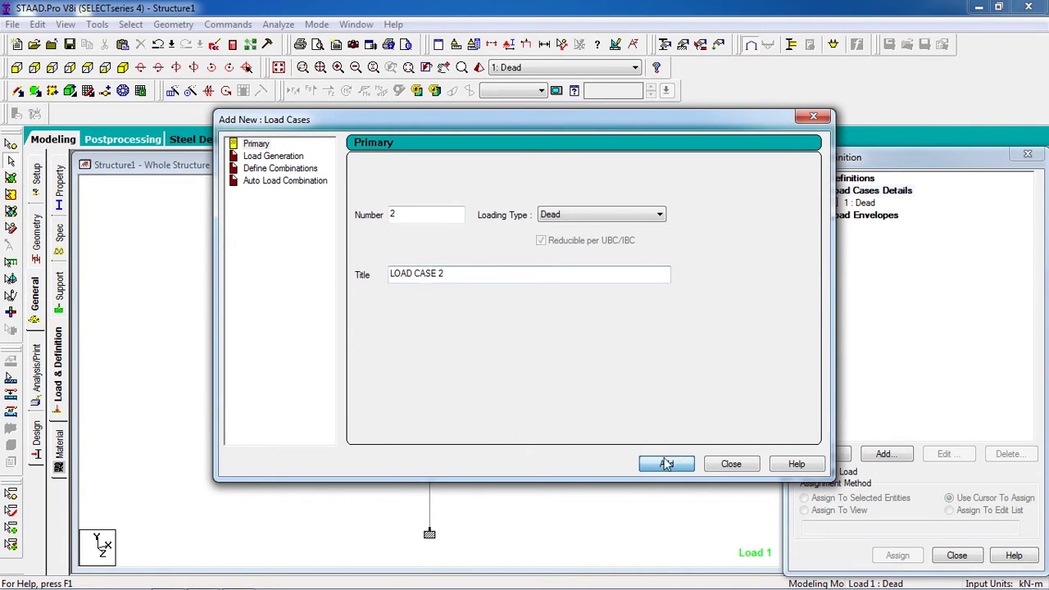
{"action": "left_click", "coordinate": [611, 216]}
{"action": "left_click", "coordinate": [586, 238]}
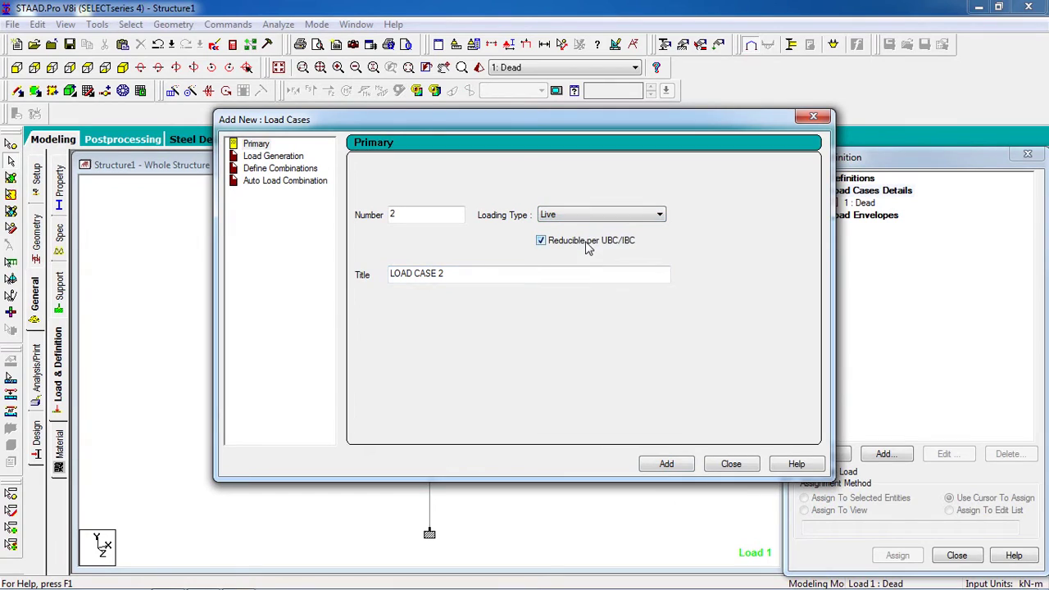
{"action": "left_click_drag", "start_coordinate": [460, 274], "coordinate": [345, 275]}
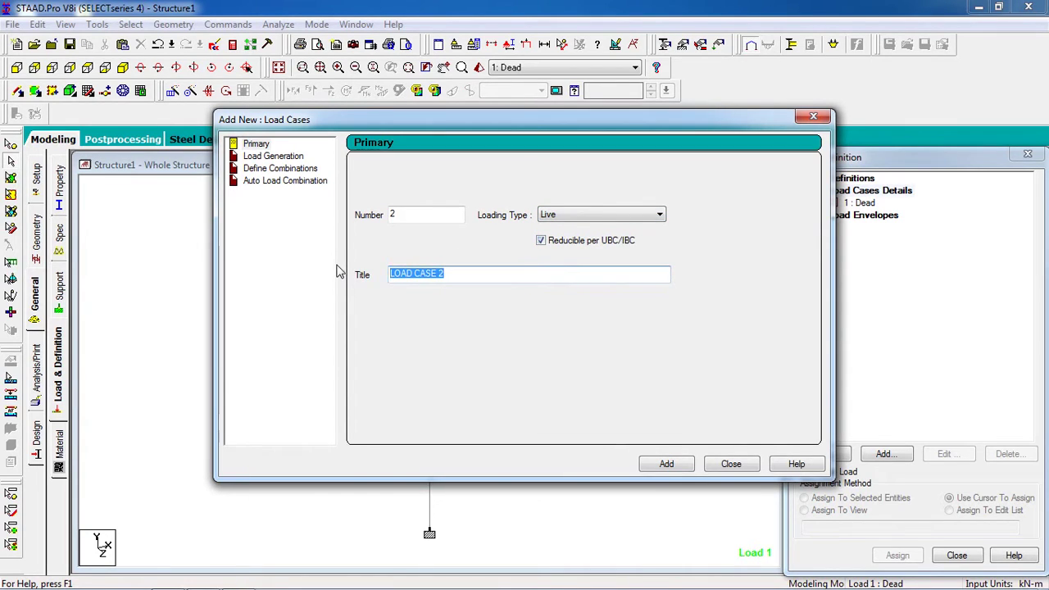
{"action": "type", "text": "L"}
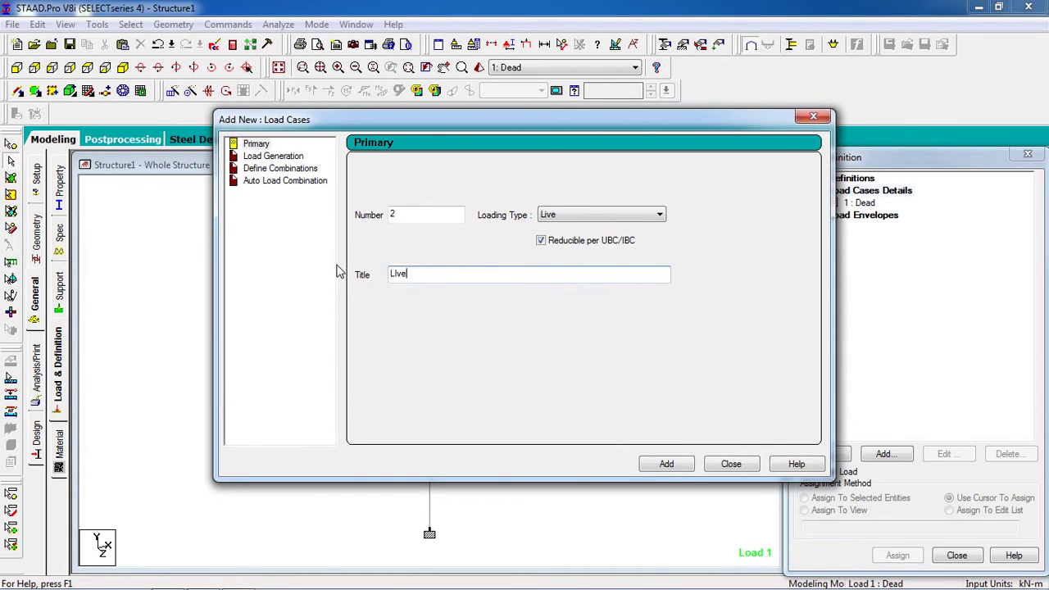
{"action": "type", "text": "Ive"}
{"action": "left_click", "coordinate": [666, 465]}
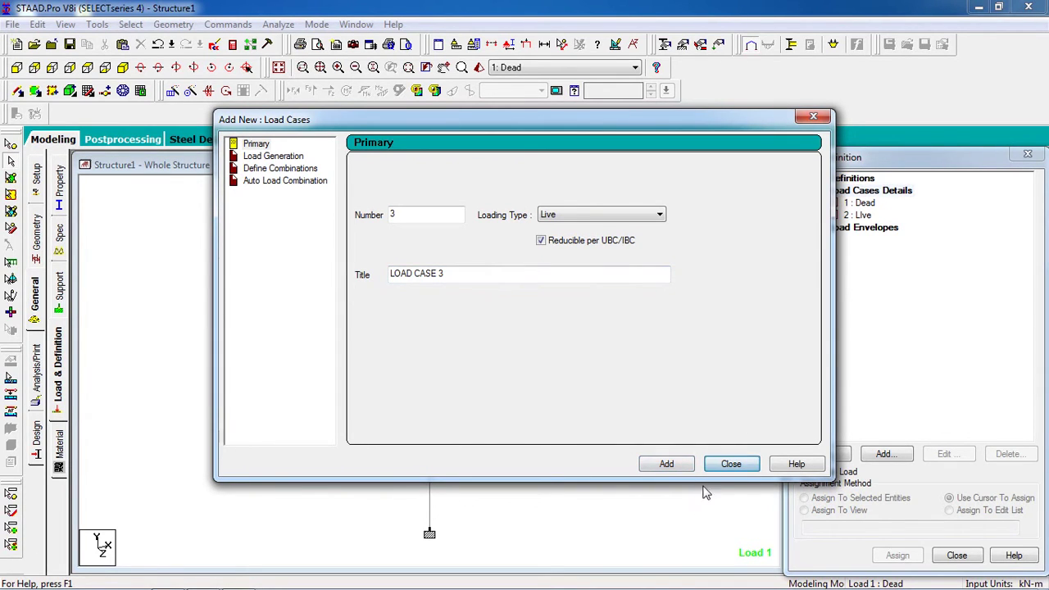
{"action": "left_click", "coordinate": [721, 467]}
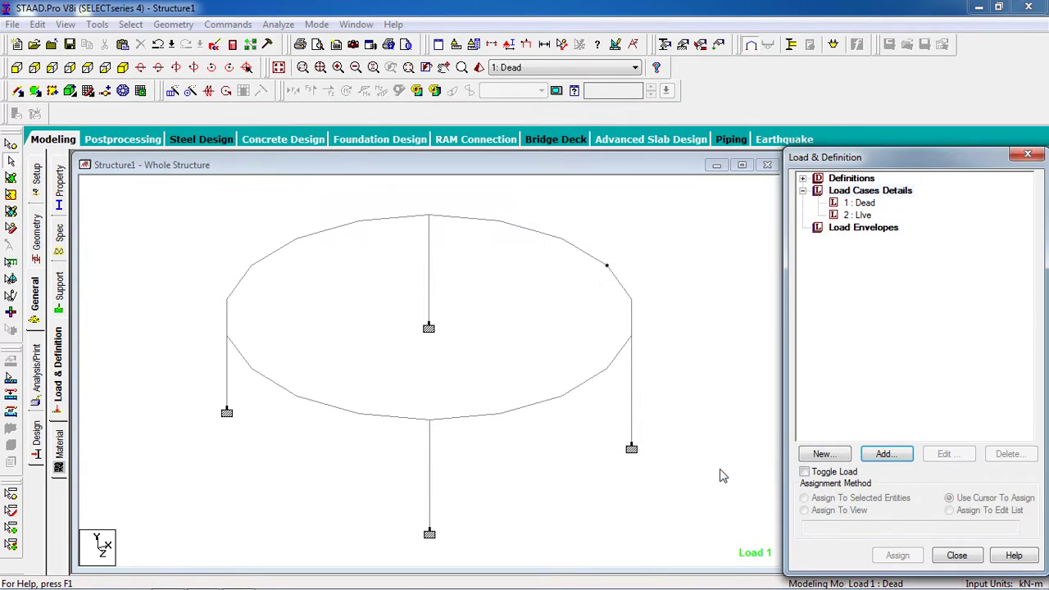
- Add a selfweight load in the Y direction with factor -1 to the Dead load case
{"action": "left_click", "coordinate": [859, 205]}
{"action": "left_click", "coordinate": [898, 459]}
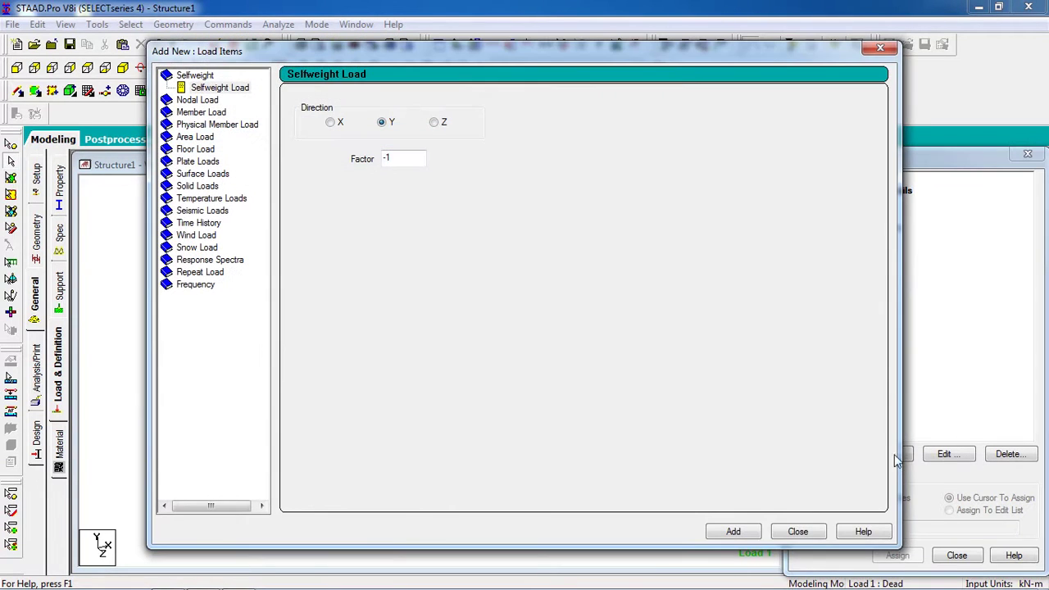
{"action": "left_click", "coordinate": [880, 47]}
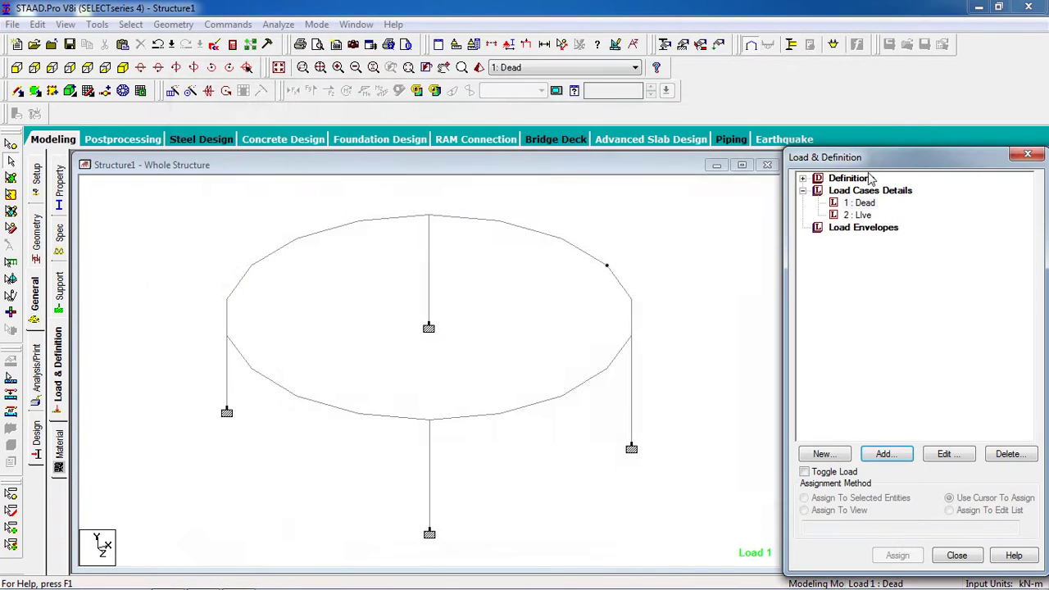
{"action": "left_click", "coordinate": [881, 453]}
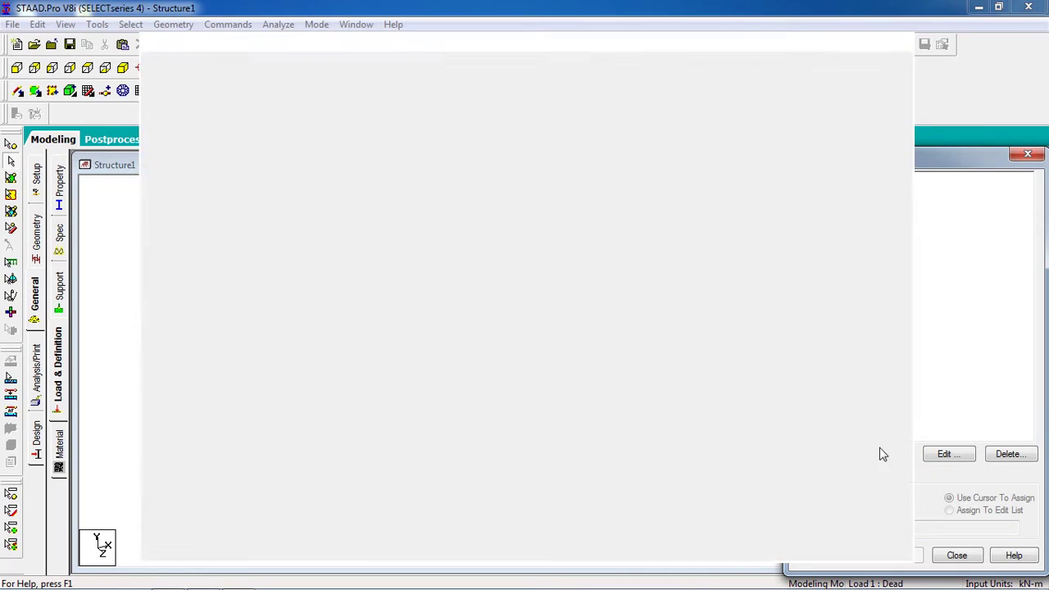
{"action": "left_click", "coordinate": [229, 87]}
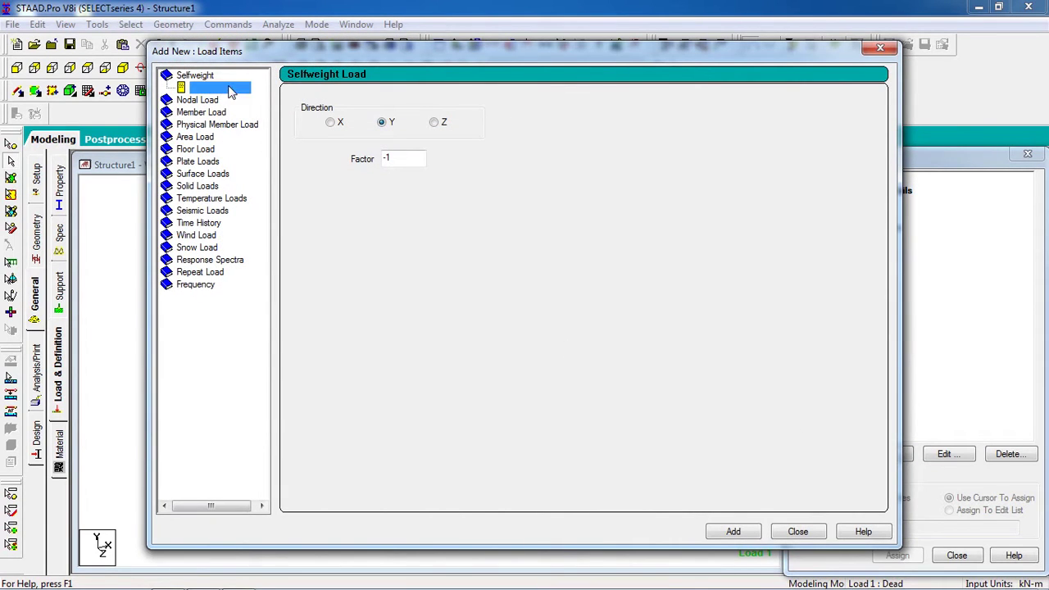
{"action": "left_click", "coordinate": [735, 535]}
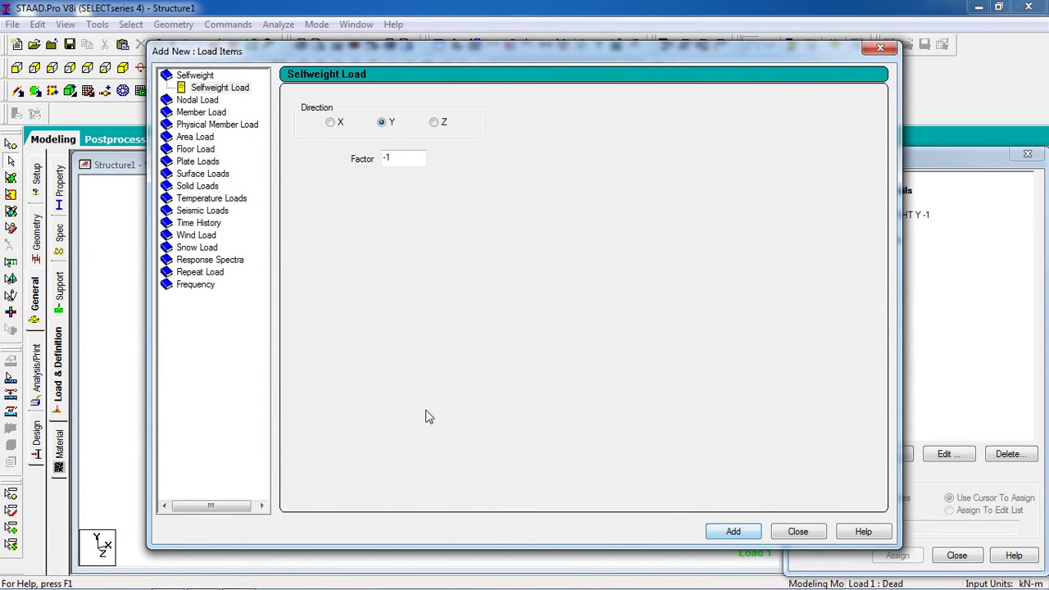
- Add a uniform member force of -2 kN/m in the GY direction to the Dead load case
{"action": "left_click", "coordinate": [207, 113]}
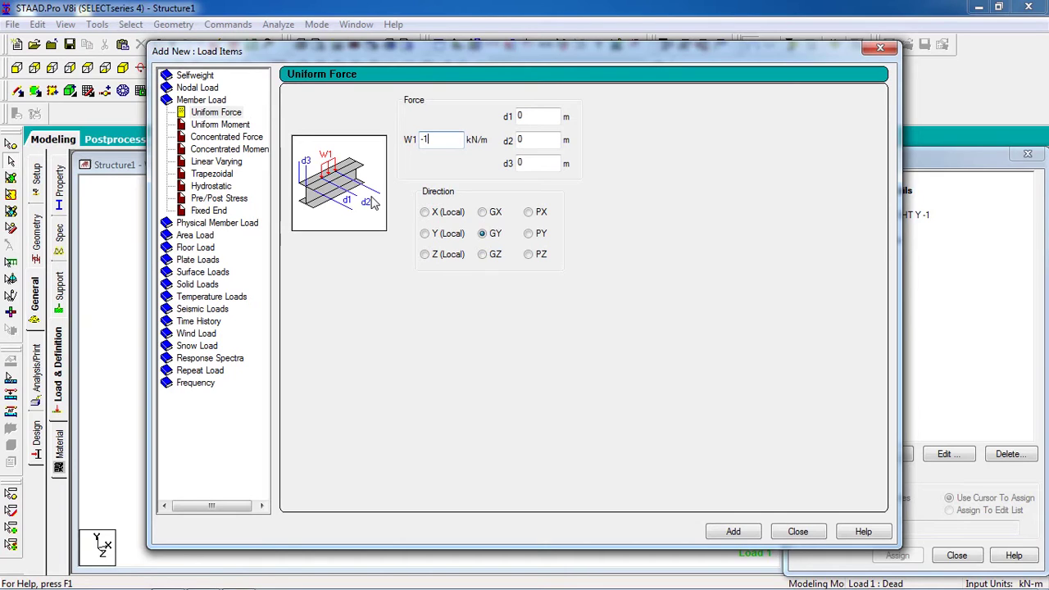
{"action": "type", "text": "-2"}
{"action": "left_click", "coordinate": [738, 533]}
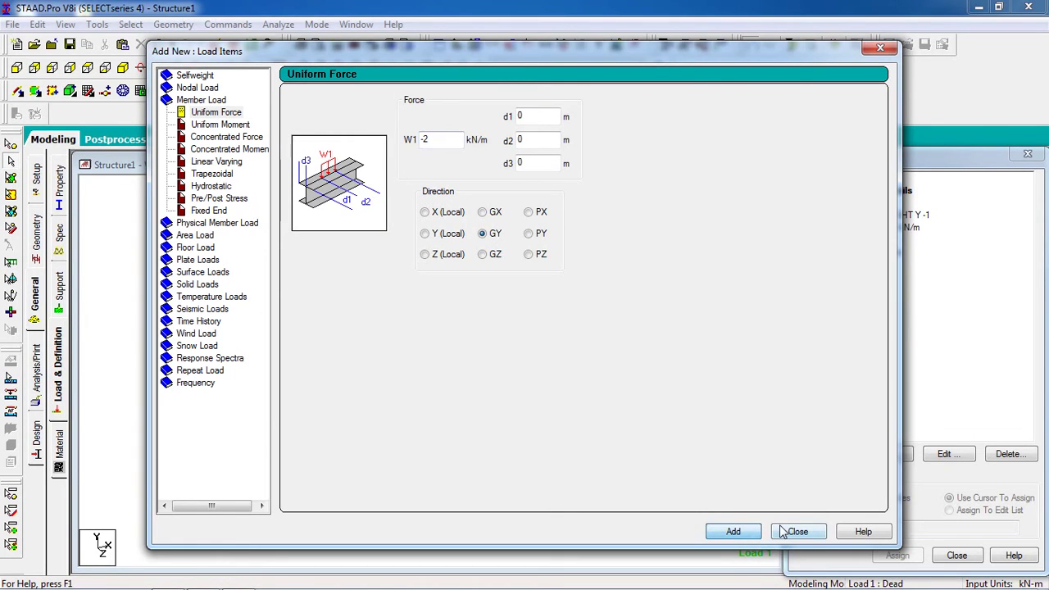
{"action": "left_click", "coordinate": [795, 532]}
- Add a uniform member force of -1 kN/m in the GY direction to the Live load case
{"action": "left_click", "coordinate": [863, 240]}
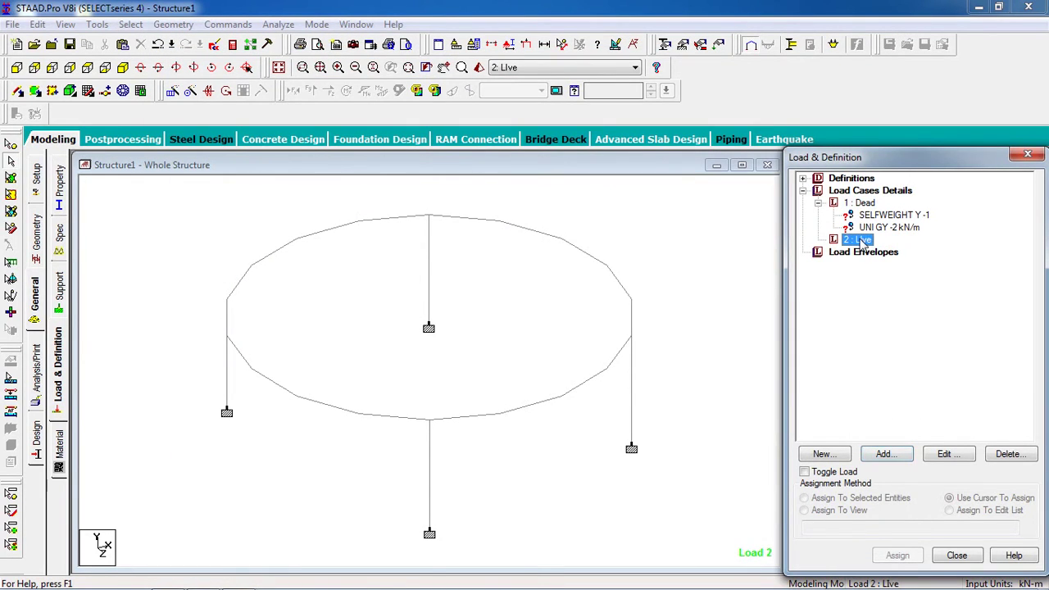
{"action": "left_click", "coordinate": [884, 455]}
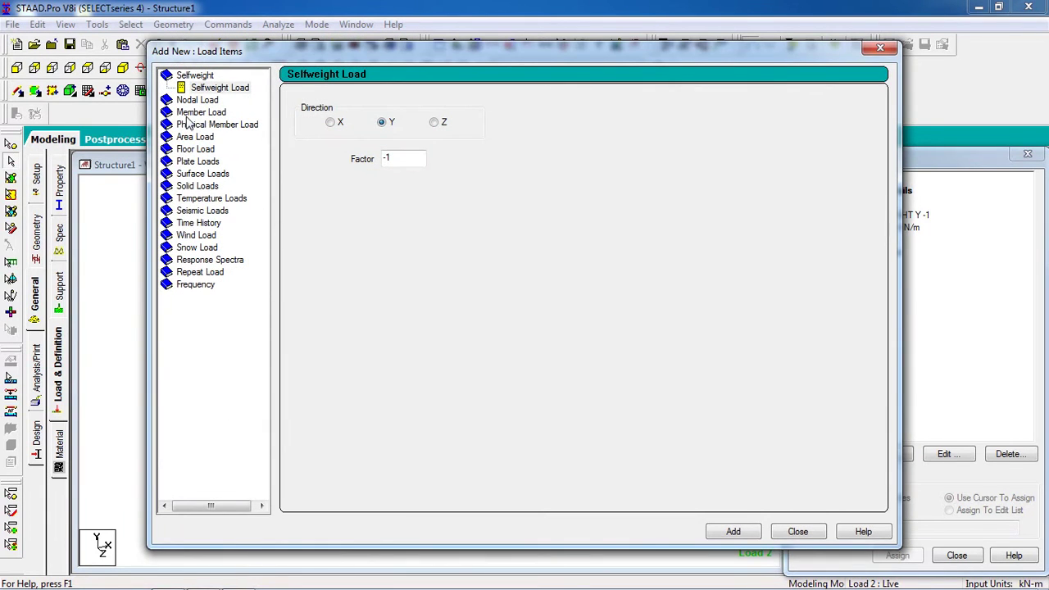
{"action": "left_click", "coordinate": [191, 112]}
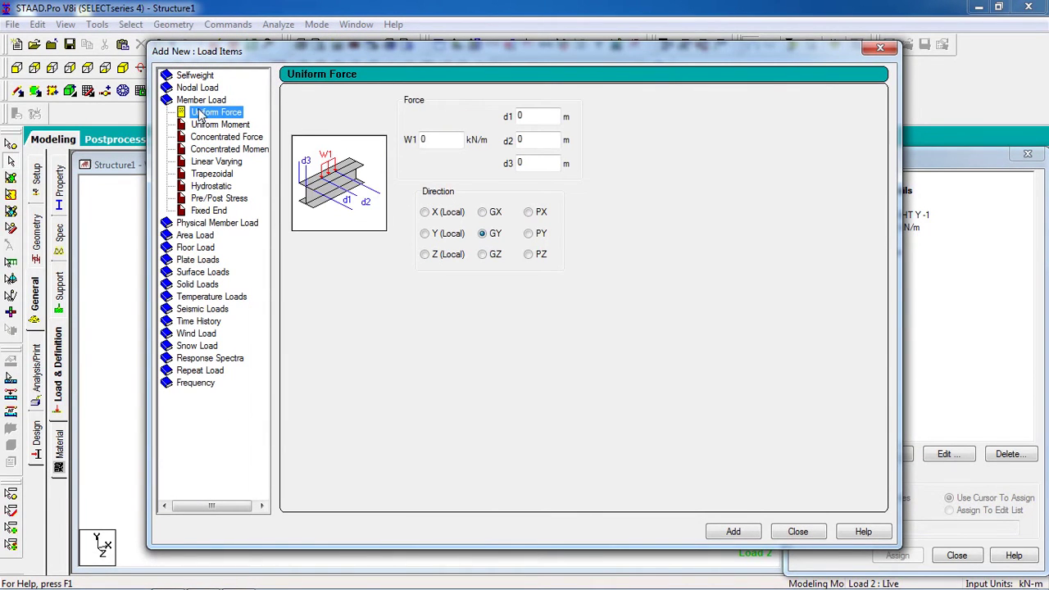
{"action": "double_click", "coordinate": [425, 139]}
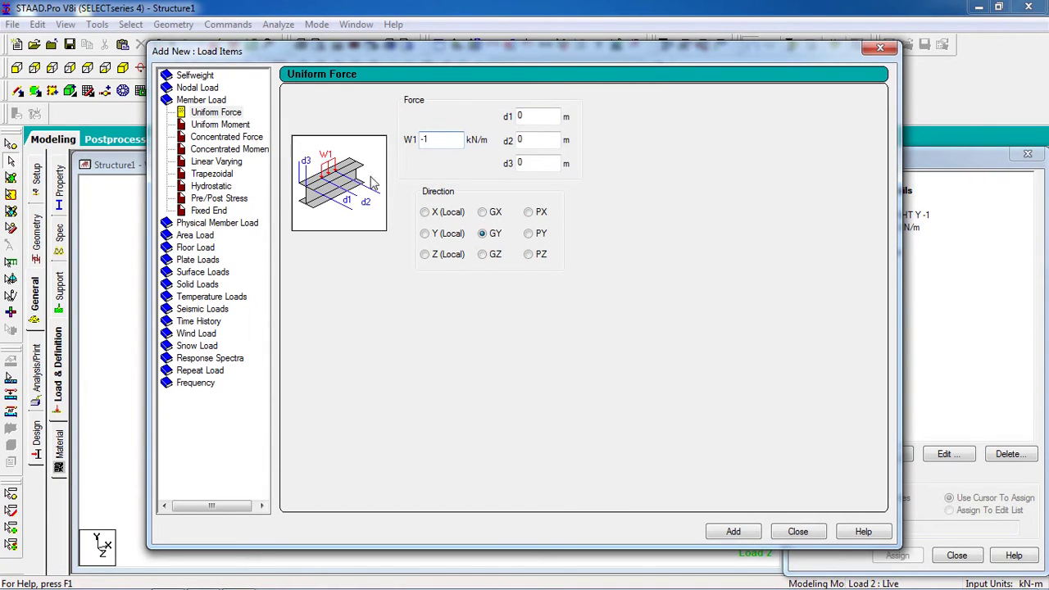
{"action": "left_click", "coordinate": [721, 536]}
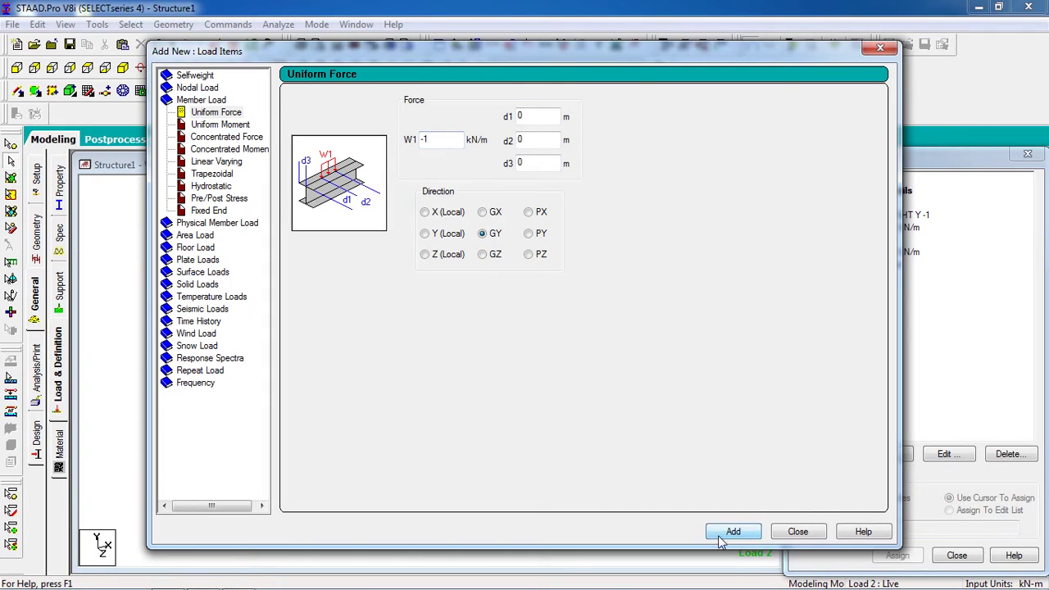
{"action": "left_click", "coordinate": [800, 533]}
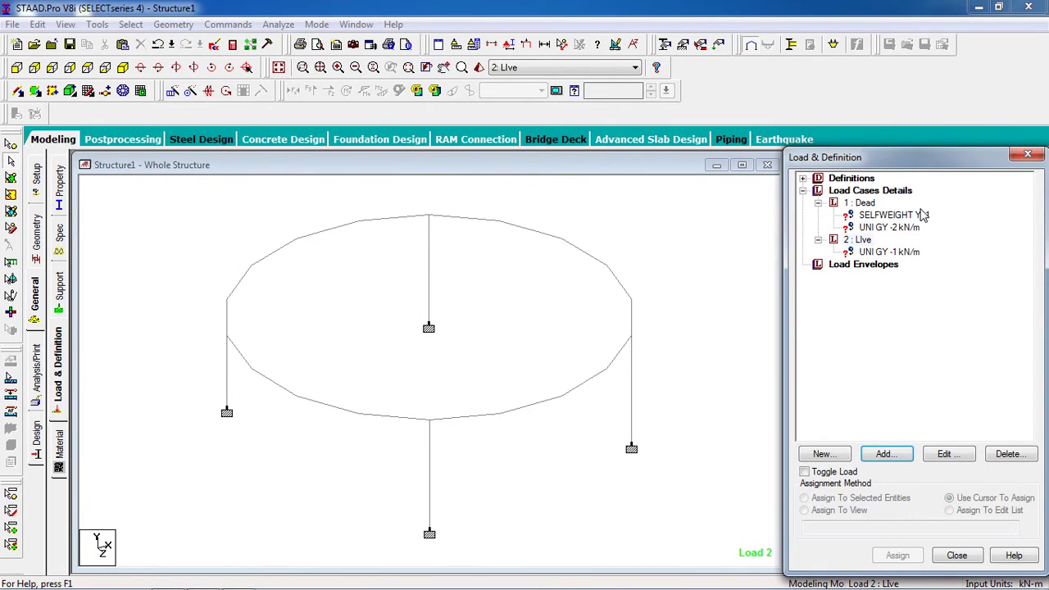
- Assign the Dead case's selfweight load to the whole structure using the Assign To View method
{"action": "left_click", "coordinate": [894, 215]}
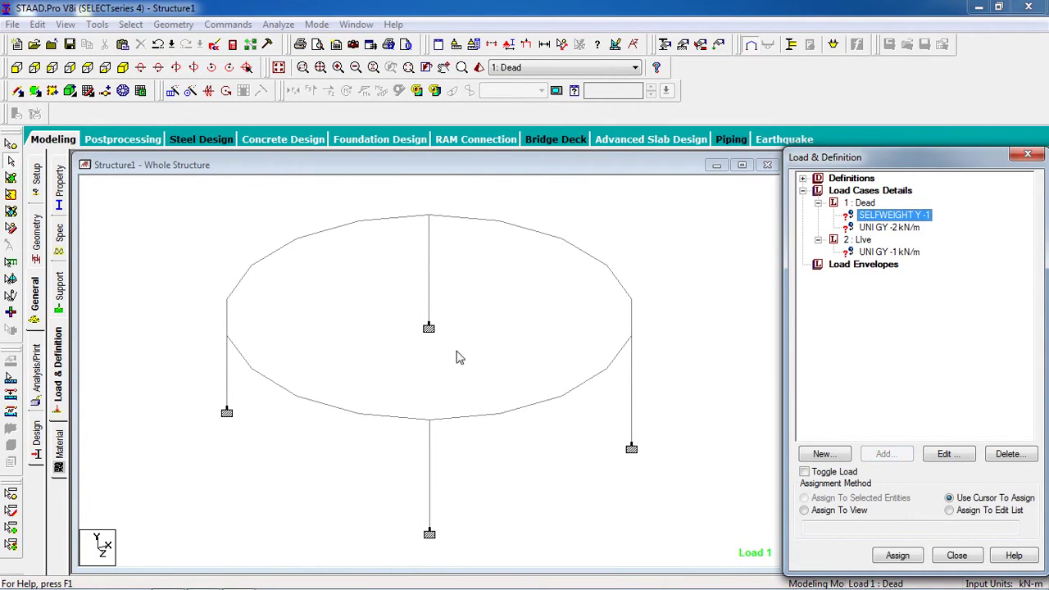
{"action": "left_click", "coordinate": [854, 521]}
{"action": "left_click", "coordinate": [895, 555]}
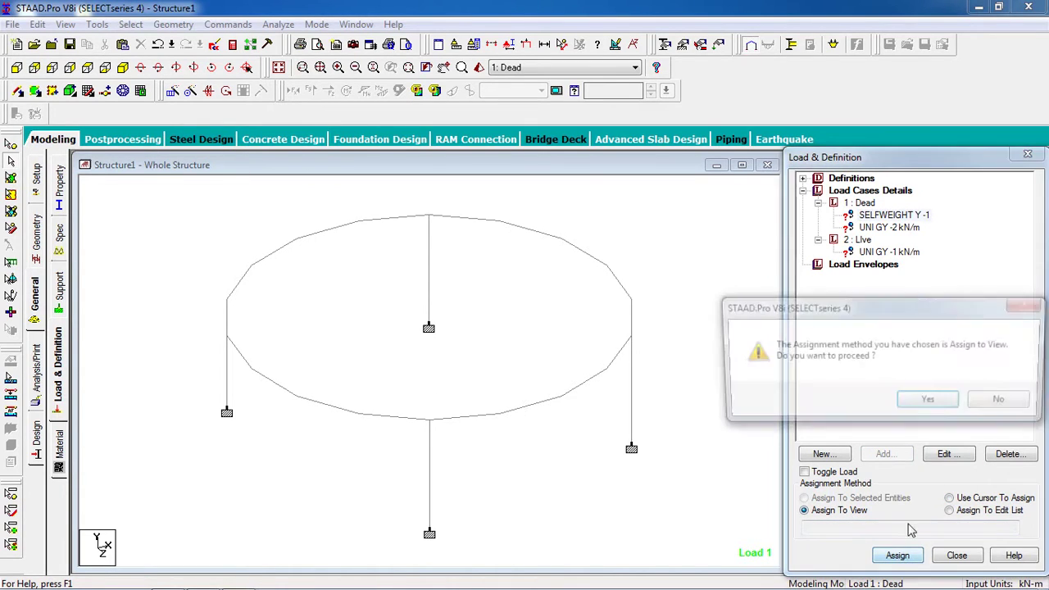
{"action": "left_click", "coordinate": [941, 410]}
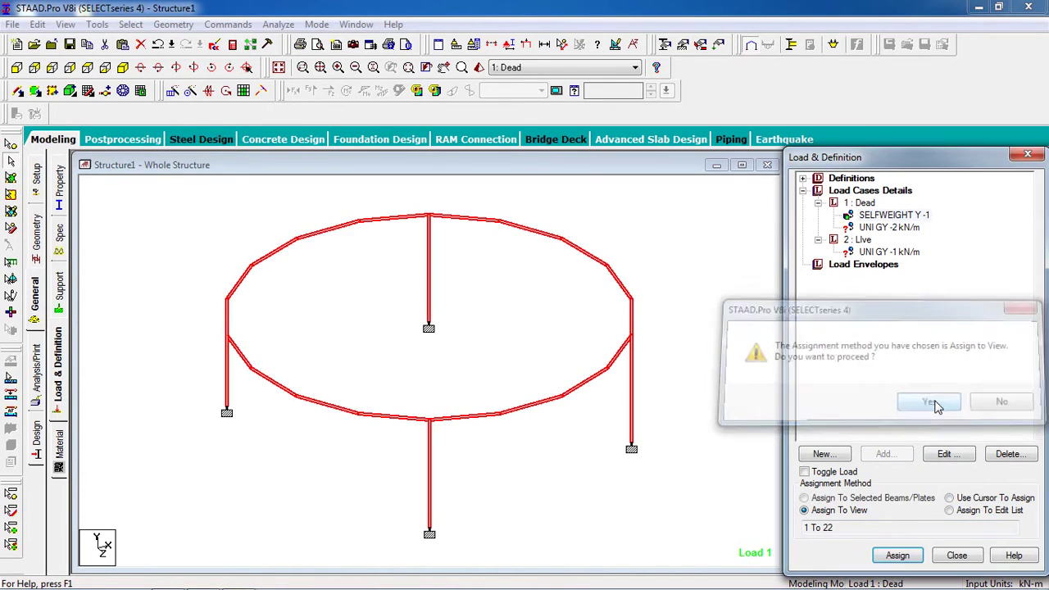
- Assign the -2 kN/m dead load to the ring beam members only, excluding the four columns, using Assign To Selected Beams
{"action": "left_click", "coordinate": [912, 230]}
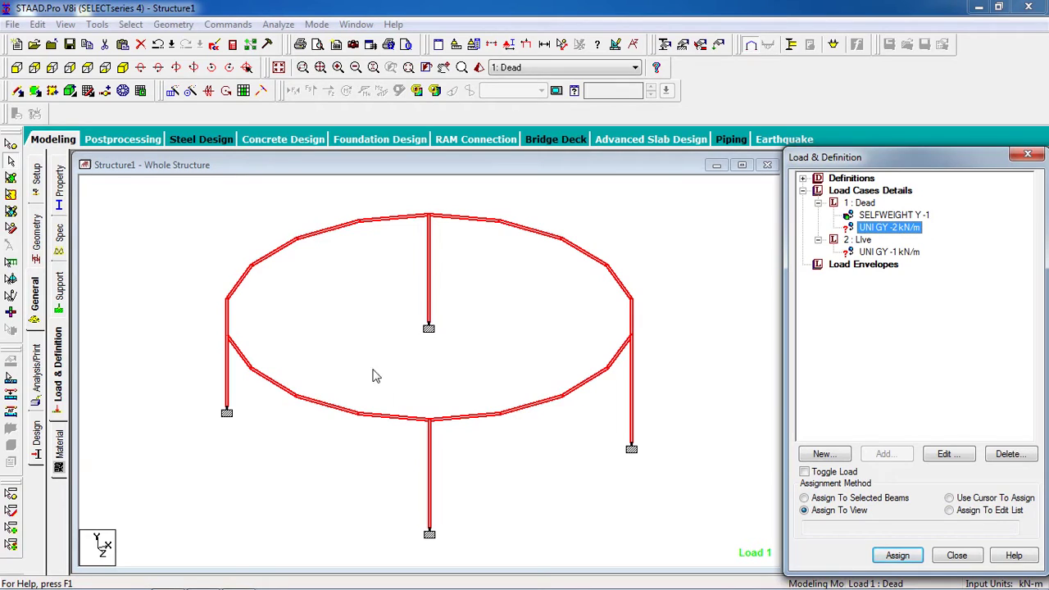
{"action": "left_click", "coordinate": [394, 283]}
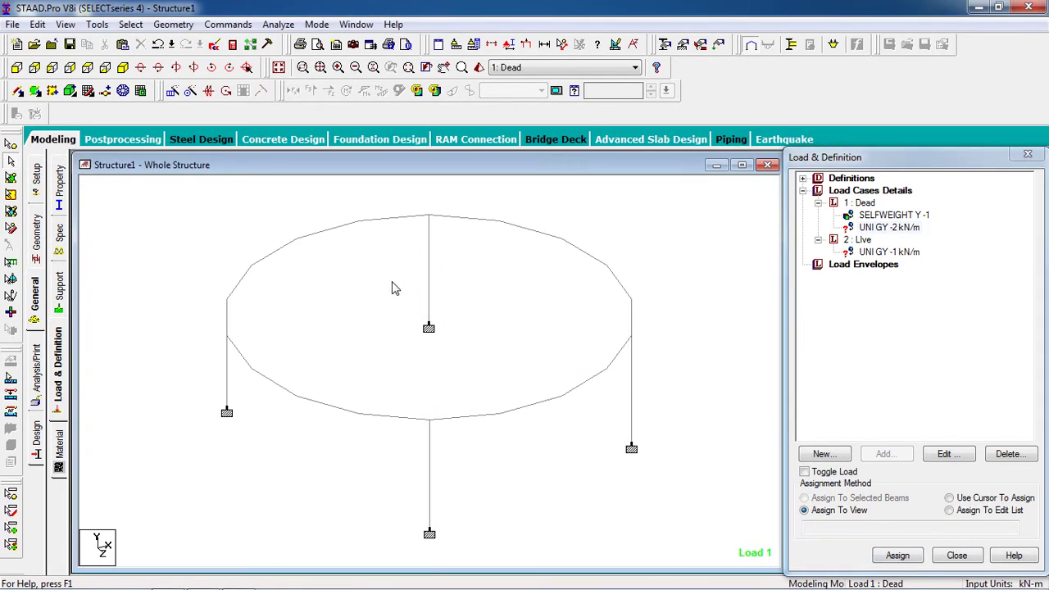
{"action": "left_click_drag", "start_coordinate": [710, 206], "coordinate": [174, 432]}
{"action": "left_click", "coordinate": [228, 392], "text": "ctrl"}
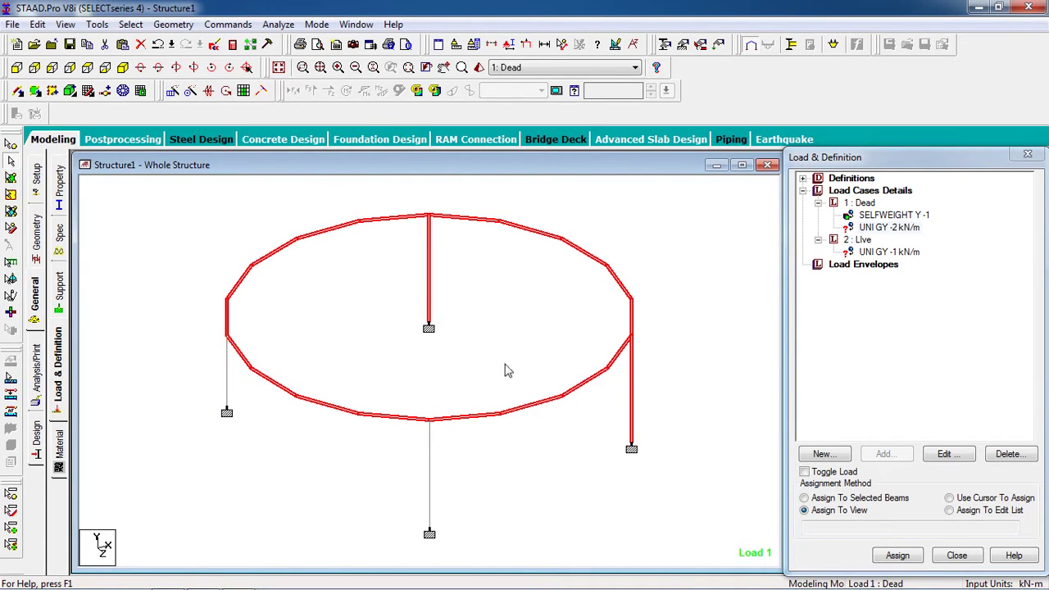
{"action": "left_click", "coordinate": [633, 409], "text": "ctrl"}
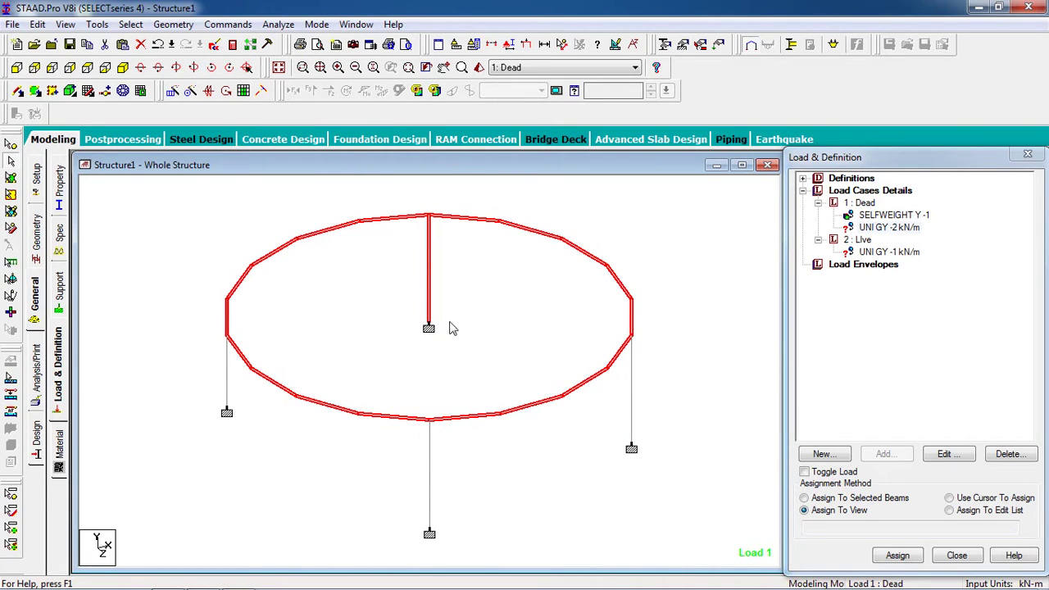
{"action": "left_click", "coordinate": [429, 297], "text": "ctrl"}
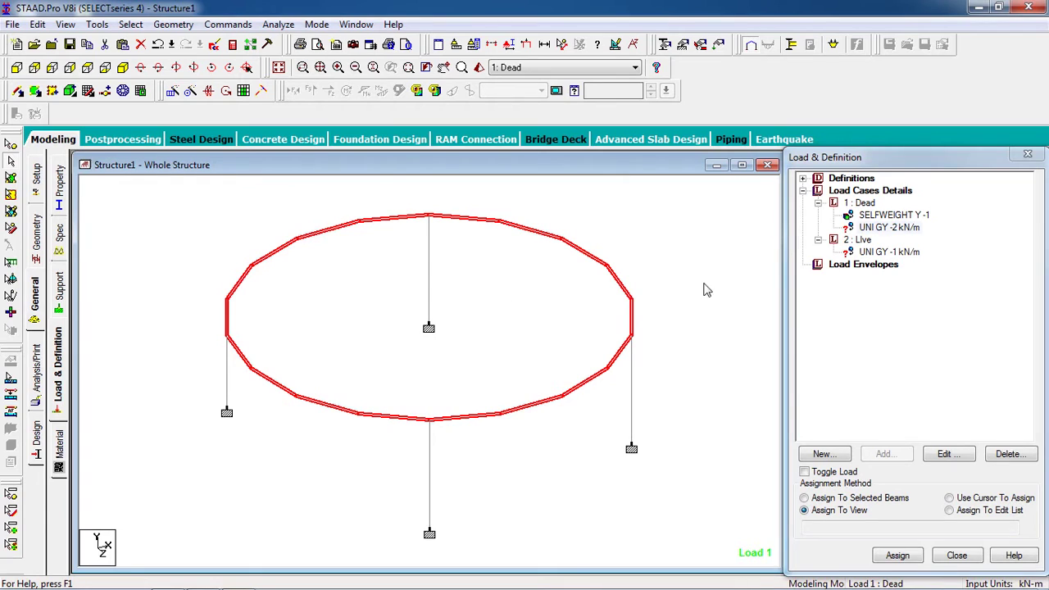
{"action": "left_click", "coordinate": [871, 227]}
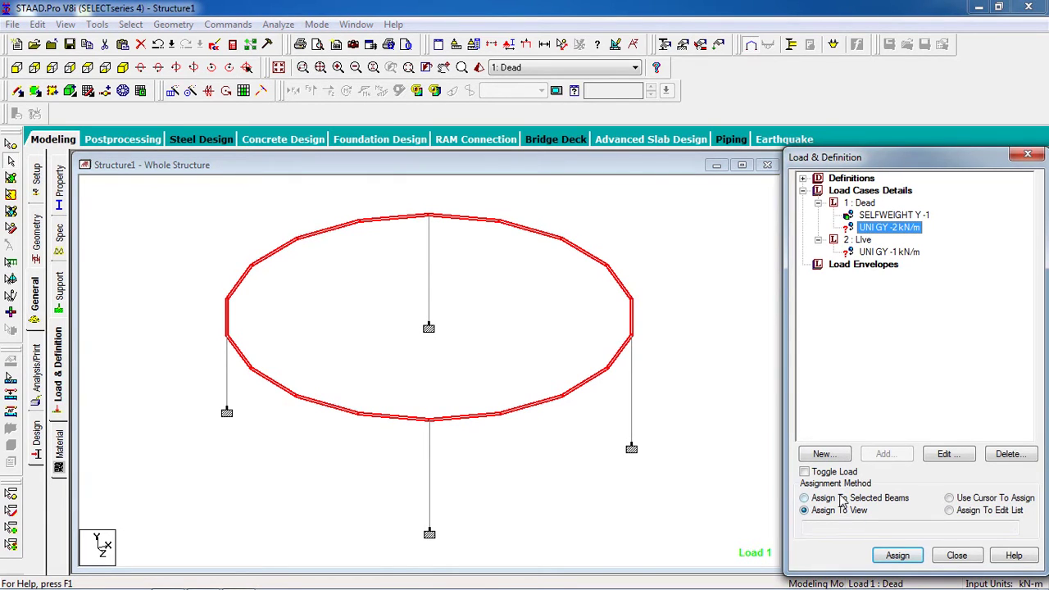
{"action": "left_click", "coordinate": [806, 499]}
{"action": "left_click", "coordinate": [898, 555]}
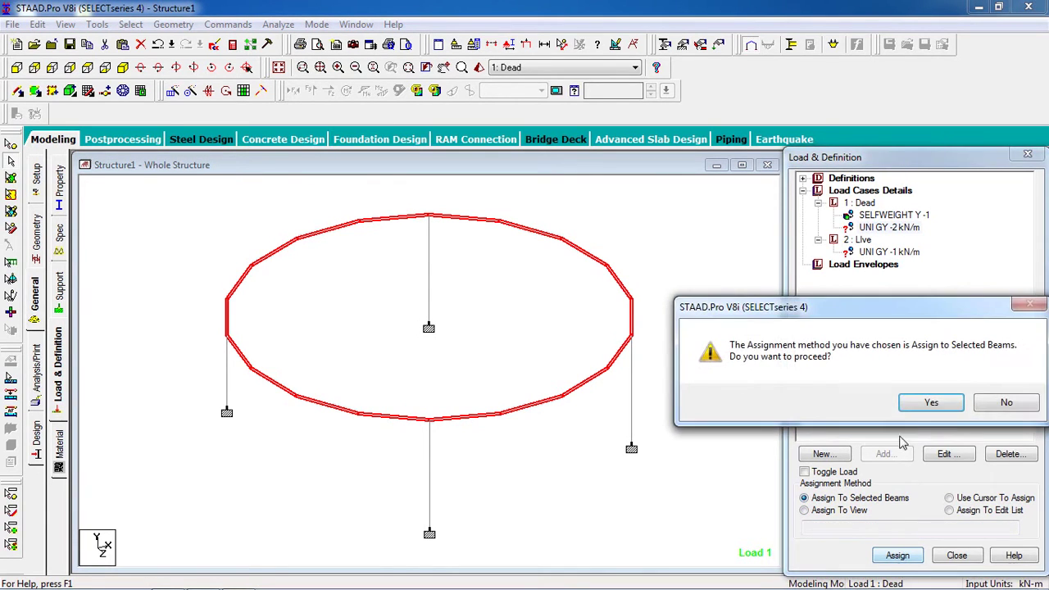
{"action": "left_click", "coordinate": [904, 403]}
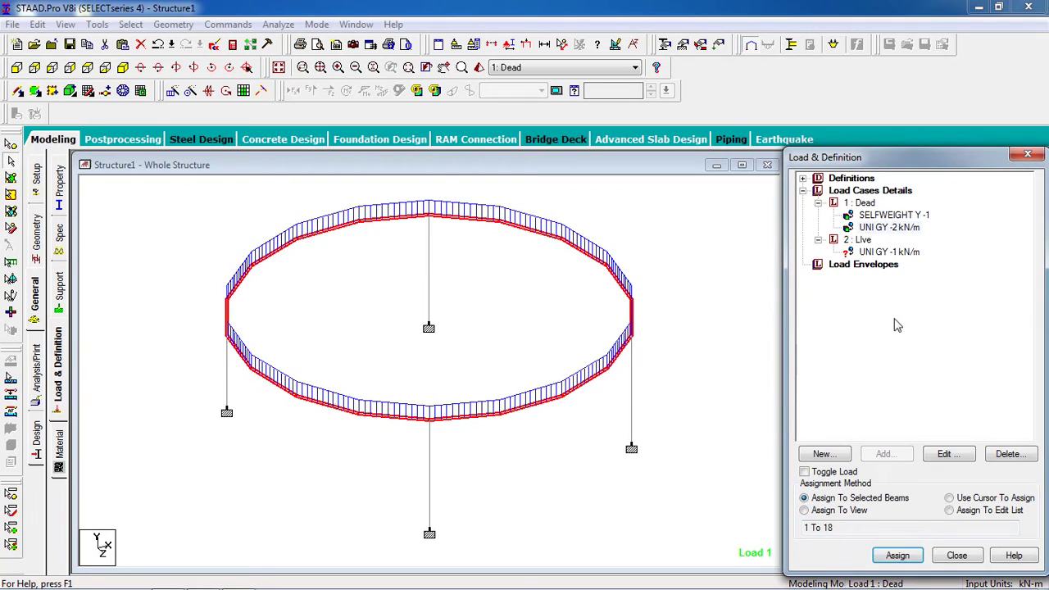
- Assign the -1 kN/m live load to the selected ring beam members using Assign To Selected Beams
{"action": "left_click", "coordinate": [890, 252]}
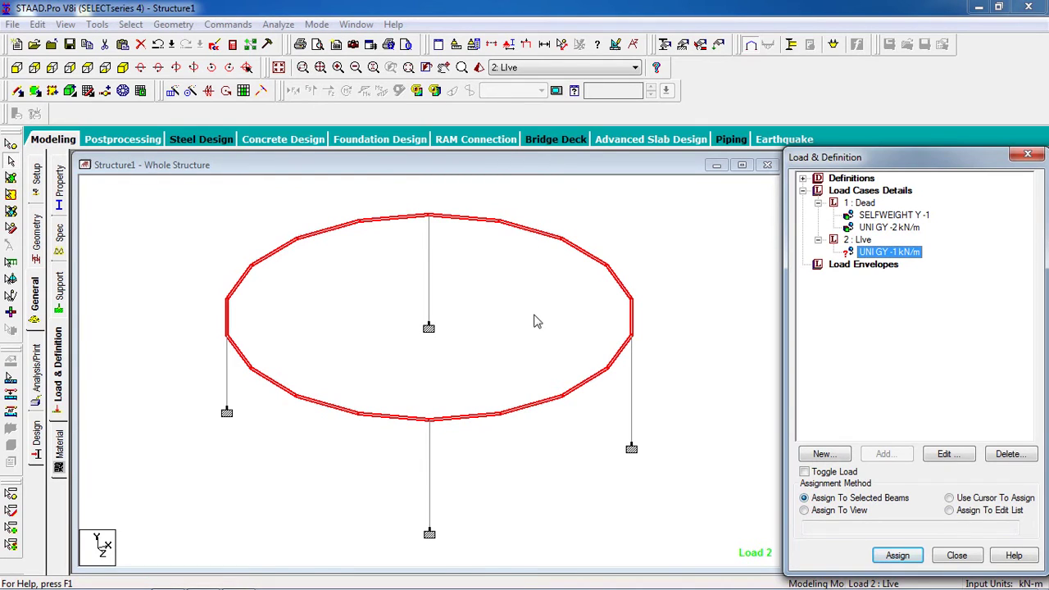
{"action": "left_click", "coordinate": [902, 556]}
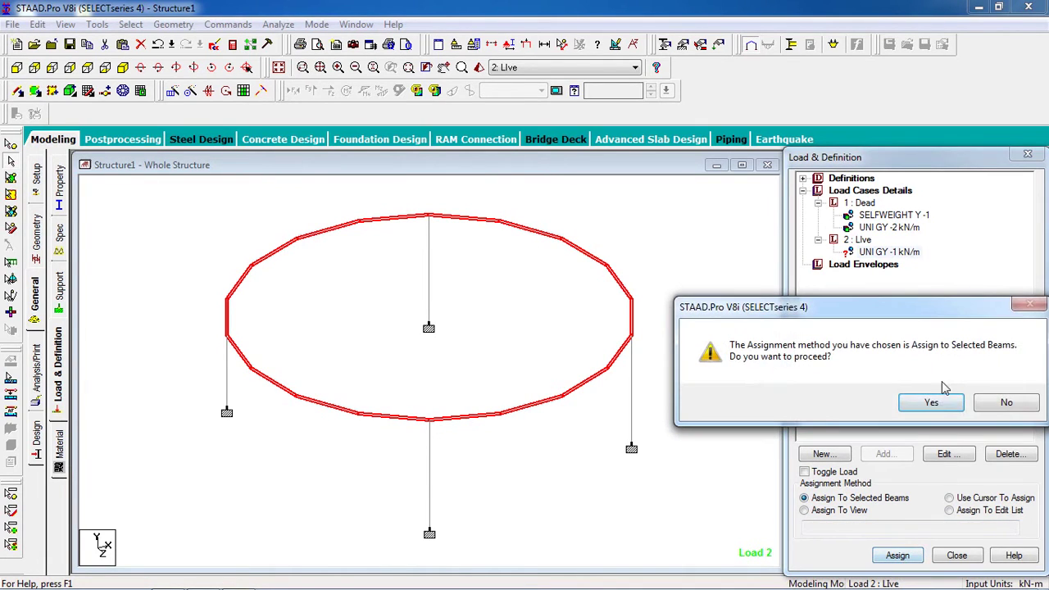
{"action": "left_click", "coordinate": [933, 405]}
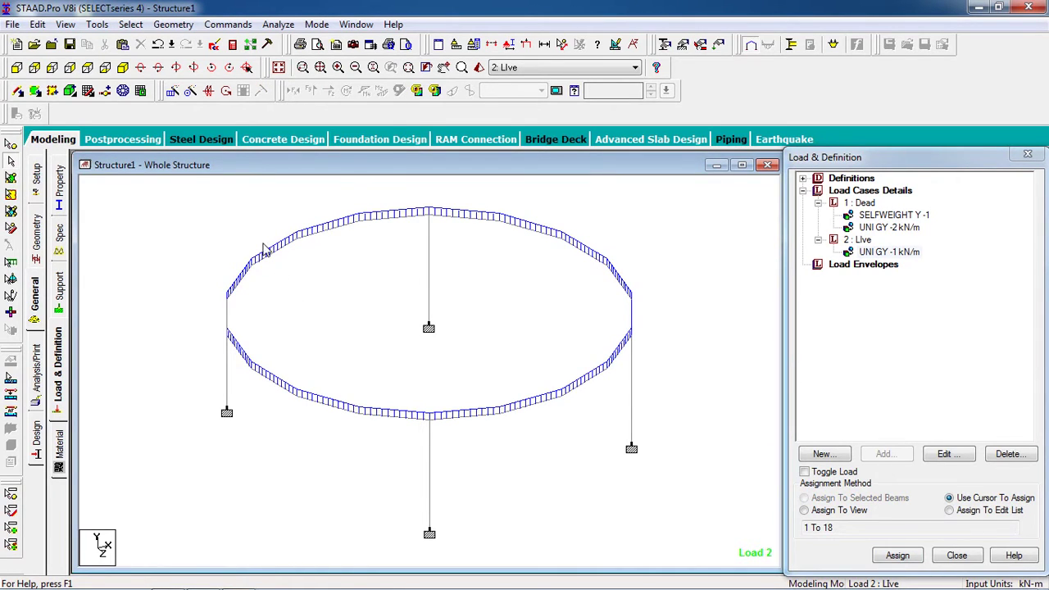
- Add a Perform Analysis command to the model
{"action": "left_click", "coordinate": [230, 25]}
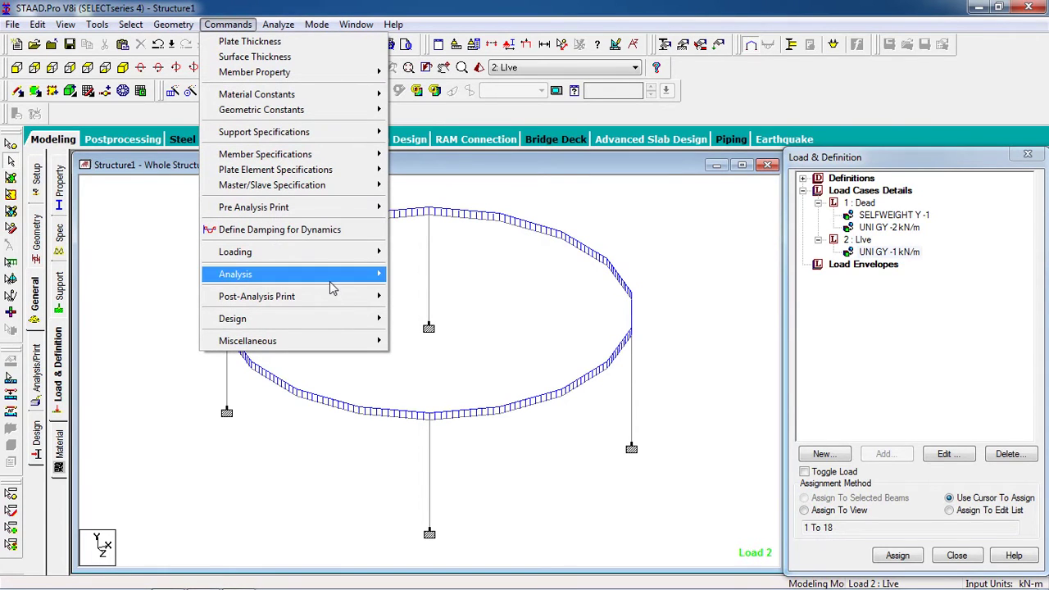
{"action": "mouse_move", "coordinate": [332, 283]}
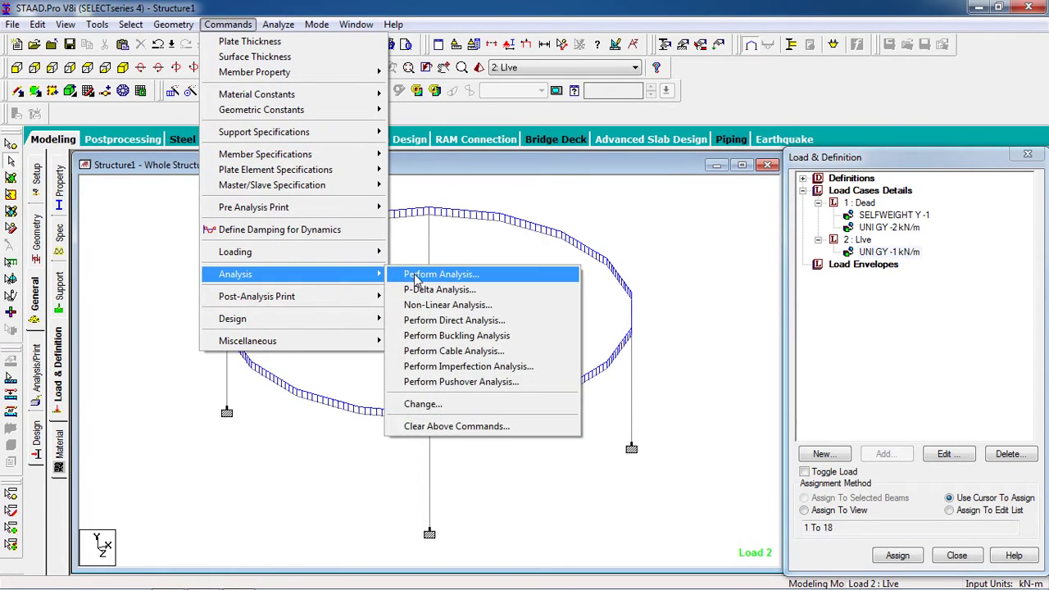
{"action": "left_click", "coordinate": [458, 276]}
{"action": "left_click", "coordinate": [468, 390]}
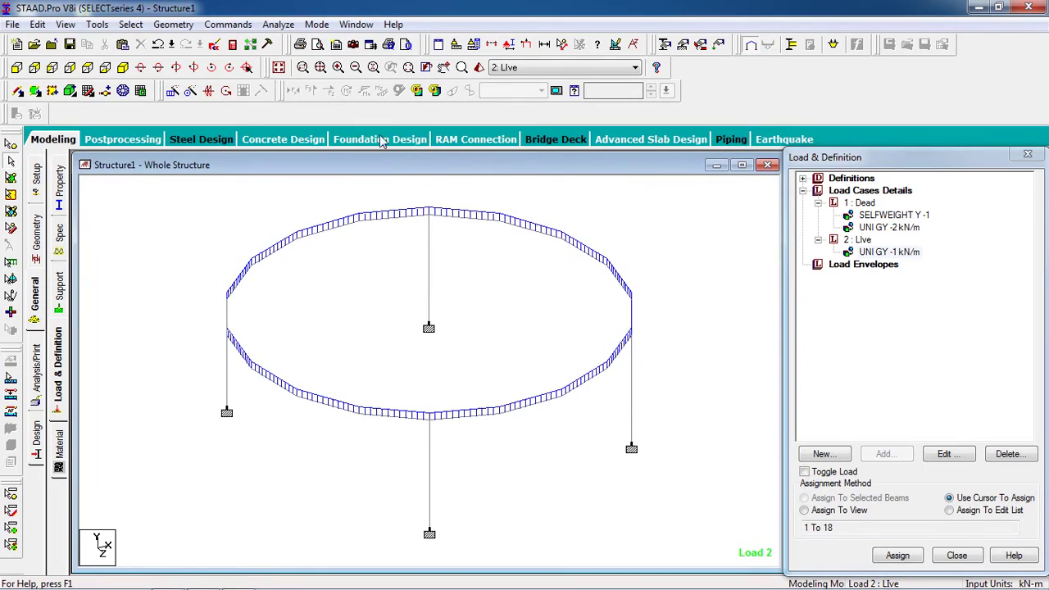
- Save the modified structure, run the analysis and stay in modeling mode when it is done
{"action": "left_click", "coordinate": [278, 24]}
{"action": "left_click", "coordinate": [309, 38]}
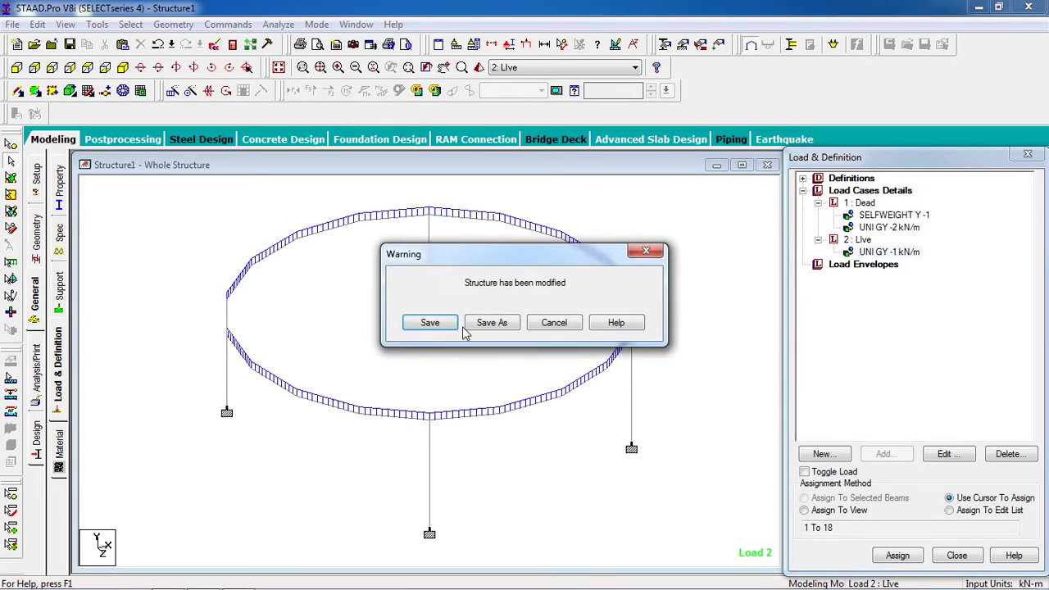
{"action": "left_click", "coordinate": [451, 330]}
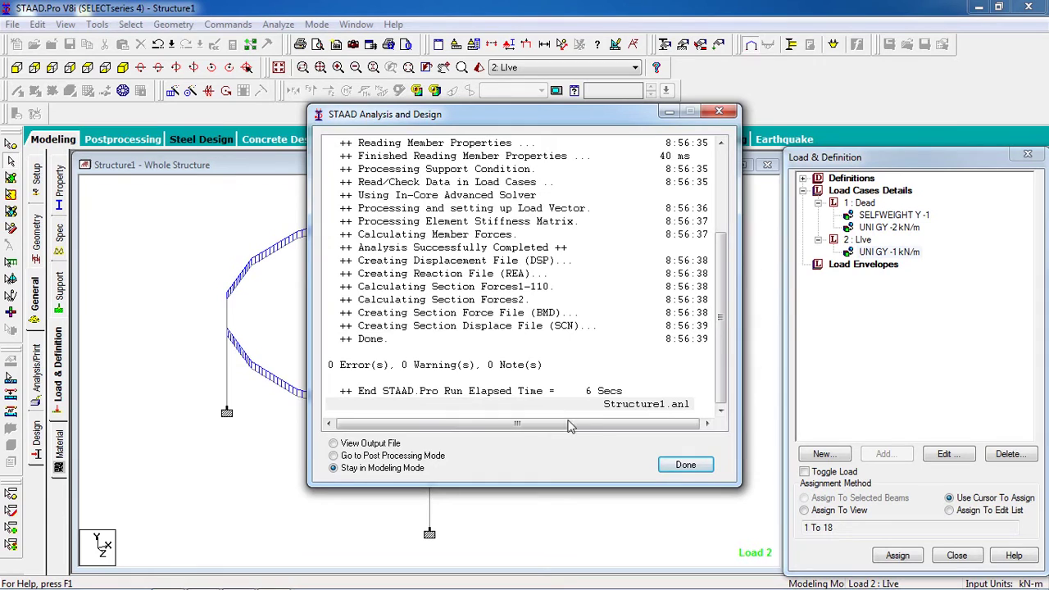
{"action": "left_click", "coordinate": [684, 466]}
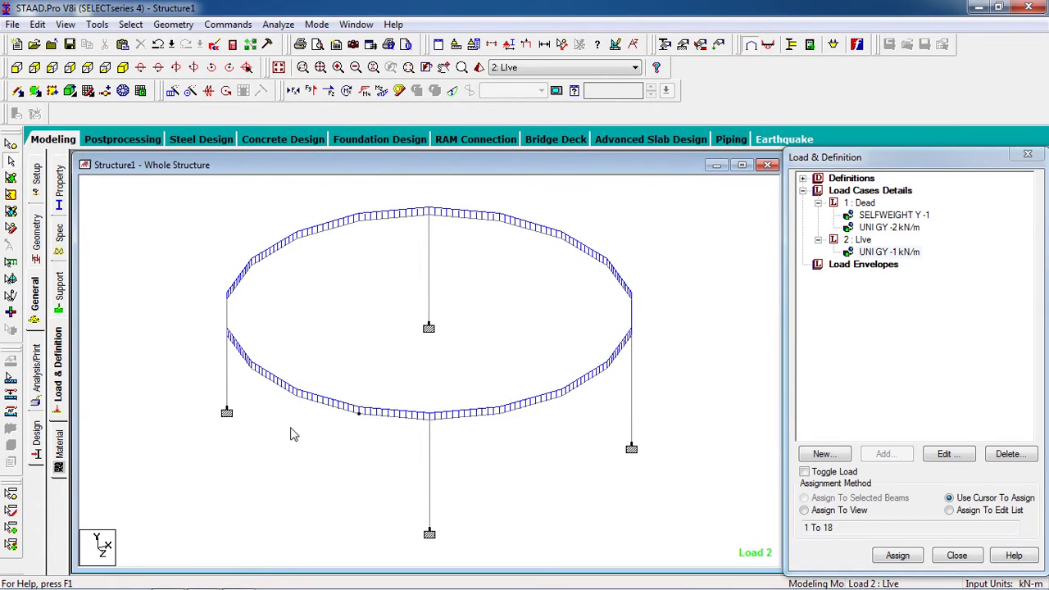
- Open the concrete design settings and set the current design code to IS456
{"action": "left_click", "coordinate": [36, 449]}
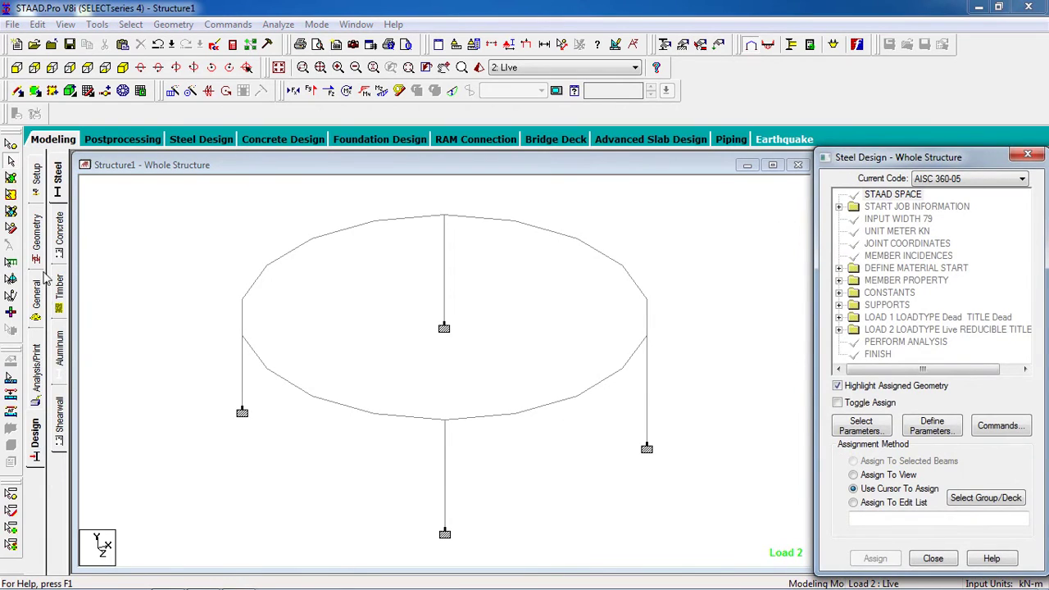
{"action": "left_click", "coordinate": [59, 234]}
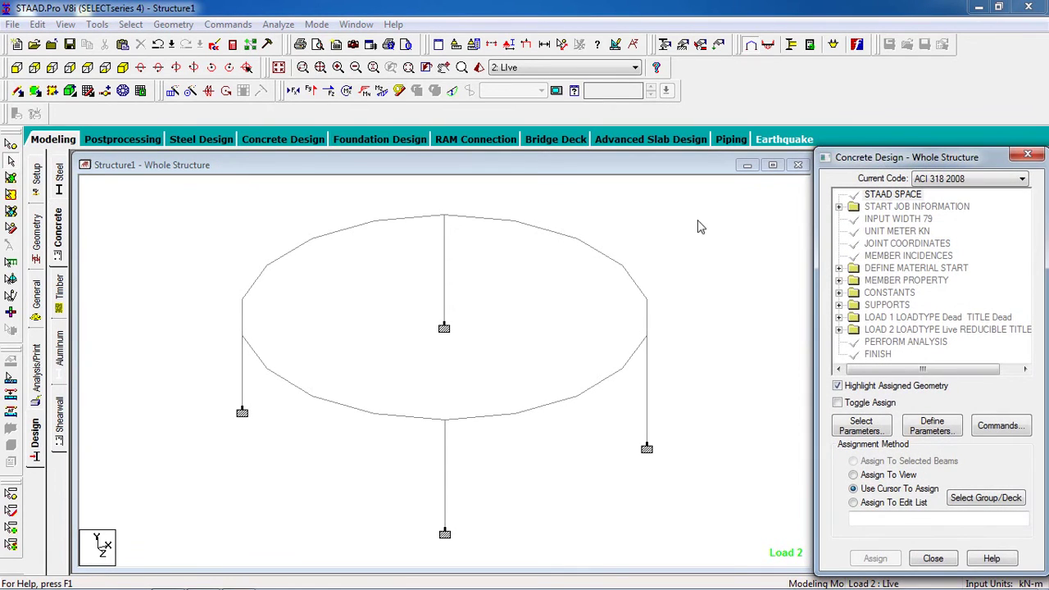
{"action": "left_click", "coordinate": [955, 178]}
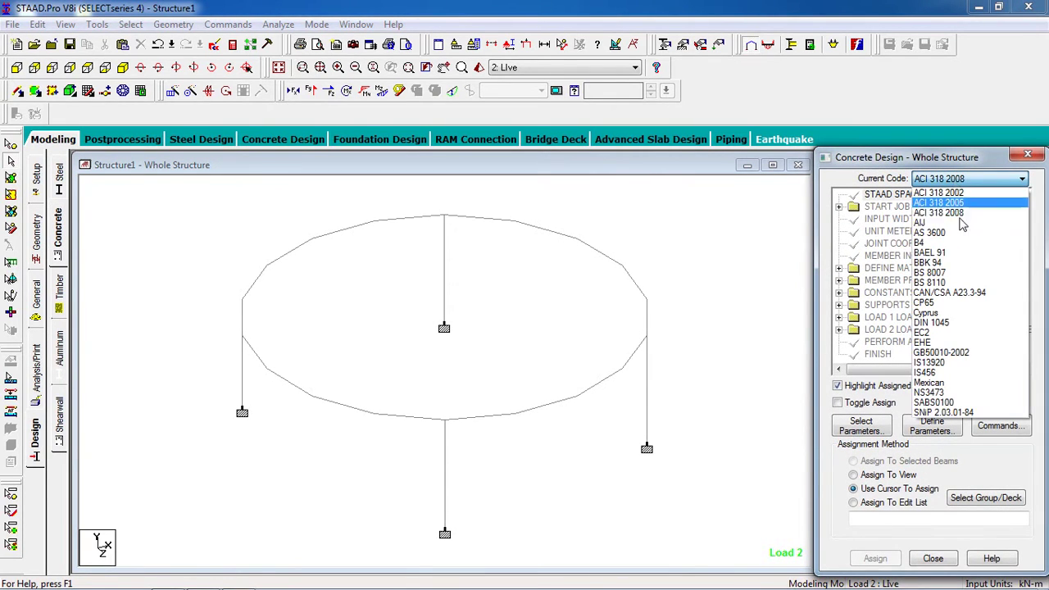
{"action": "left_click", "coordinate": [983, 374]}
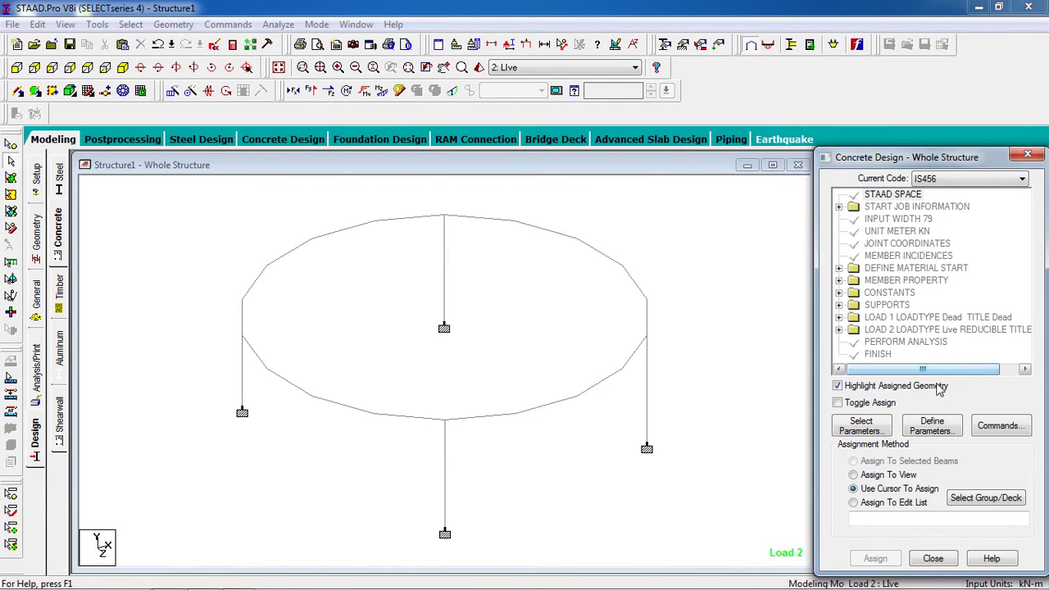
- Reduce the selected concrete design parameters to Clear, Fc and Fymain only
{"action": "left_click", "coordinate": [861, 428]}
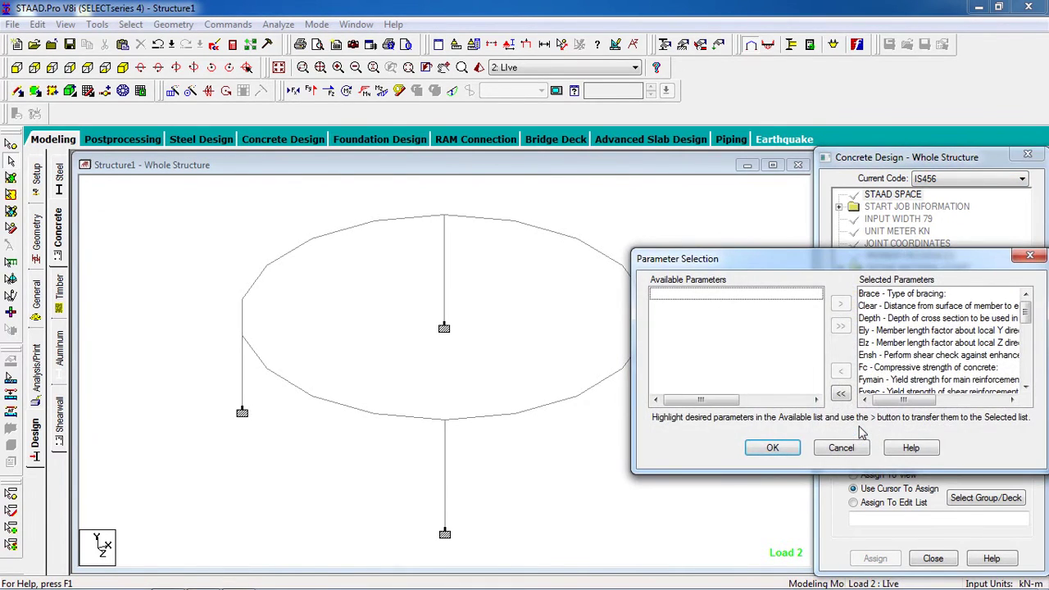
{"action": "left_click", "coordinate": [842, 395]}
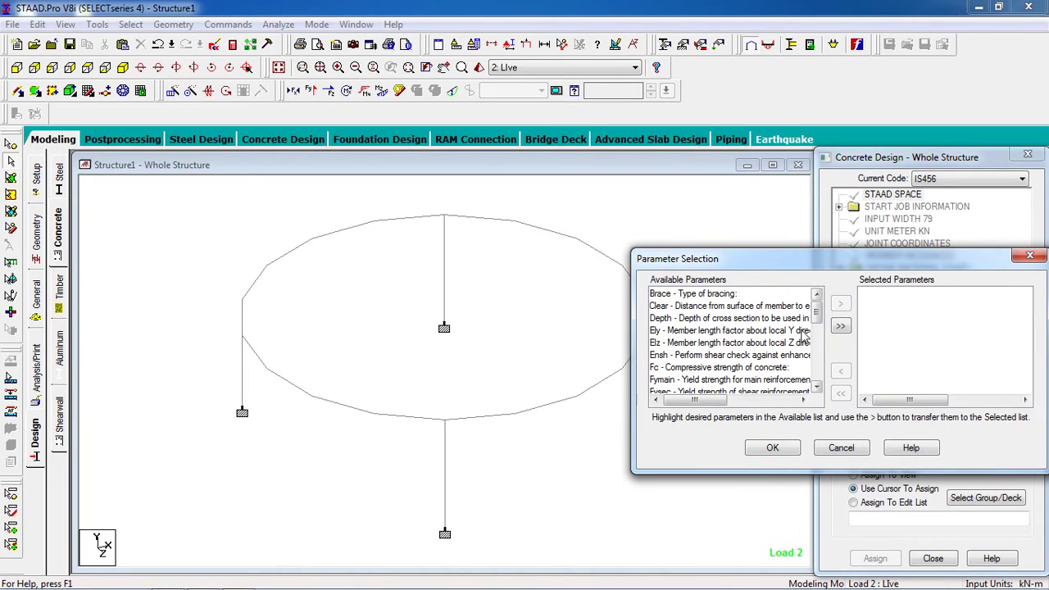
{"action": "double_click", "coordinate": [787, 308]}
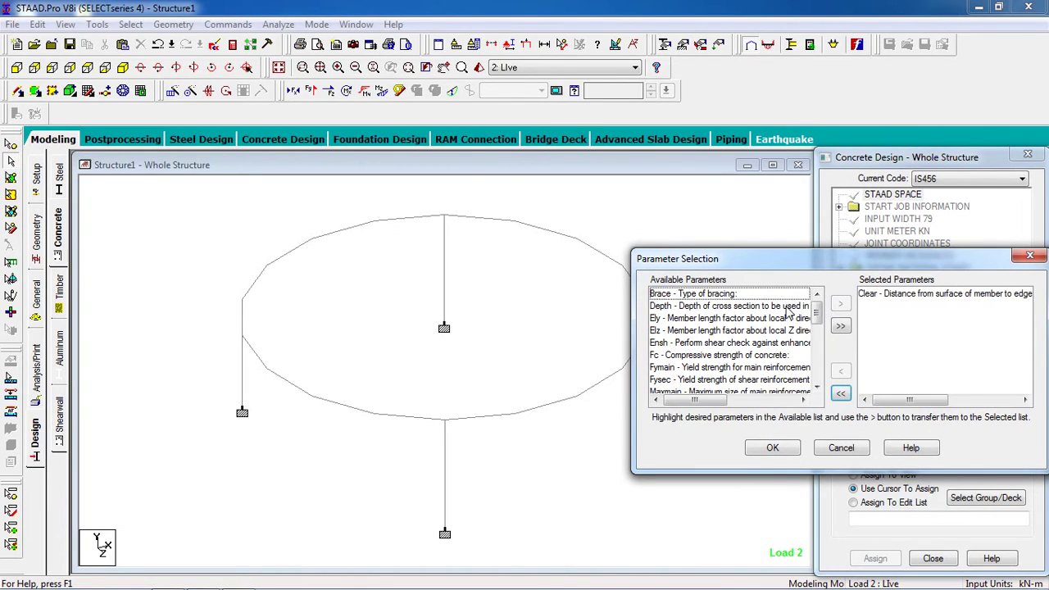
{"action": "double_click", "coordinate": [761, 357]}
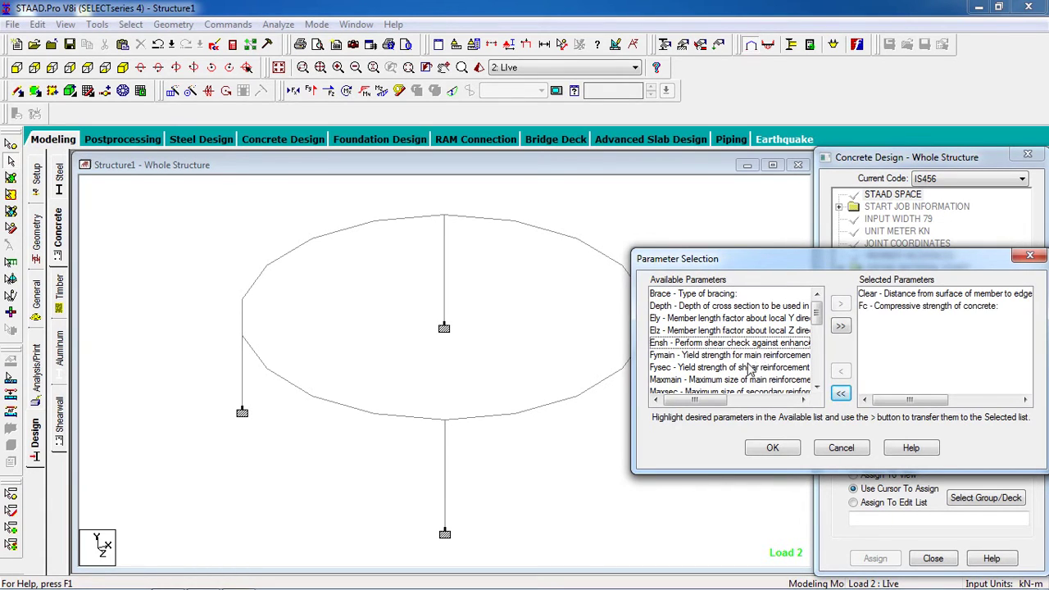
{"action": "double_click", "coordinate": [759, 356]}
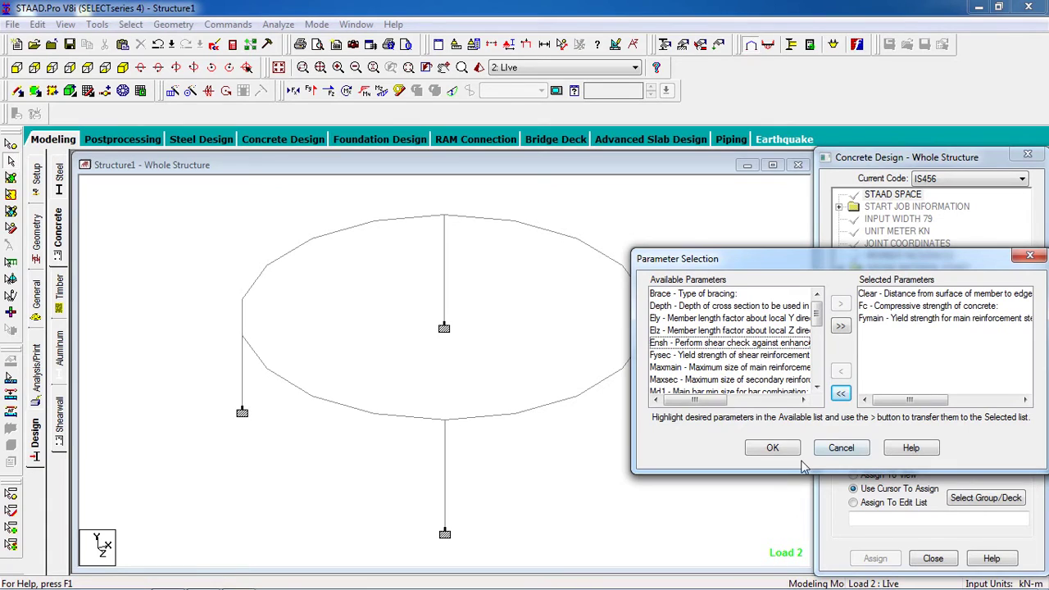
{"action": "left_click", "coordinate": [773, 450]}
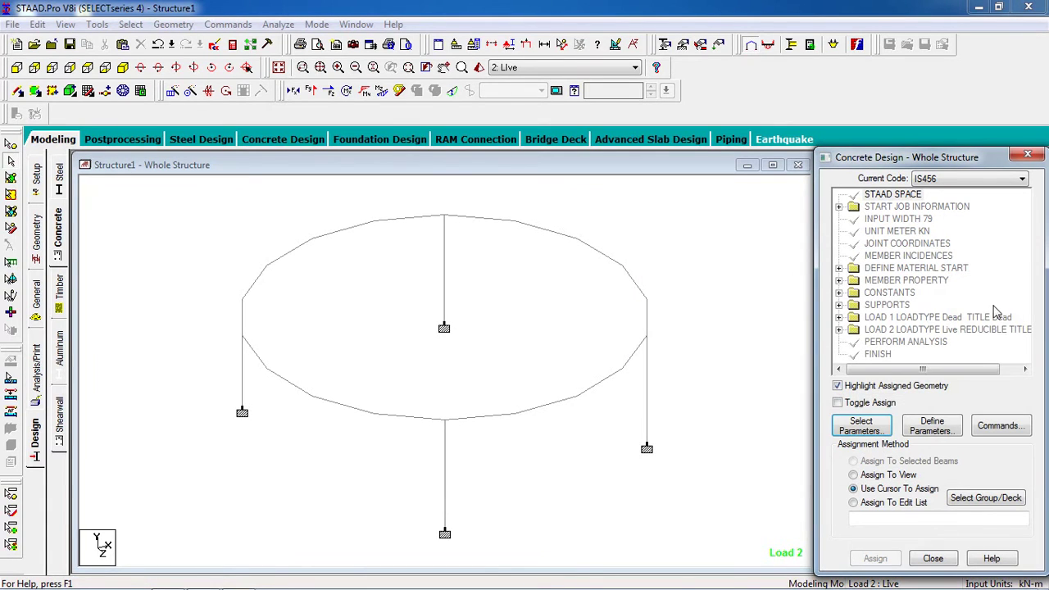
- Define the CLEAR parameter with a cover distance of 0.025 m and add it to the concrete design
{"action": "left_click", "coordinate": [932, 426]}
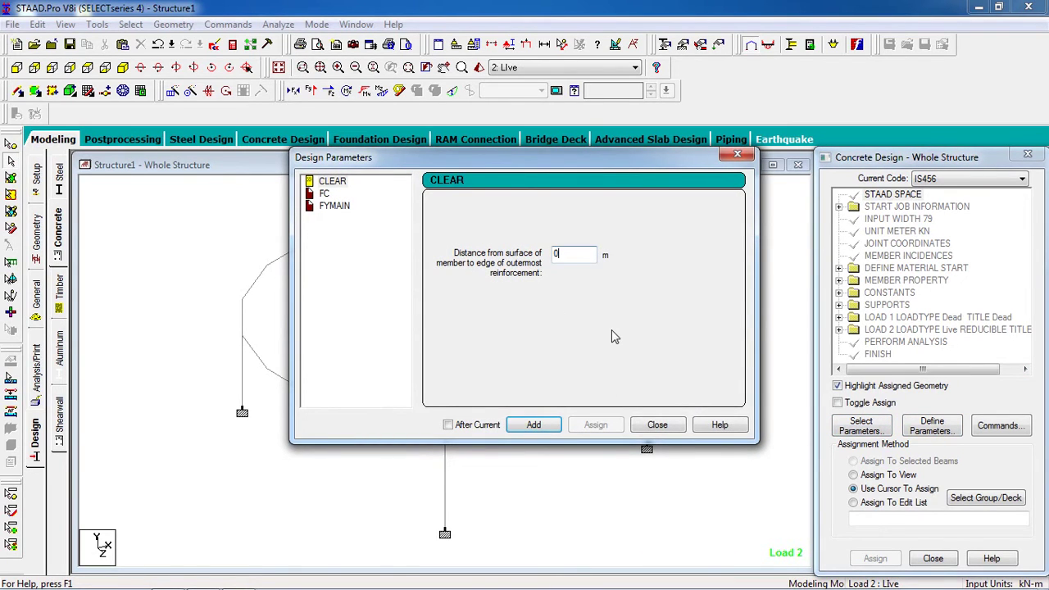
{"action": "type", "text": ".025"}
{"action": "left_click", "coordinate": [542, 424]}
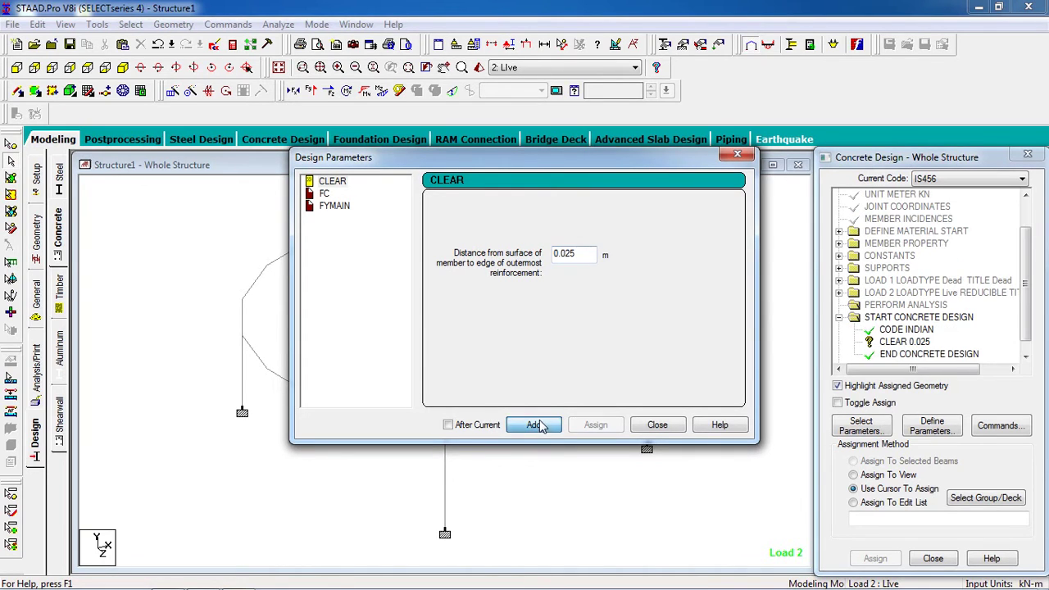
- Add the FC parameter with a concrete compressive strength of 20000 kN/m2
{"action": "left_click", "coordinate": [325, 194]}
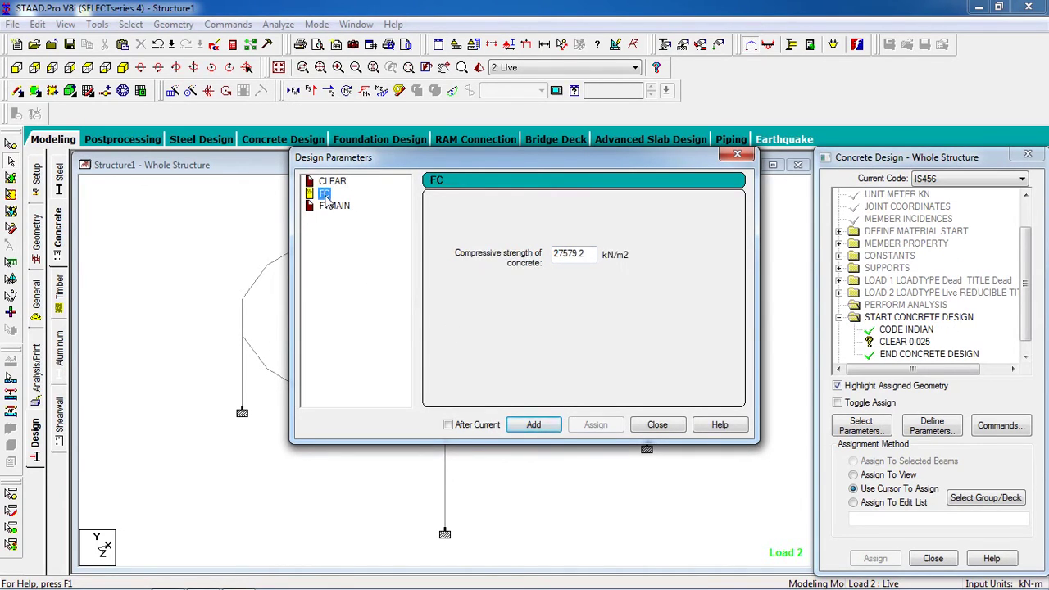
{"action": "left_click_drag", "start_coordinate": [579, 257], "coordinate": [450, 271]}
{"action": "type", "text": "20000"}
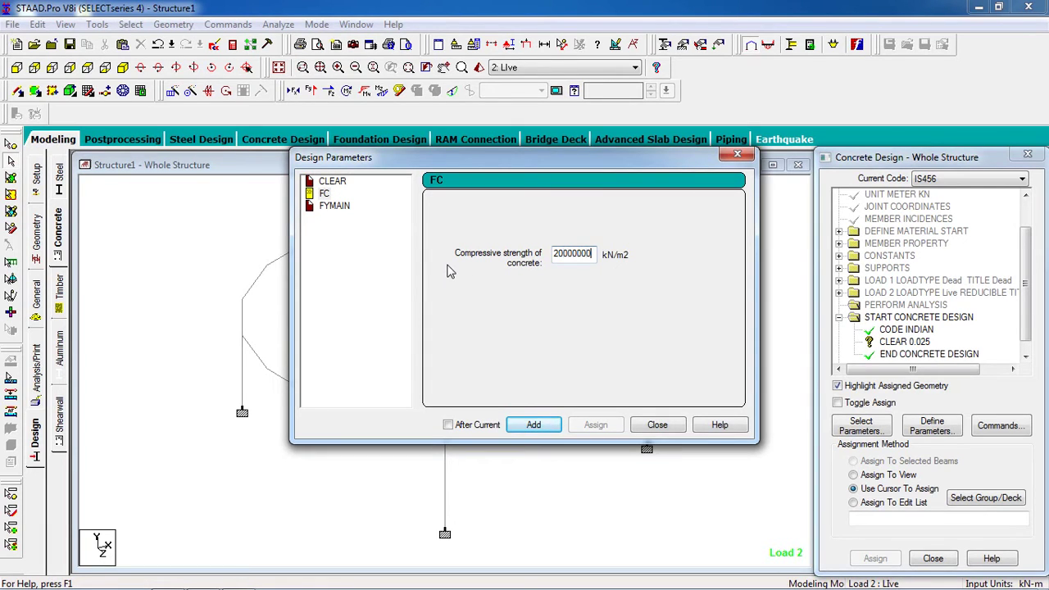
{"action": "left_click", "coordinate": [562, 256]}
{"action": "left_click", "coordinate": [539, 425]}
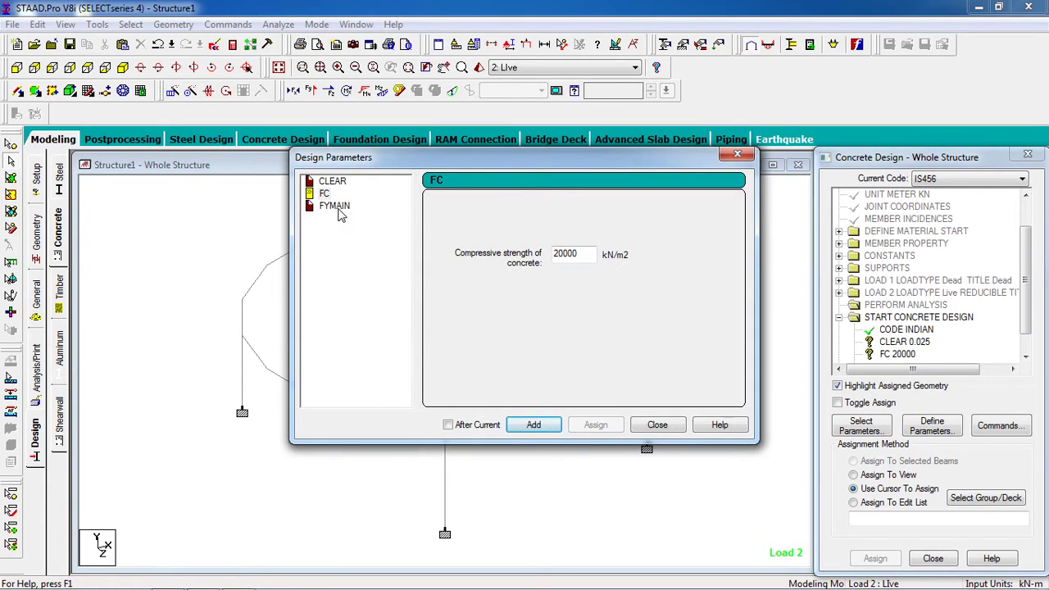
- Add the FYMAIN parameter with a main reinforcement yield strength of 415000 kN/m2 and finish defining parameters
{"action": "left_click", "coordinate": [340, 211]}
{"action": "double_click", "coordinate": [583, 259]}
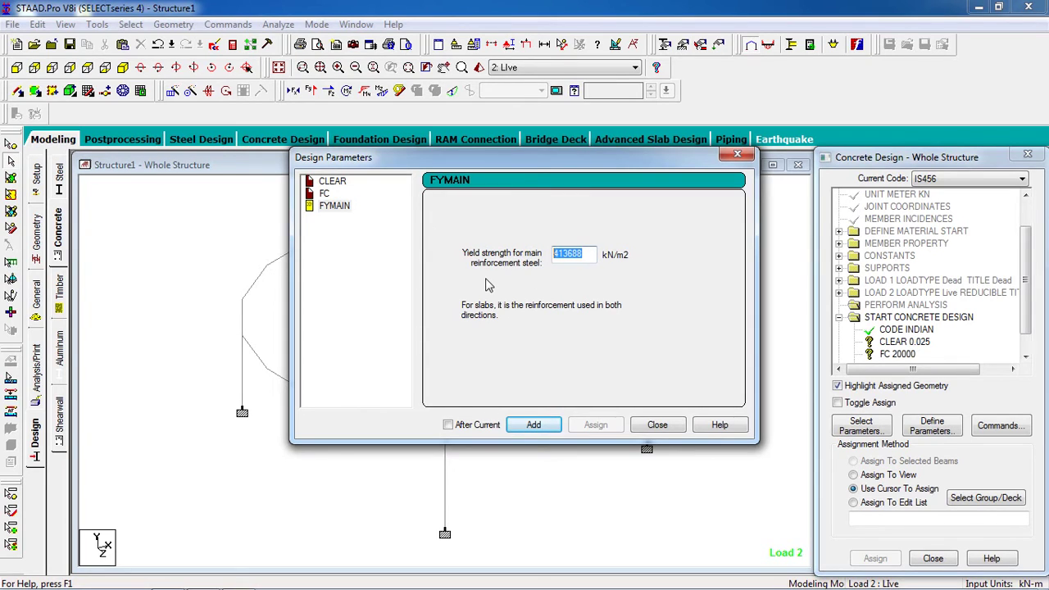
{"action": "type", "text": "415000"}
{"action": "left_click", "coordinate": [657, 424]}
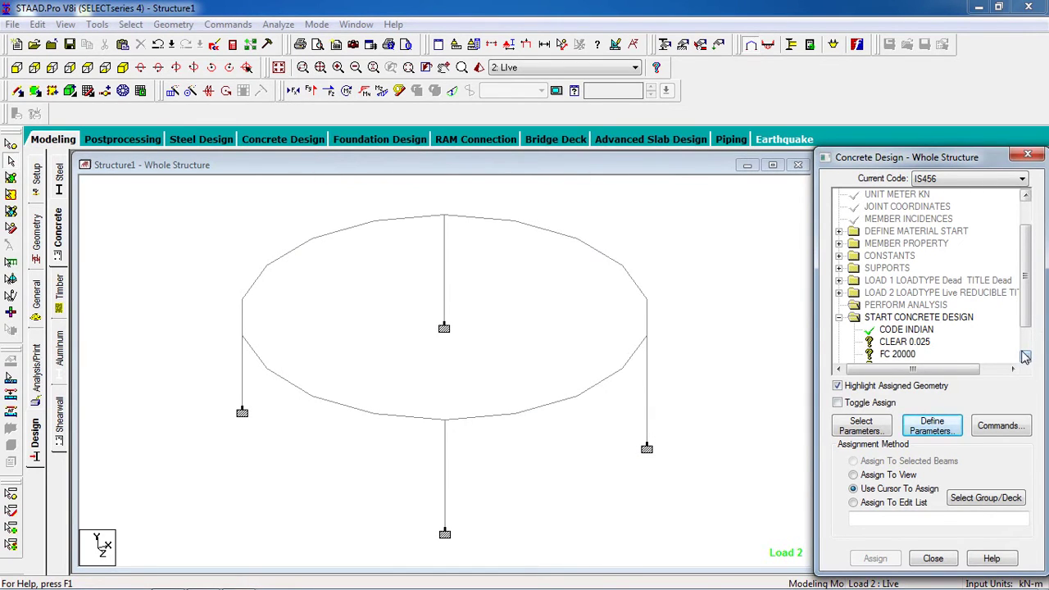
- Assign the CLEAR 0.025 parameter to the whole structure using Assign To View
{"action": "scroll", "coordinate": [1025, 348], "scroll_direction": "down", "scroll_amount": 1}
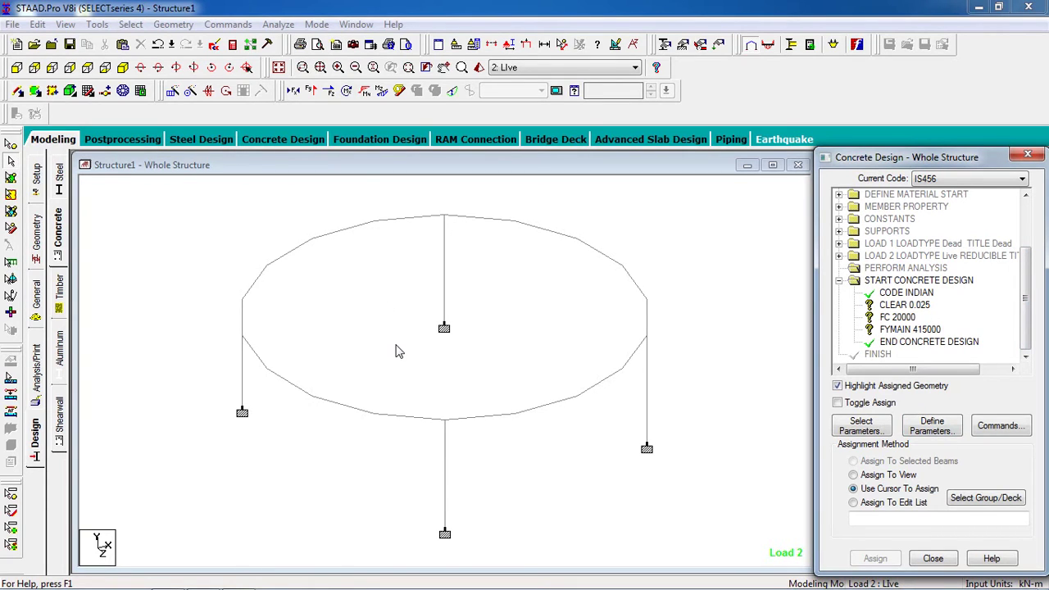
{"action": "left_click", "coordinate": [906, 305]}
{"action": "left_click", "coordinate": [892, 475]}
{"action": "left_click", "coordinate": [874, 558]}
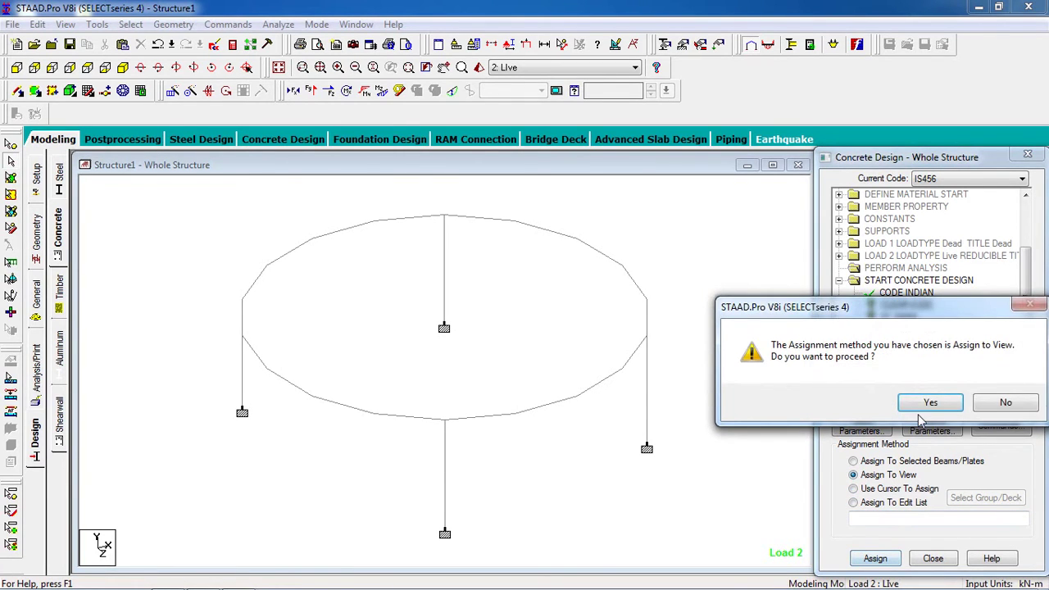
{"action": "left_click", "coordinate": [928, 405]}
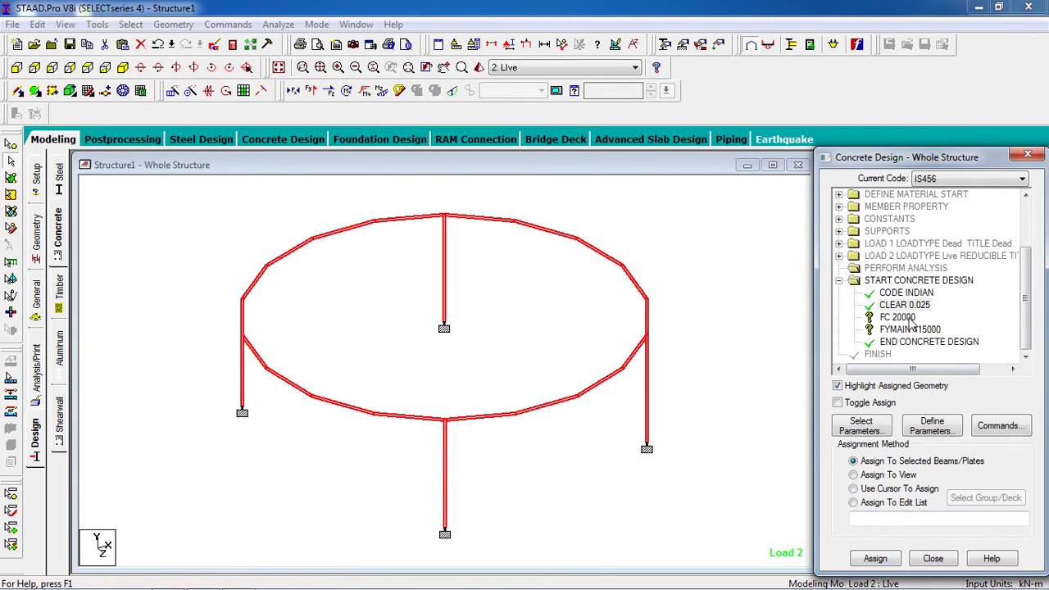
- Assign the FC 20000 parameter to all members using Assign To View
{"action": "left_click", "coordinate": [902, 319]}
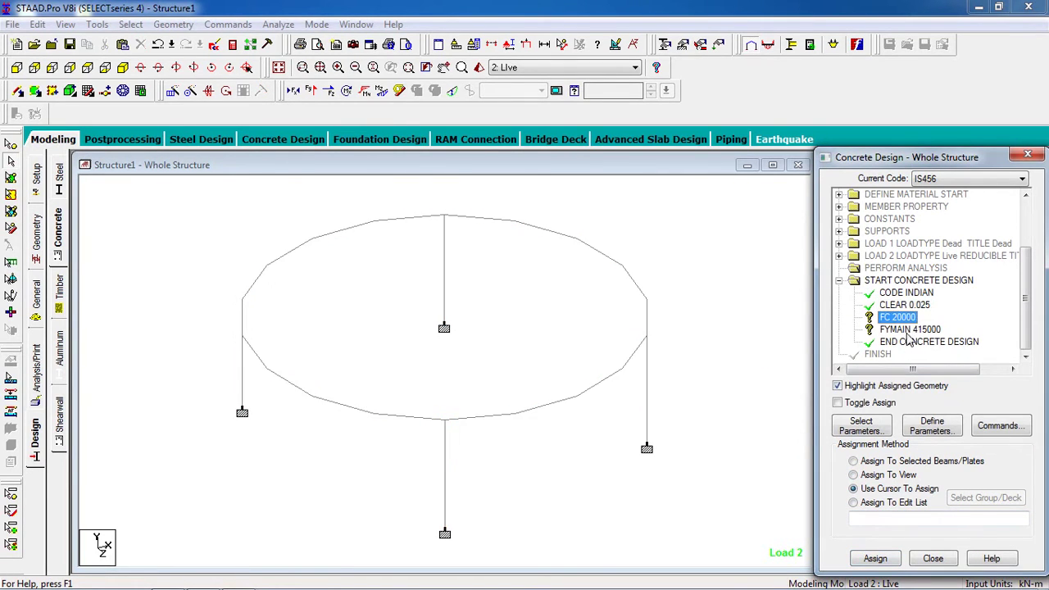
{"action": "left_click", "coordinate": [885, 476]}
{"action": "left_click", "coordinate": [875, 559]}
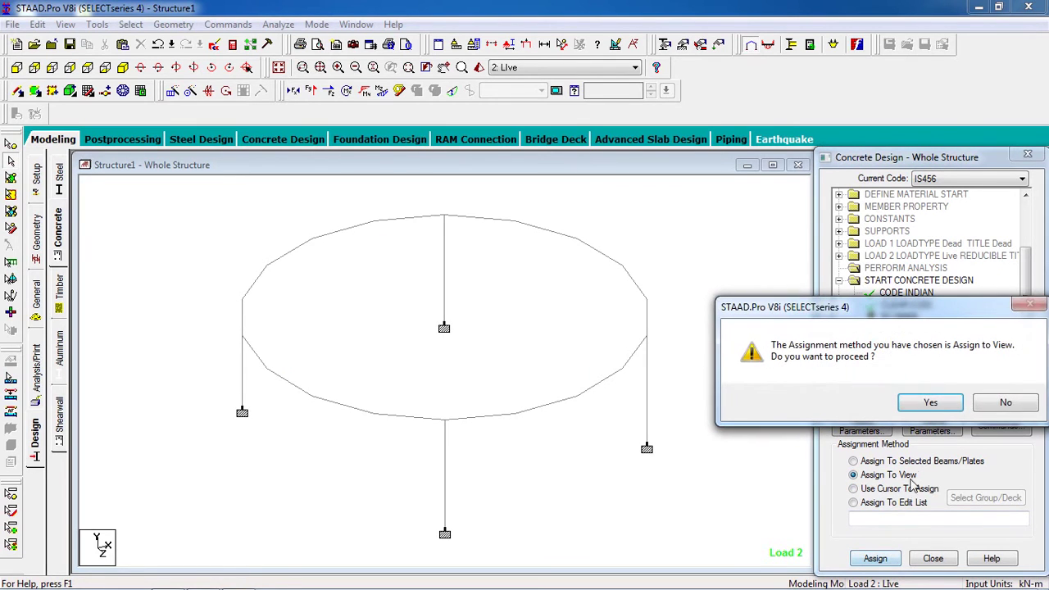
{"action": "left_click", "coordinate": [931, 405]}
- Assign the FYMAIN 415000 parameter to every member using Assign To View
{"action": "left_click", "coordinate": [912, 331]}
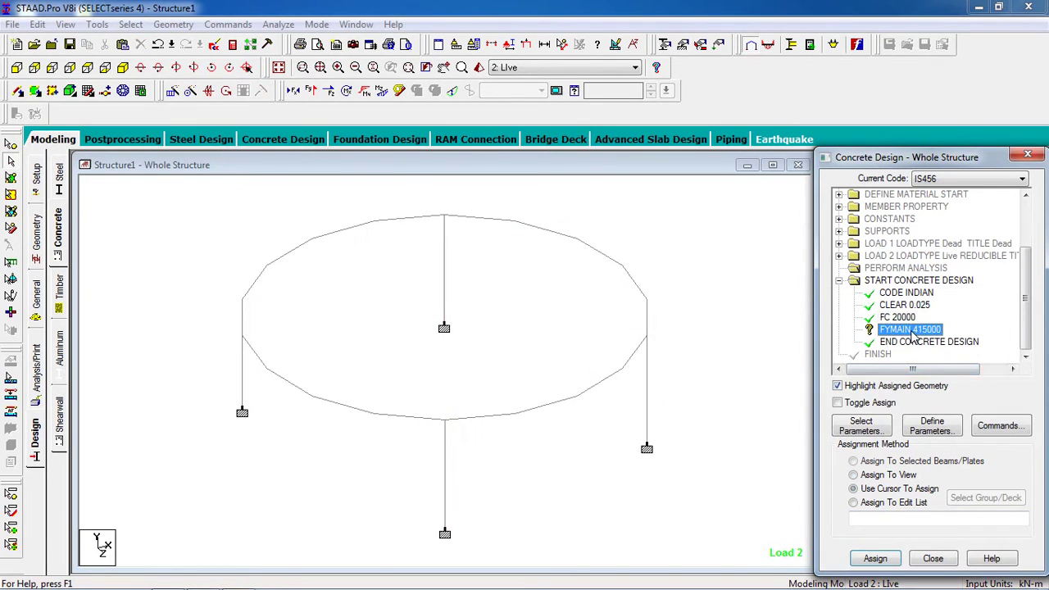
{"action": "left_click", "coordinate": [877, 477]}
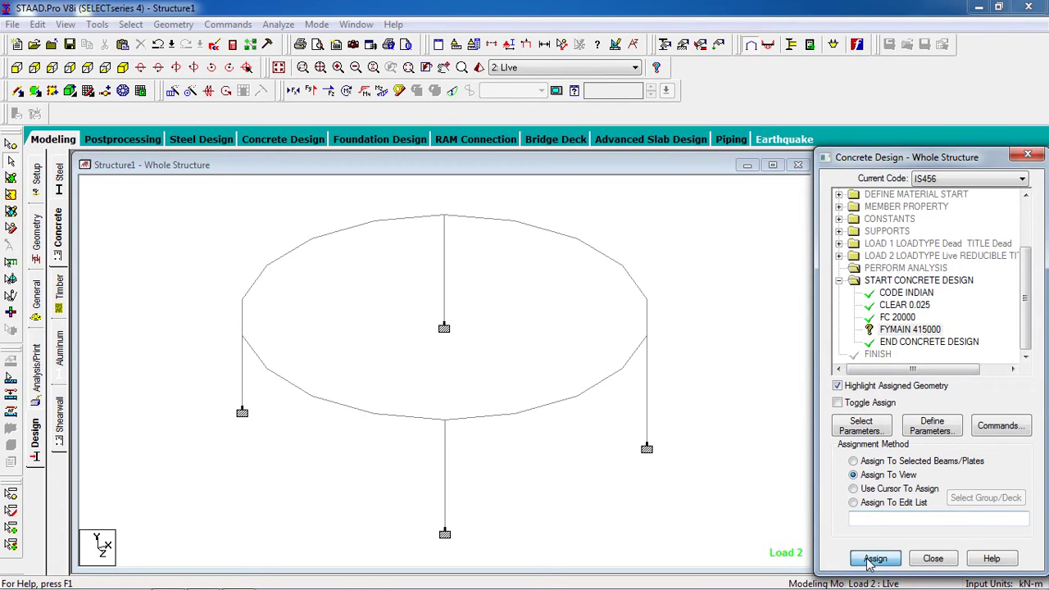
{"action": "left_click", "coordinate": [874, 559]}
{"action": "left_click", "coordinate": [932, 405]}
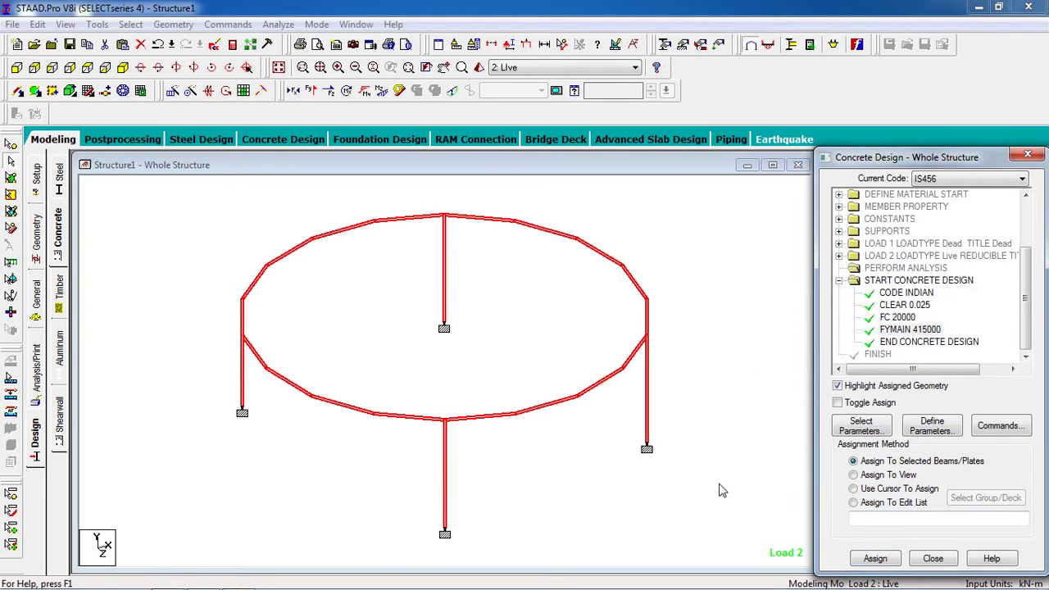
- Add the DESIGN BEAM and DESIGN COLUMN commands to the concrete design
{"action": "left_click", "coordinate": [999, 427]}
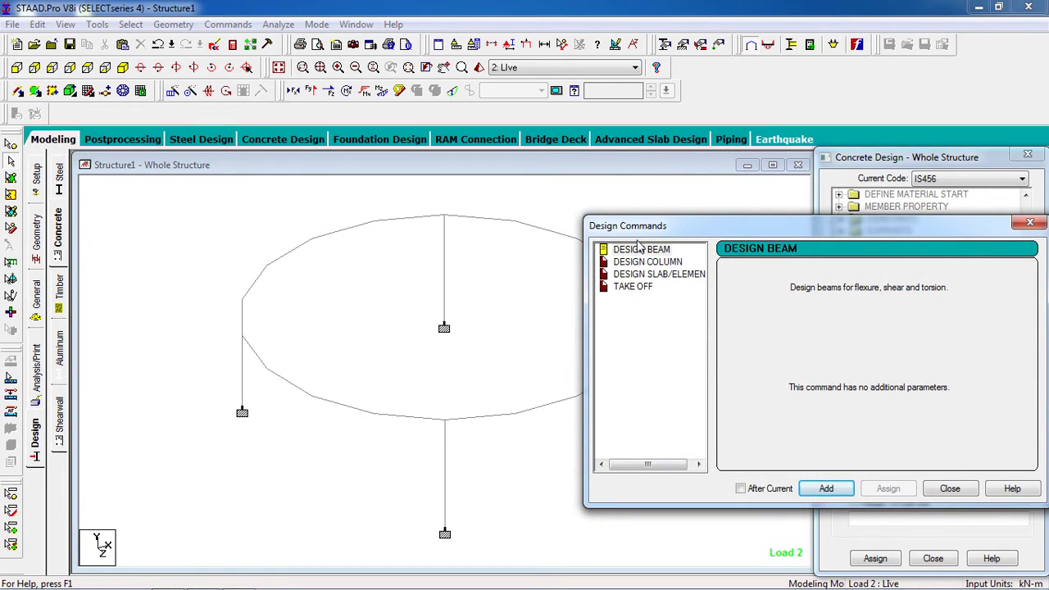
{"action": "left_click_drag", "start_coordinate": [666, 227], "coordinate": [472, 167]}
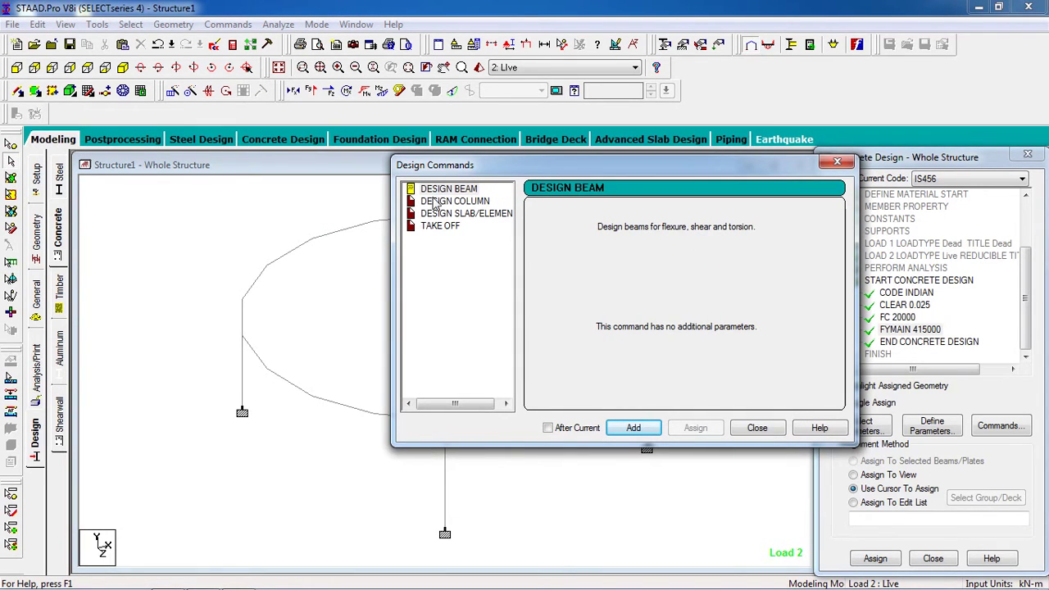
{"action": "left_click", "coordinate": [444, 189]}
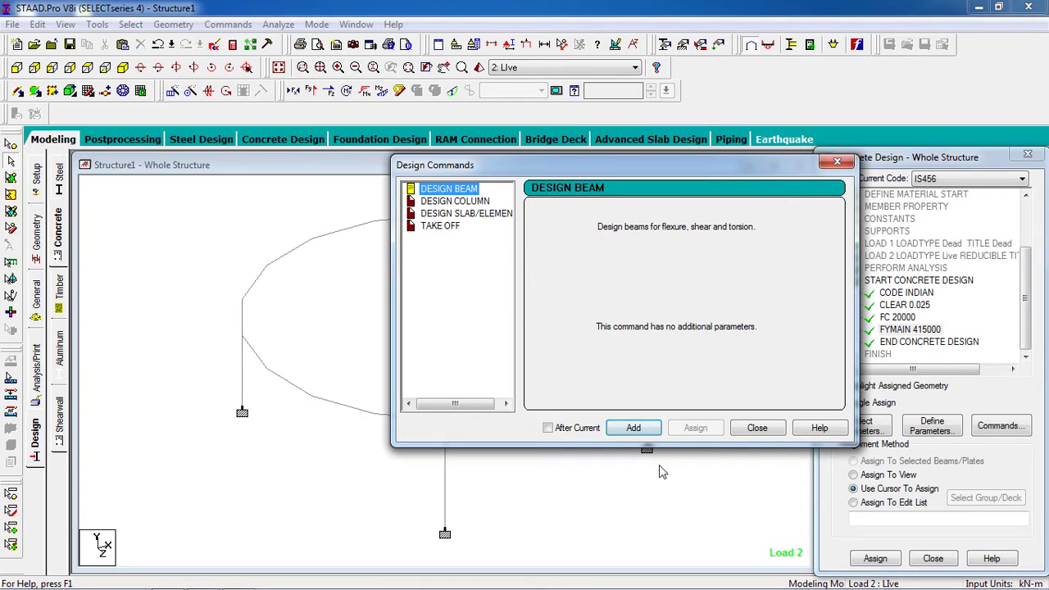
{"action": "left_click", "coordinate": [634, 427]}
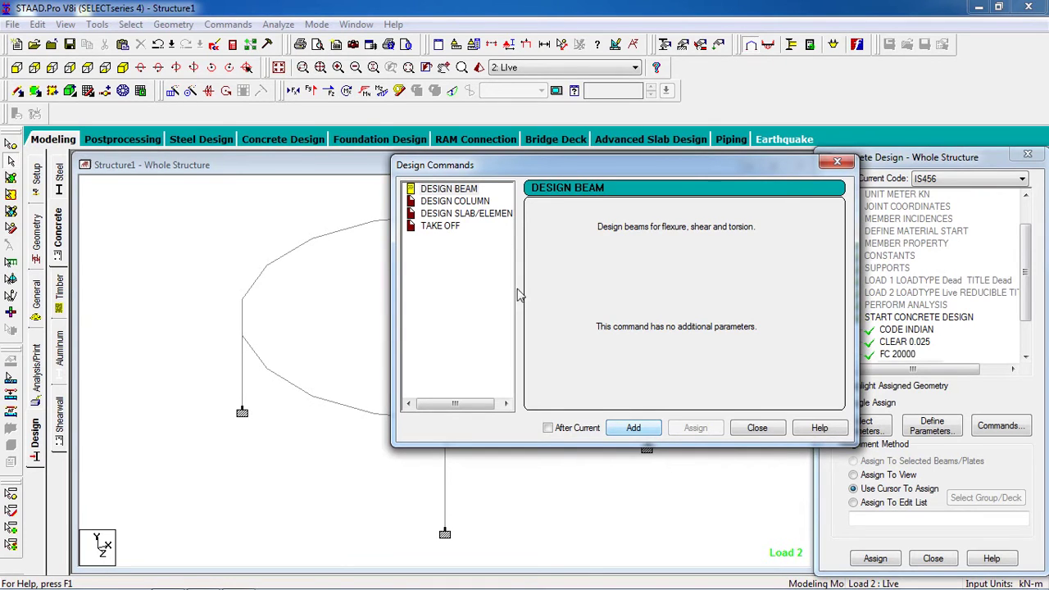
{"action": "left_click", "coordinate": [433, 204]}
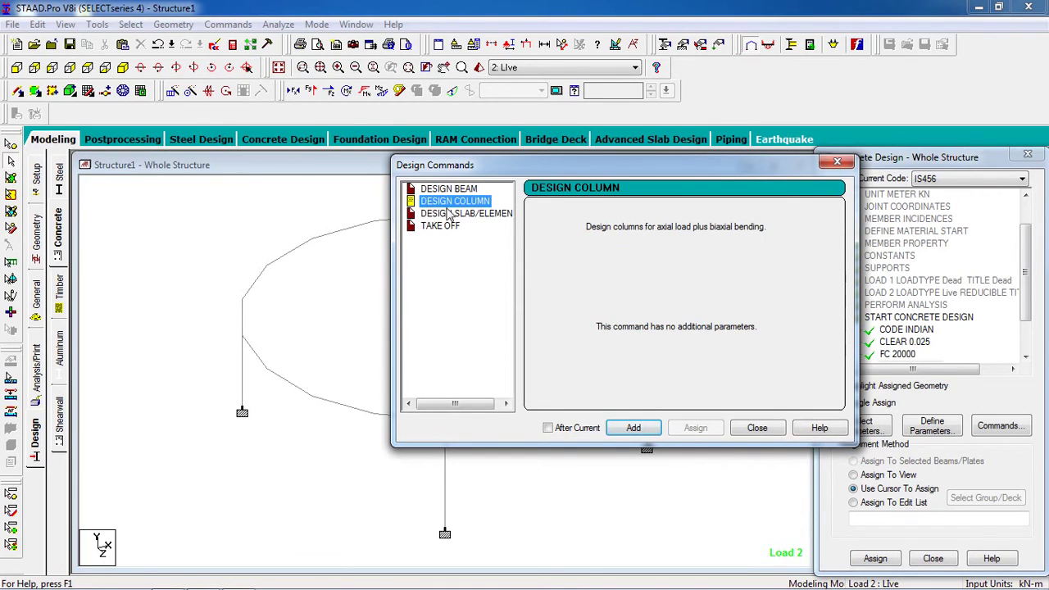
{"action": "left_click", "coordinate": [634, 428]}
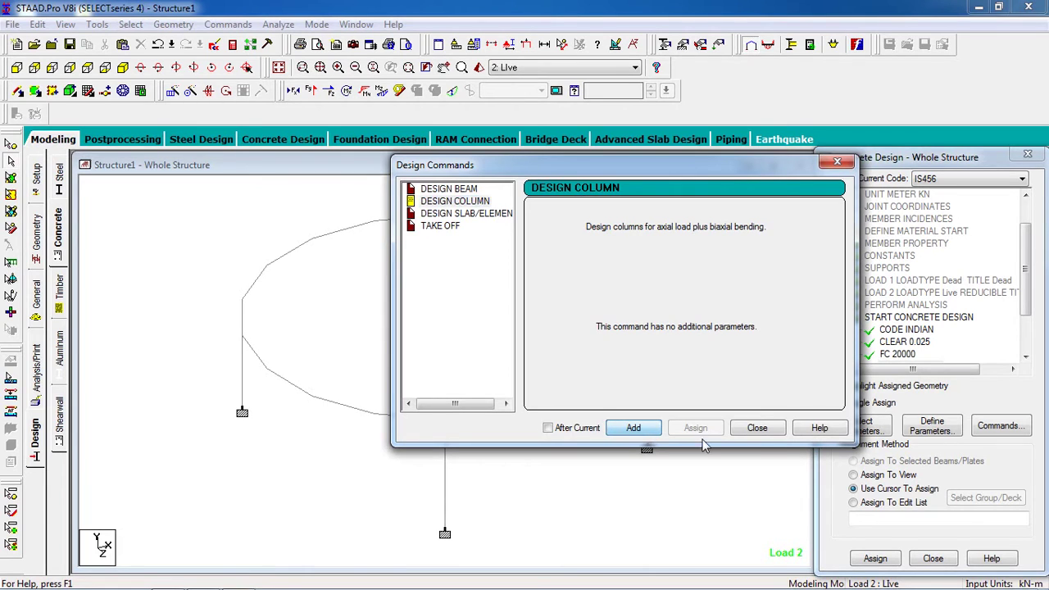
{"action": "left_click", "coordinate": [783, 429]}
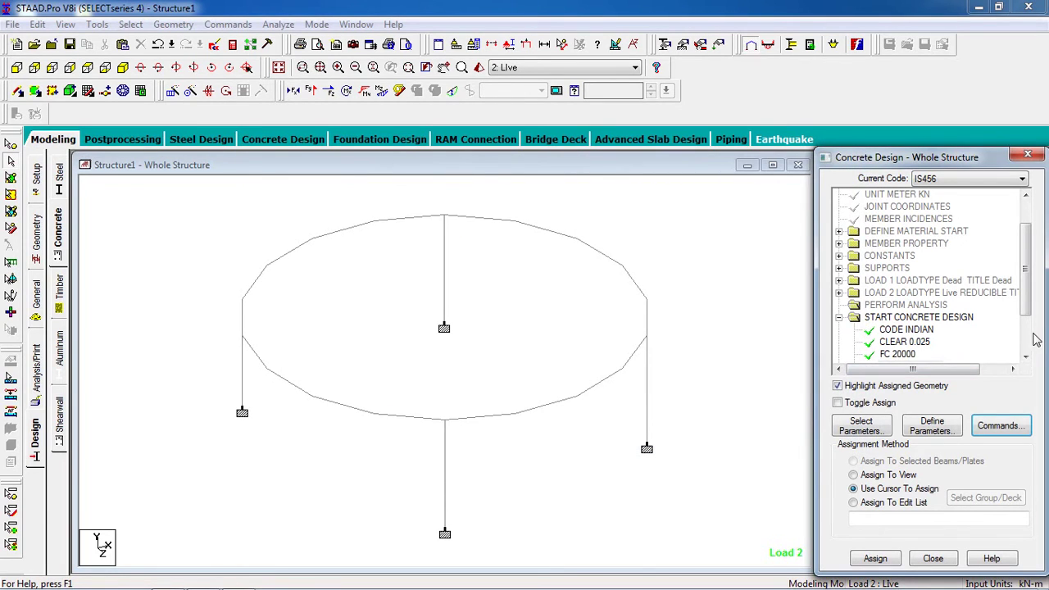
- Assign the DESIGN BEAM command to the 18 members of the circular ring only, leaving out the four columns
{"action": "scroll", "coordinate": [1032, 338], "scroll_direction": "down", "scroll_amount": 2}
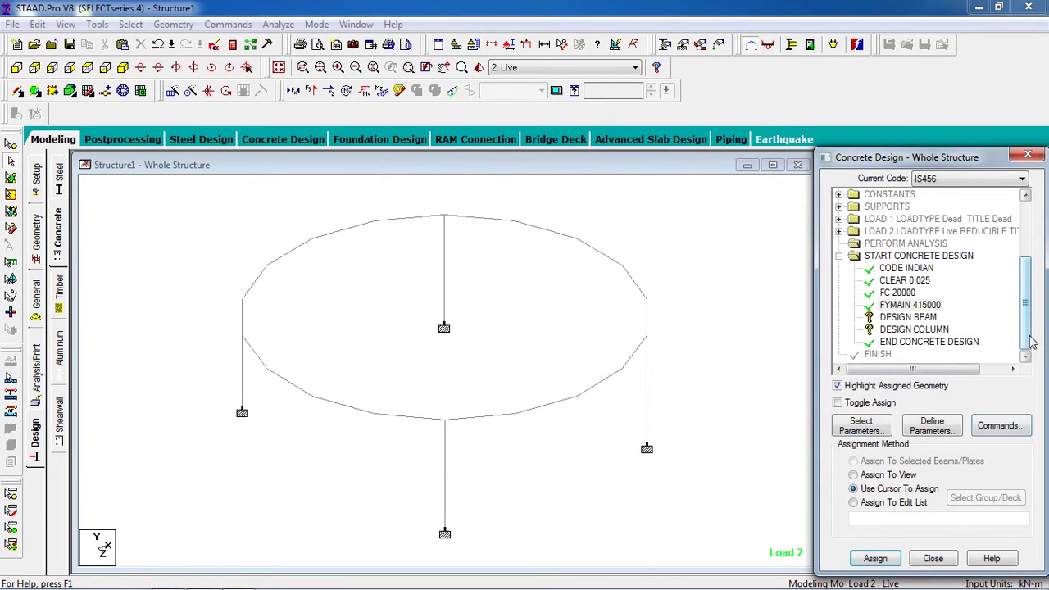
{"action": "left_click", "coordinate": [912, 318]}
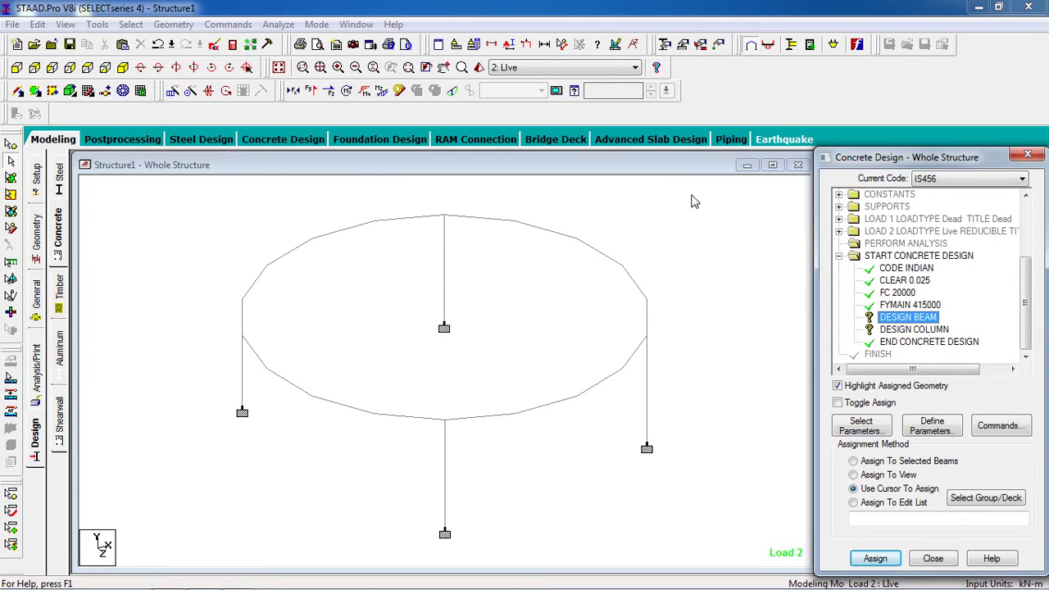
{"action": "left_click_drag", "start_coordinate": [716, 211], "coordinate": [198, 434]}
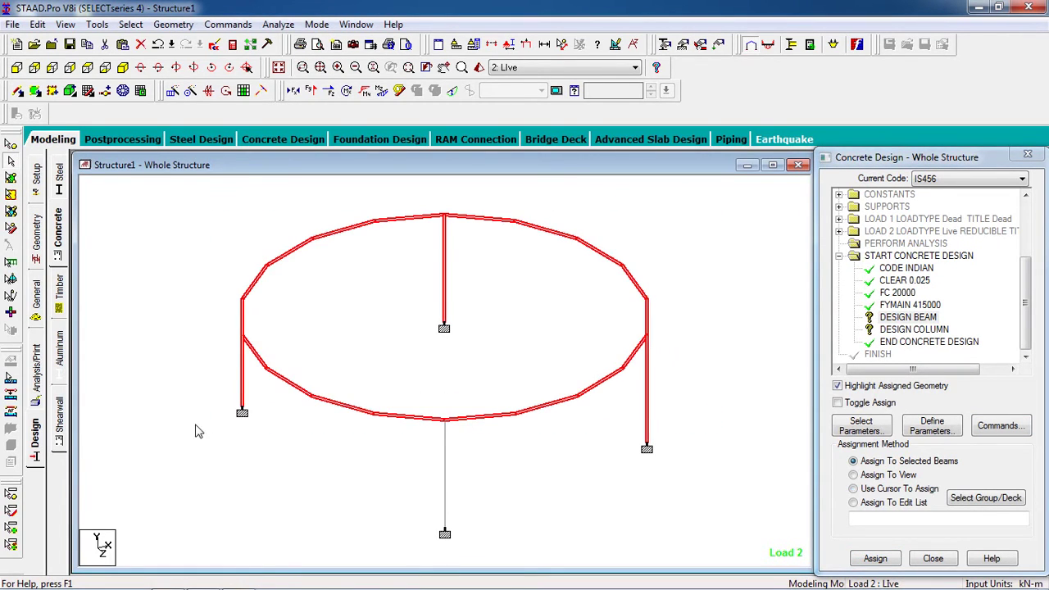
{"action": "left_click", "coordinate": [242, 376], "text": "ctrl"}
{"action": "left_click", "coordinate": [445, 295], "text": "ctrl"}
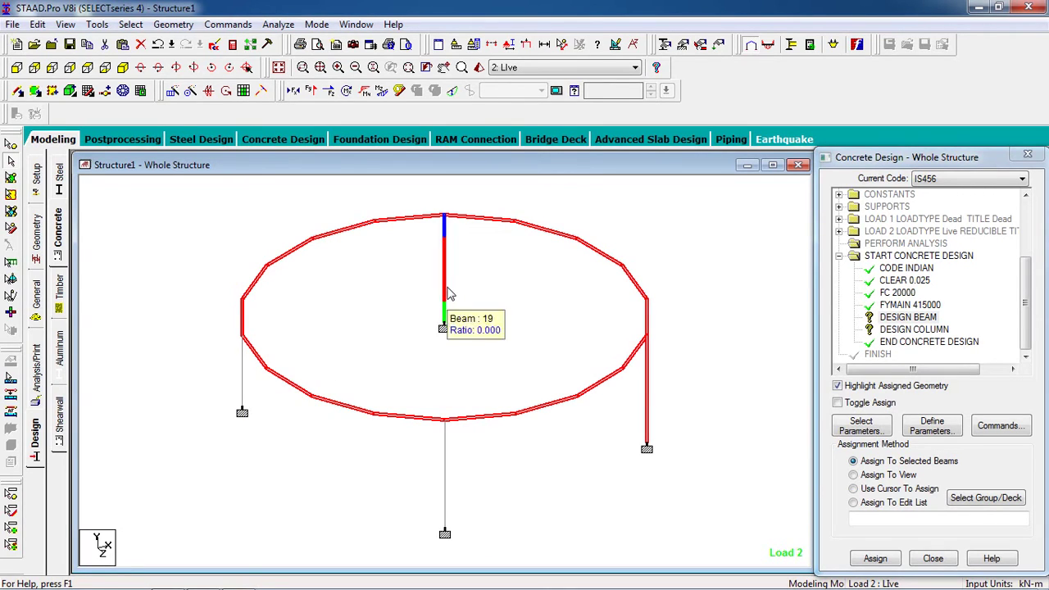
{"action": "left_click", "coordinate": [647, 422], "text": "ctrl"}
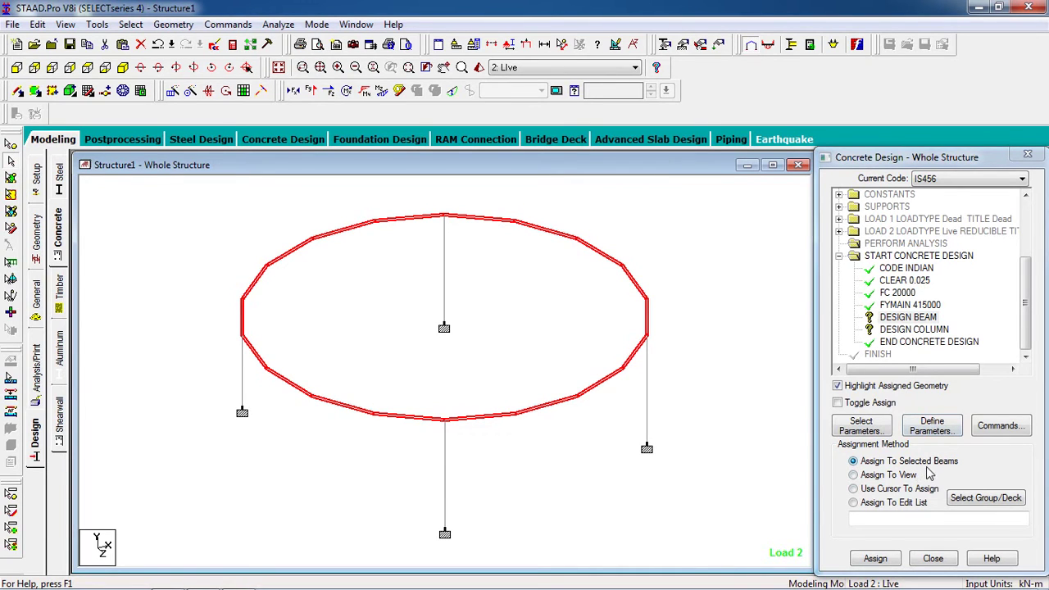
{"action": "left_click", "coordinate": [875, 559]}
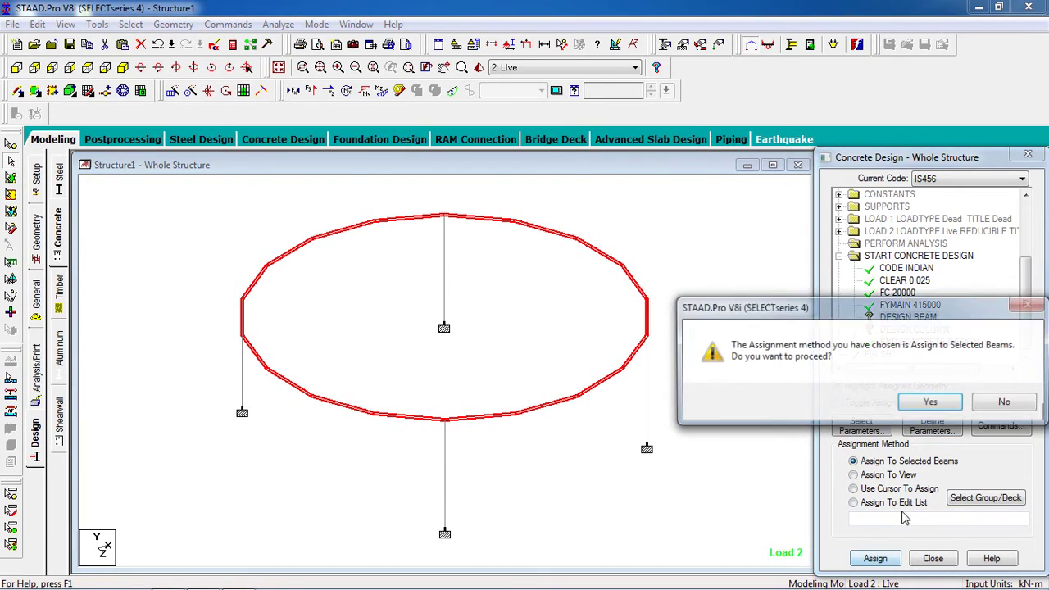
{"action": "left_click", "coordinate": [930, 404]}
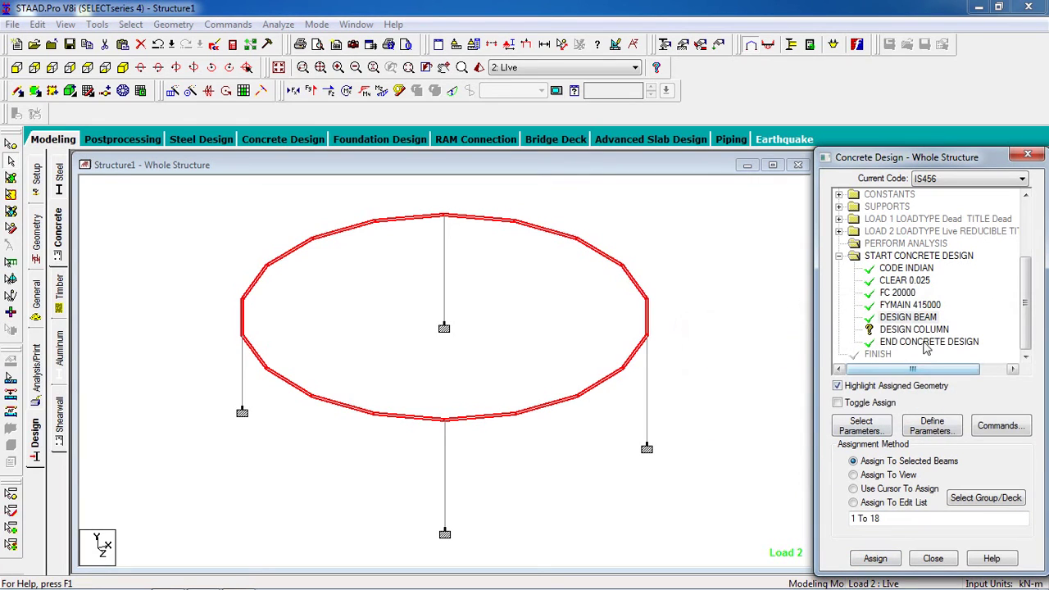
- Assign the DESIGN COLUMN command to the four columns, then clear the member selection
{"action": "left_click", "coordinate": [902, 330]}
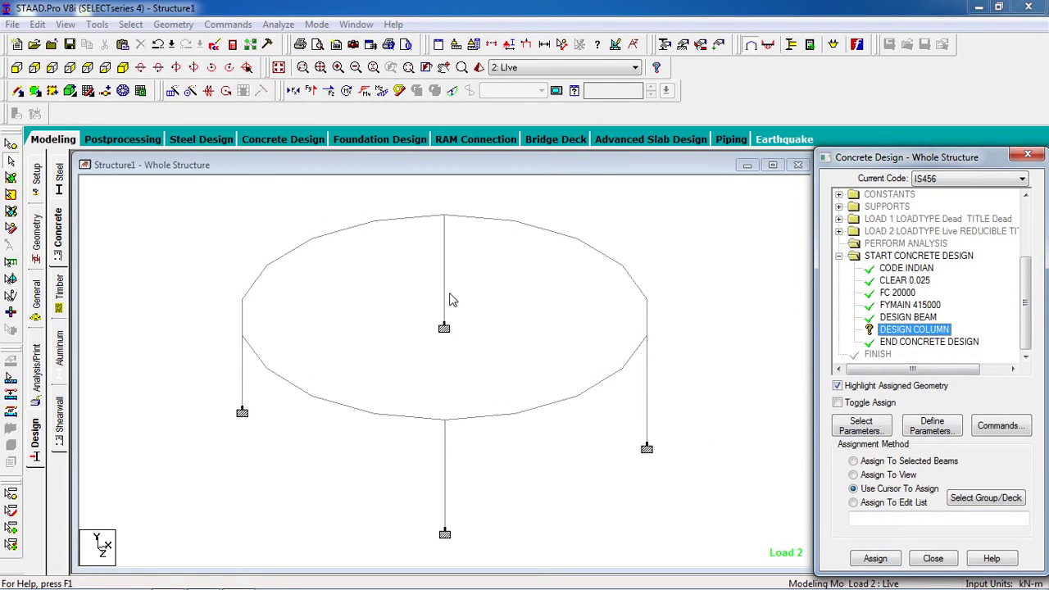
{"action": "left_click", "coordinate": [445, 296]}
{"action": "left_click", "coordinate": [648, 414]}
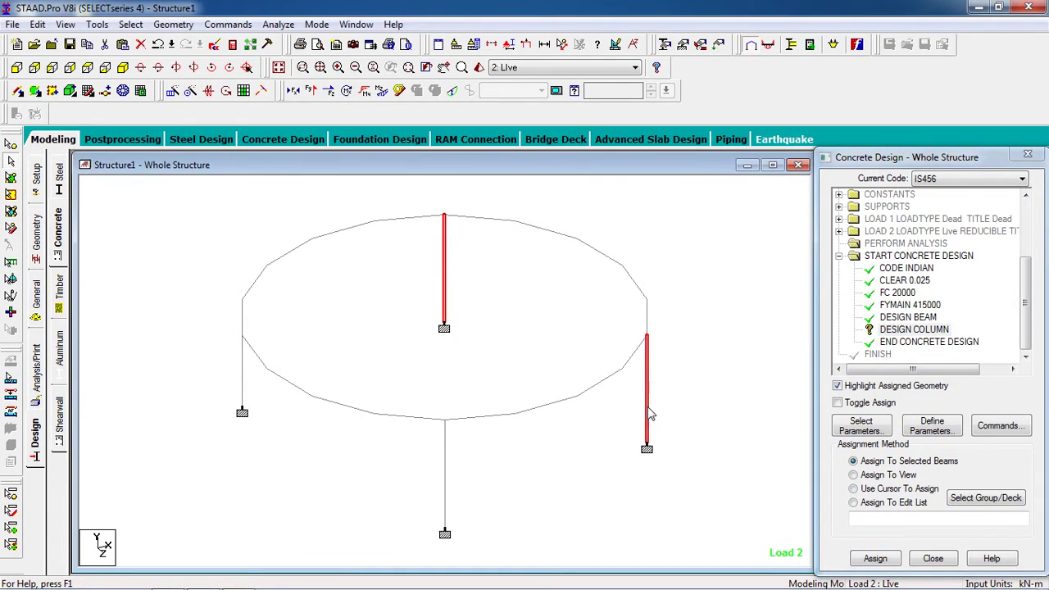
{"action": "left_click", "coordinate": [444, 449]}
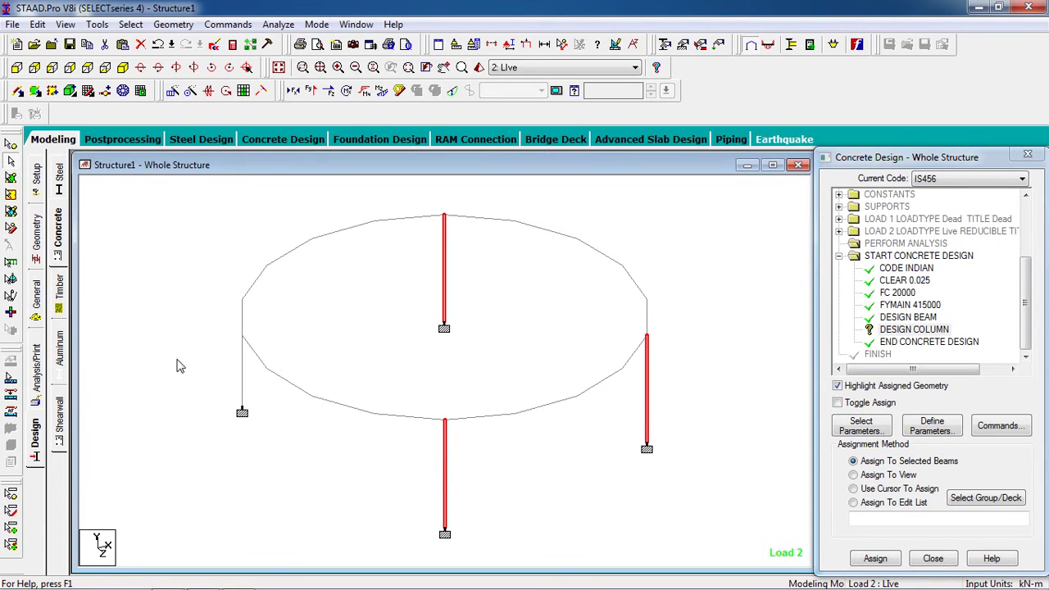
{"action": "left_click", "coordinate": [243, 381]}
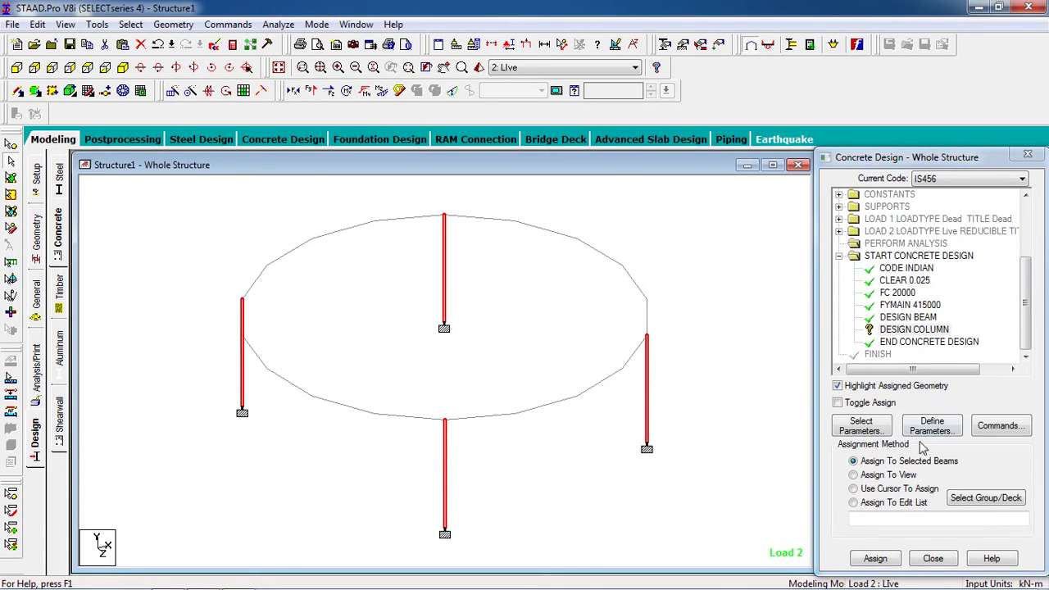
{"action": "left_click", "coordinate": [874, 558]}
{"action": "left_click", "coordinate": [867, 402]}
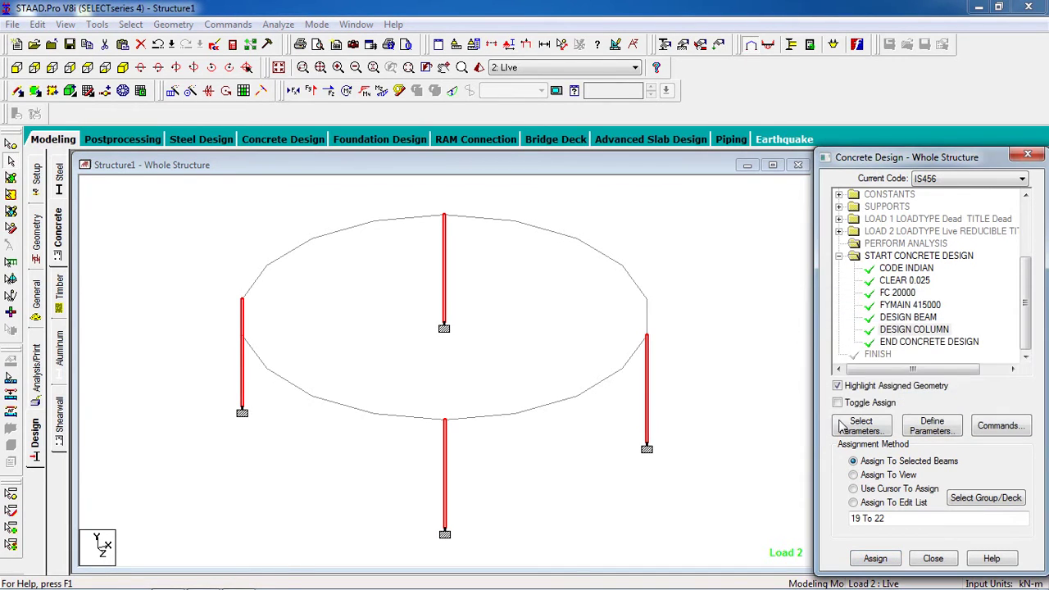
{"action": "left_click", "coordinate": [721, 439]}
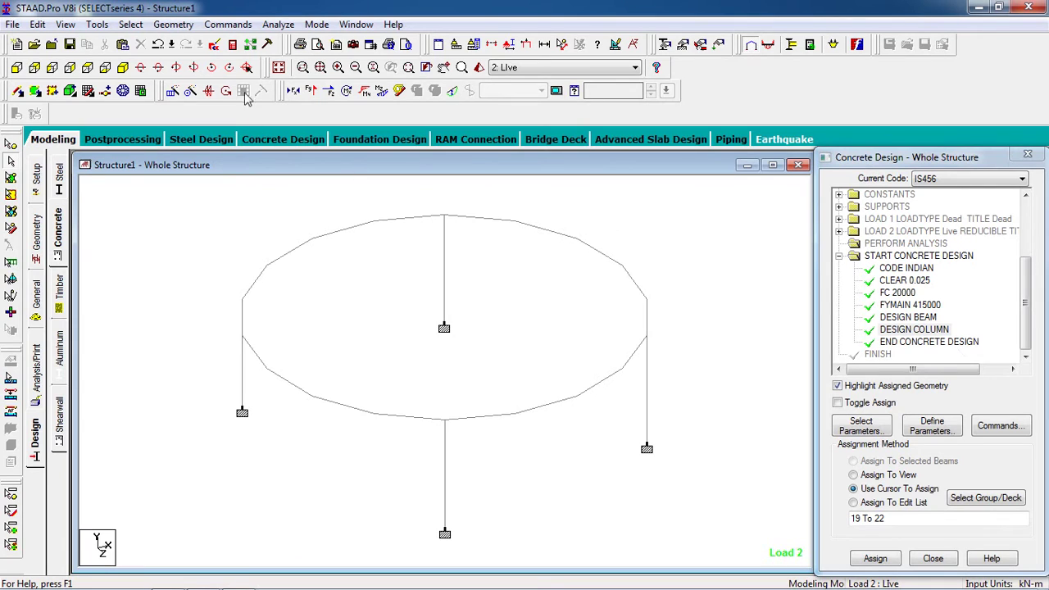
- Add a Perform Analysis command with the No Print option following the concrete design commands
{"action": "left_click", "coordinate": [228, 25]}
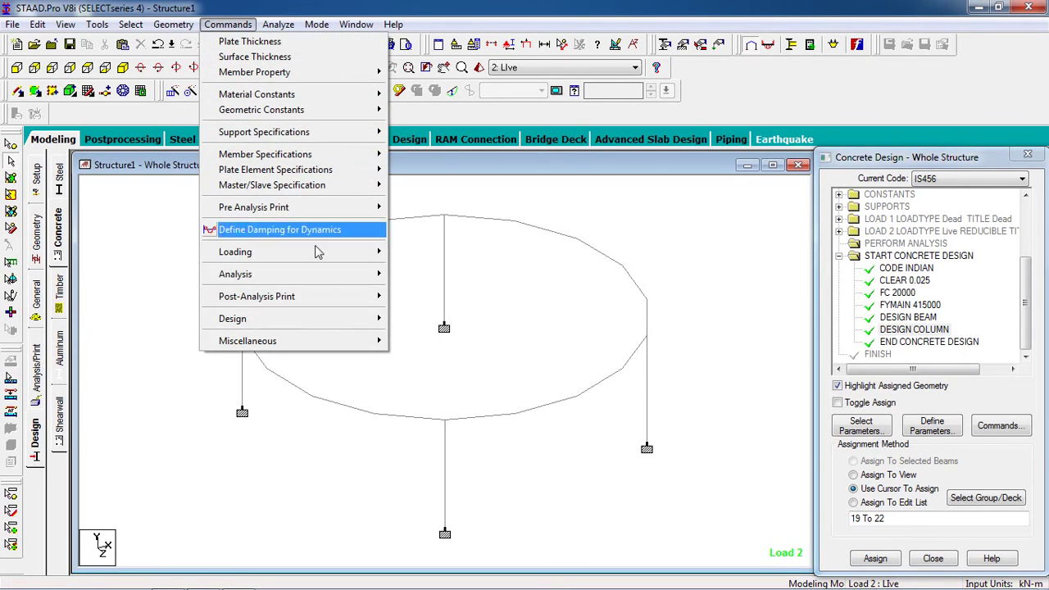
{"action": "mouse_move", "coordinate": [337, 283]}
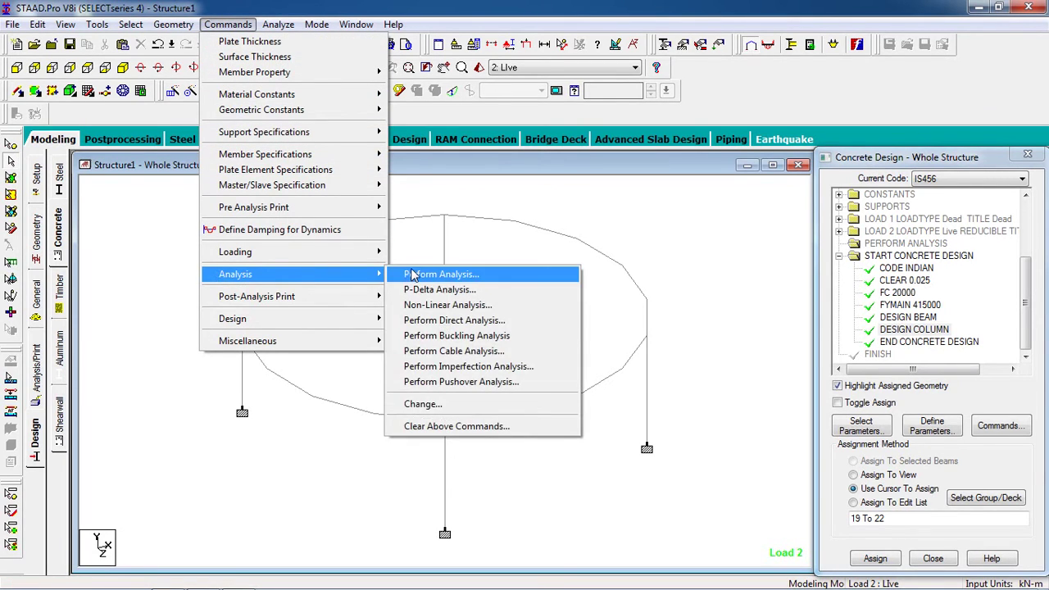
{"action": "left_click", "coordinate": [412, 275]}
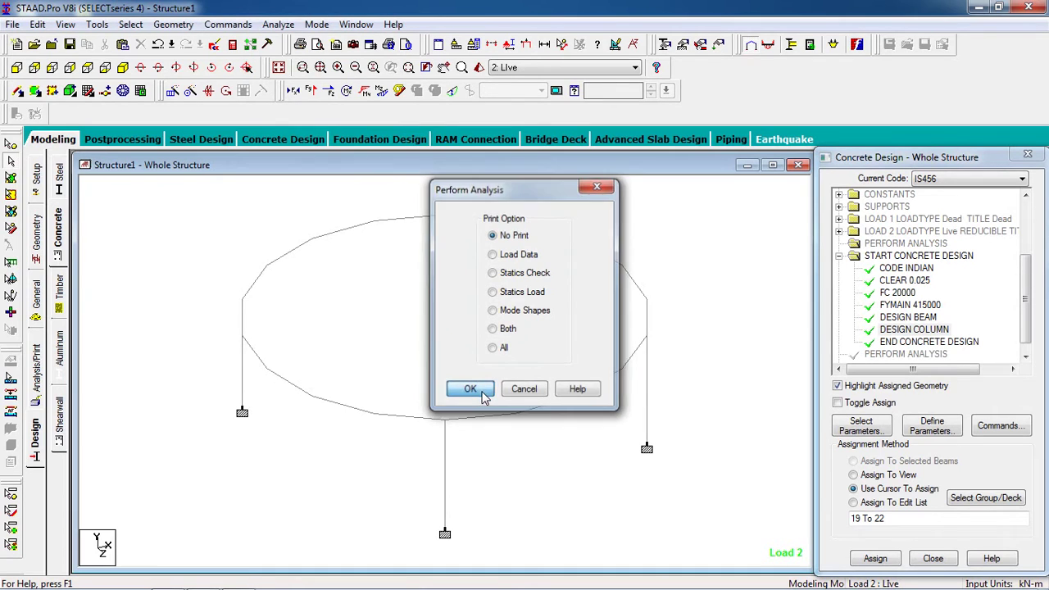
{"action": "left_click", "coordinate": [471, 388]}
- Run the analysis and design, saving the modified structure under its current name
{"action": "left_click", "coordinate": [279, 24]}
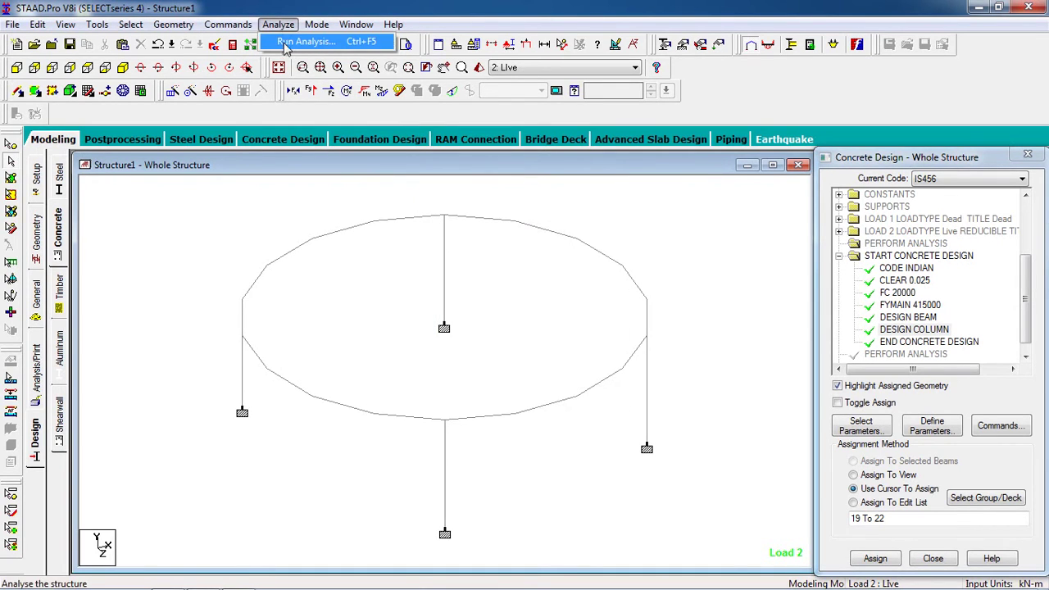
{"action": "left_click", "coordinate": [285, 46]}
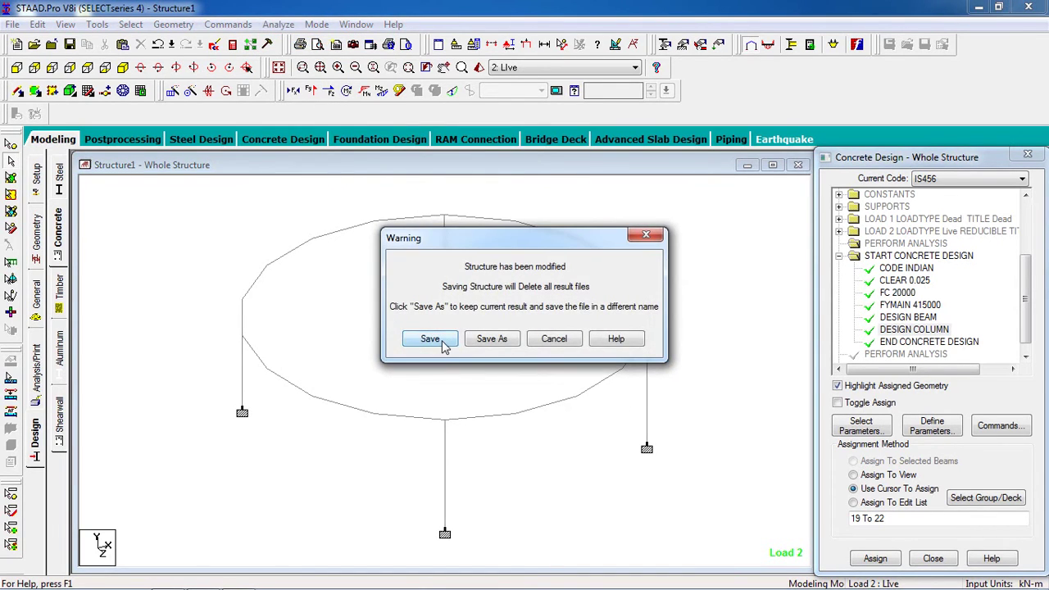
{"action": "left_click", "coordinate": [431, 339]}
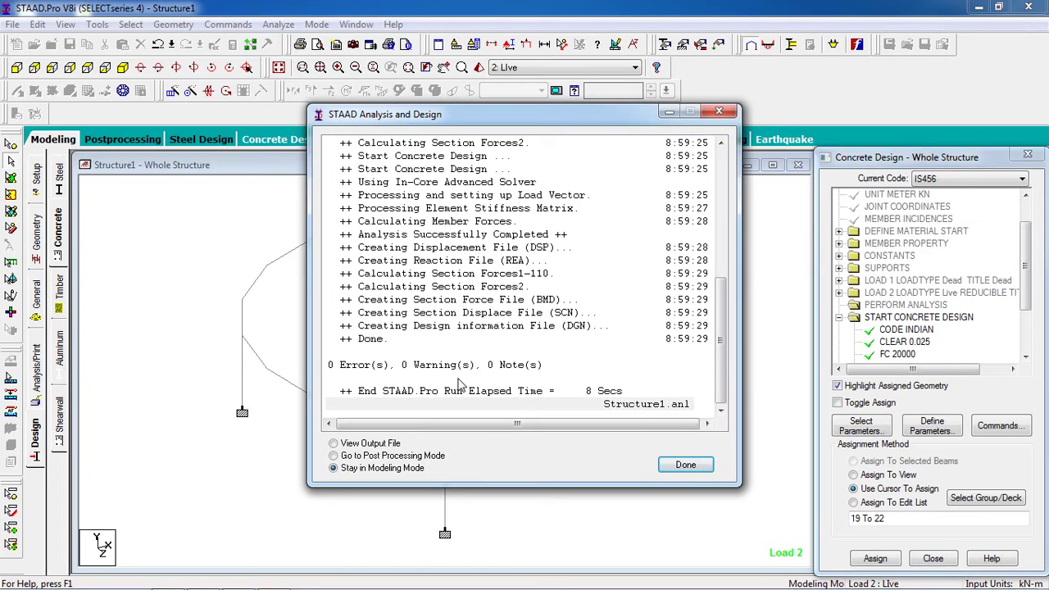
- View the output file and examine the reinforcement summaries of the ring beams in its CONCRETE DESIGN results
{"action": "left_click", "coordinate": [385, 447]}
{"action": "left_click", "coordinate": [685, 469]}
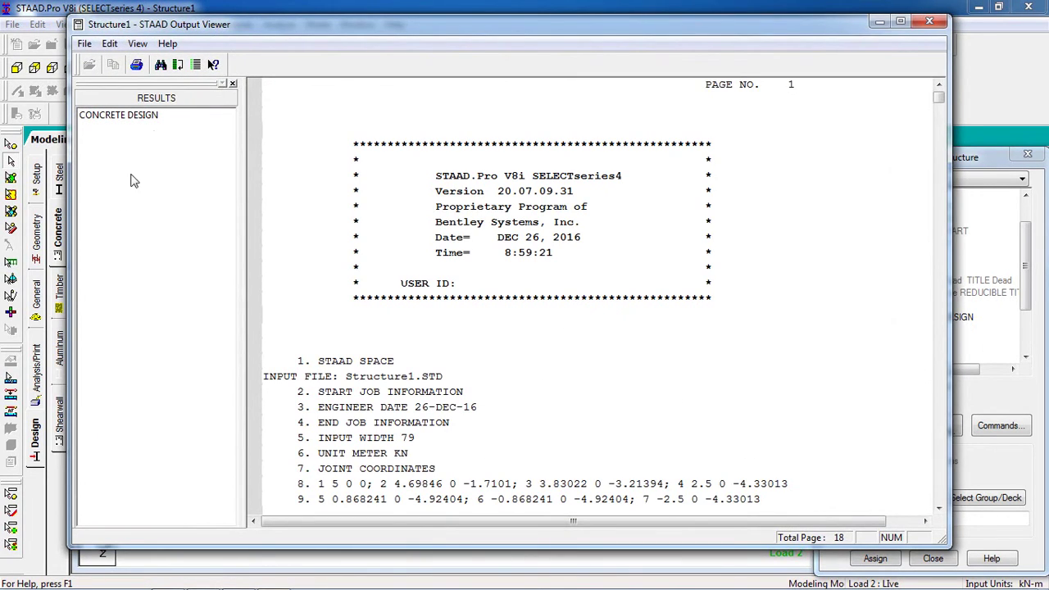
{"action": "left_click", "coordinate": [162, 117]}
{"action": "left_click", "coordinate": [676, 392]}
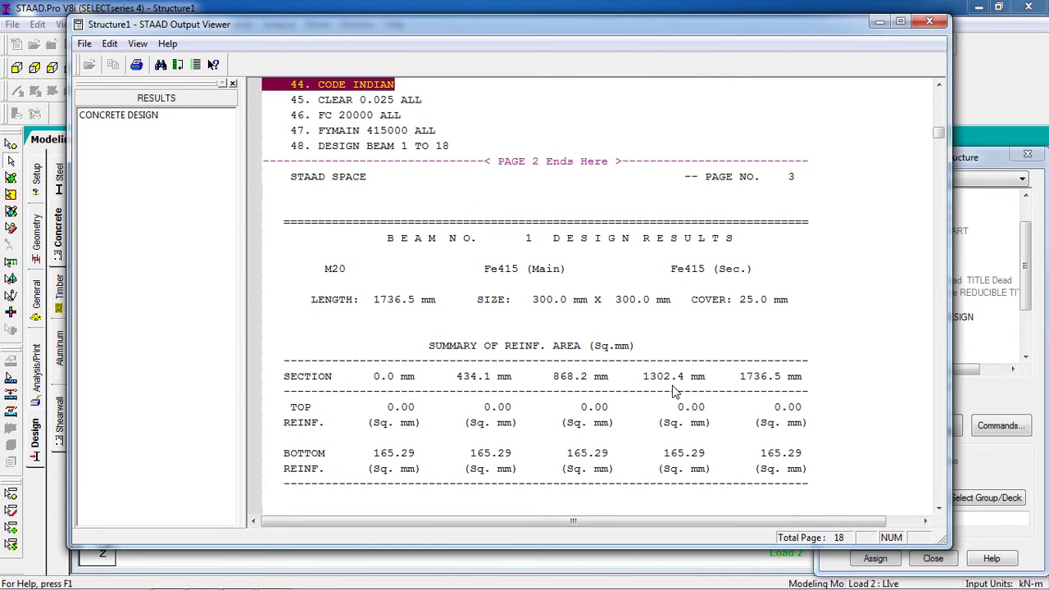
{"action": "scroll", "coordinate": [674, 394], "scroll_direction": "down", "scroll_amount": 3}
{"action": "scroll", "coordinate": [674, 392], "scroll_direction": "down", "scroll_amount": 20}
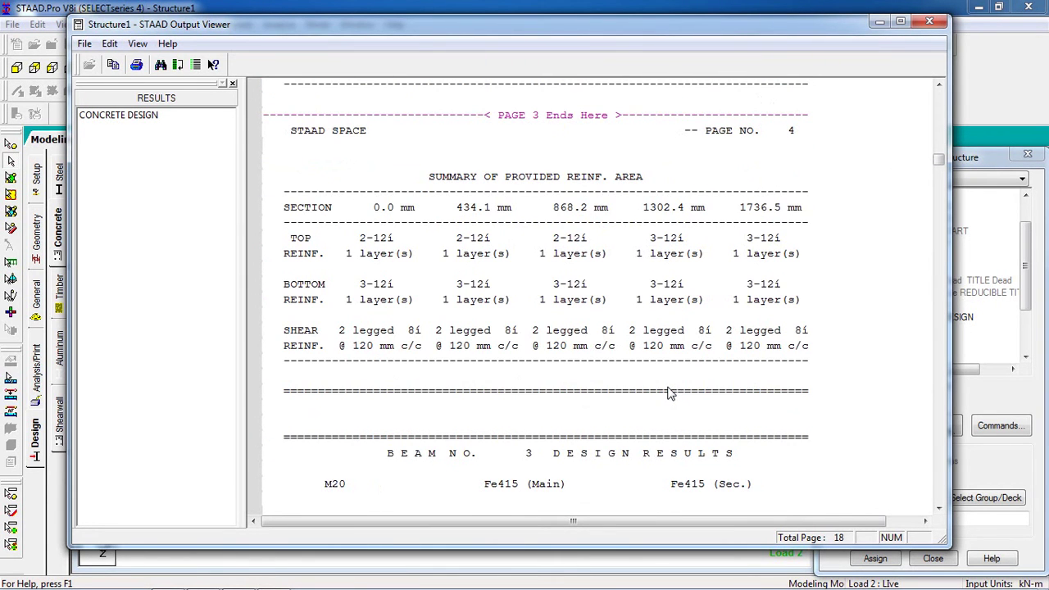
{"action": "scroll", "coordinate": [668, 394], "scroll_direction": "down", "scroll_amount": 12}
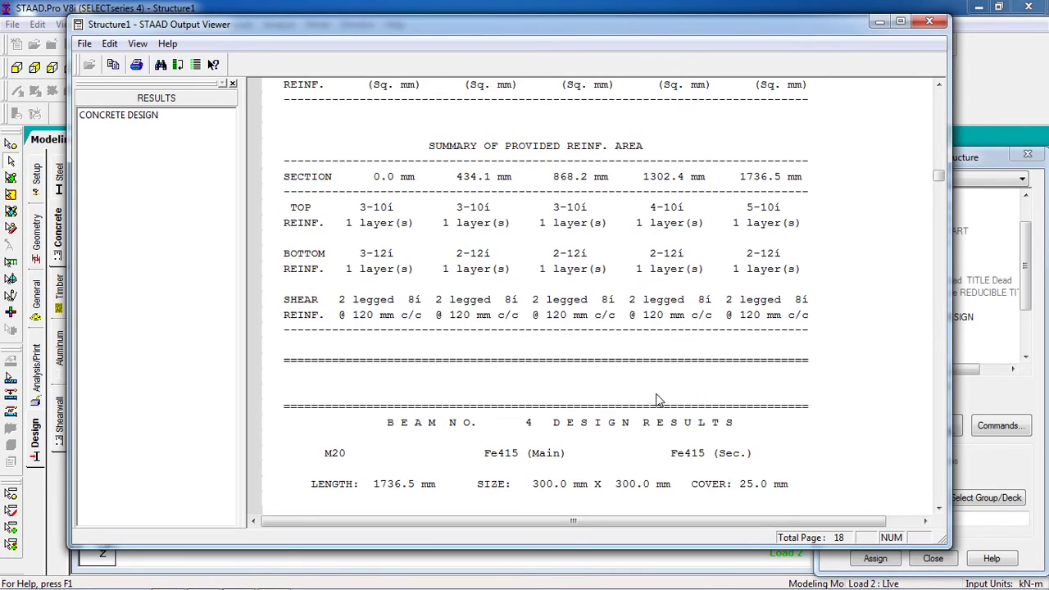
{"action": "scroll", "coordinate": [658, 399], "scroll_direction": "down", "scroll_amount": 12}
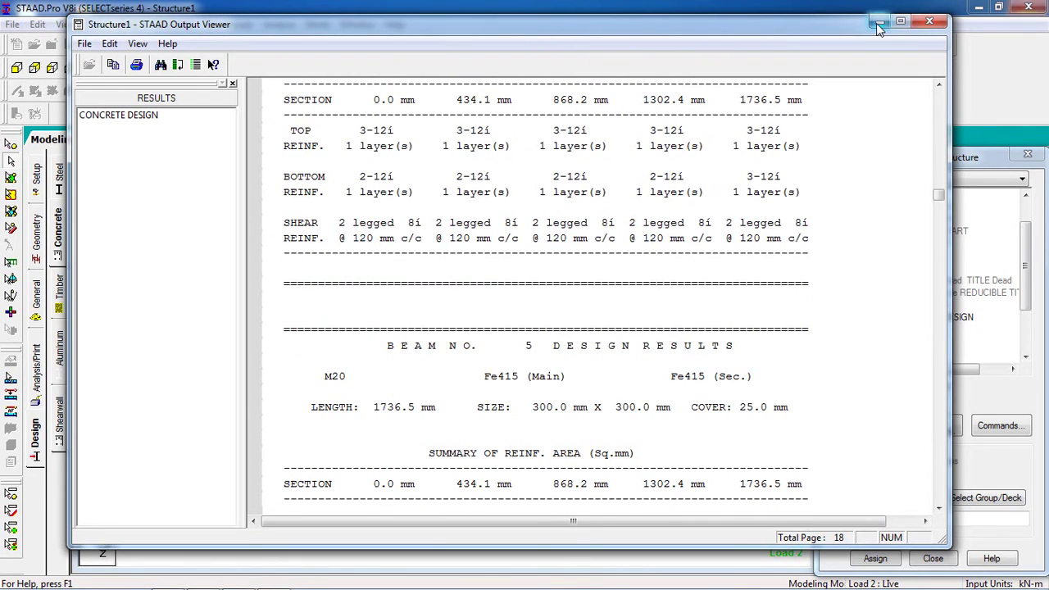
{"action": "left_click", "coordinate": [878, 23]}
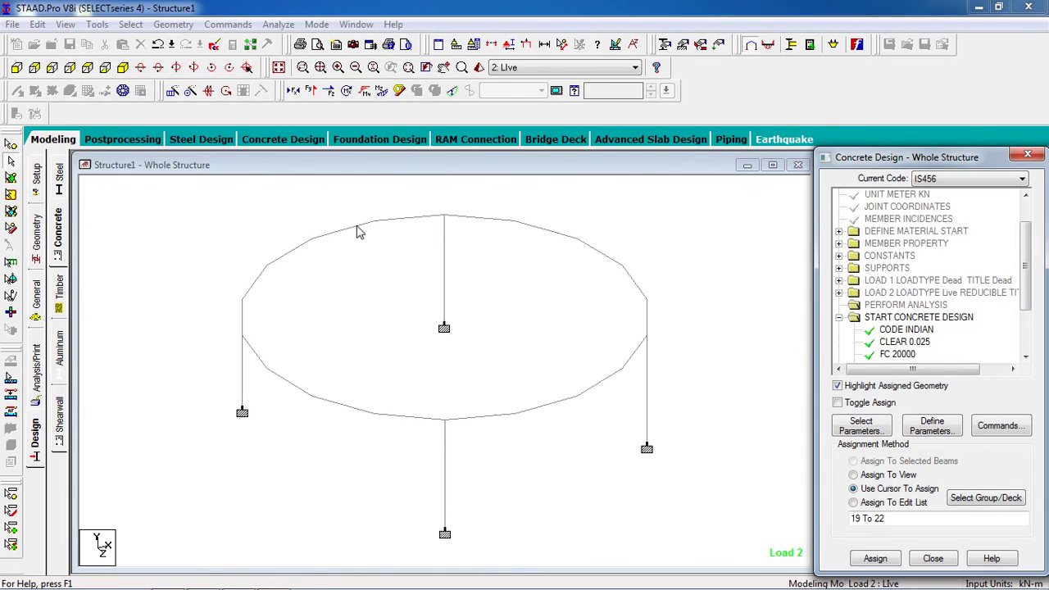
- Examine the concrete design, deflection and shear bending results of ring beam 5
{"action": "double_click", "coordinate": [361, 223]}
{"action": "left_click", "coordinate": [599, 153]}
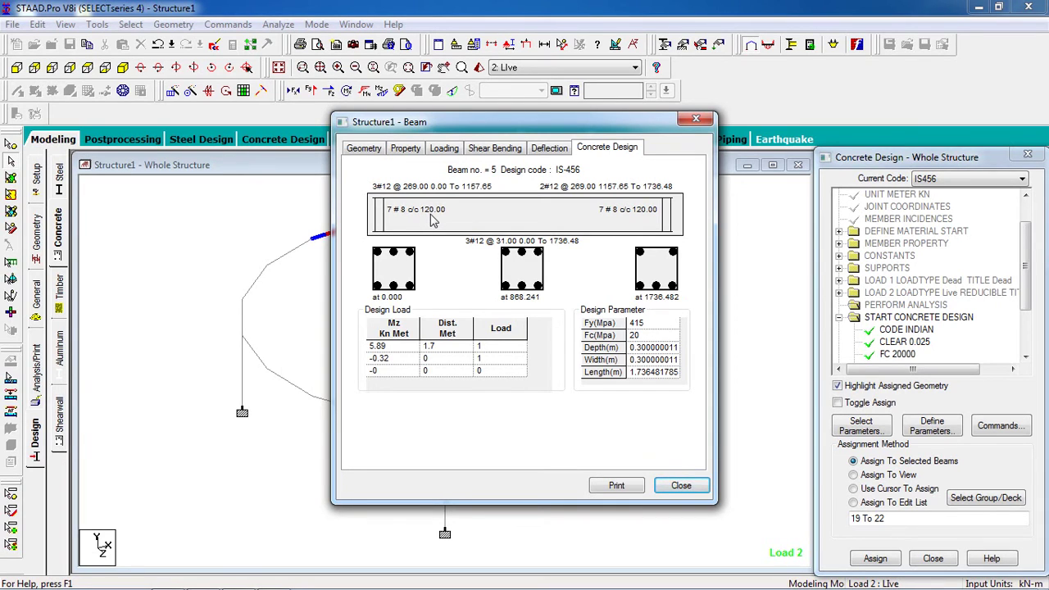
{"action": "left_click", "coordinate": [547, 155]}
{"action": "left_click", "coordinate": [512, 154]}
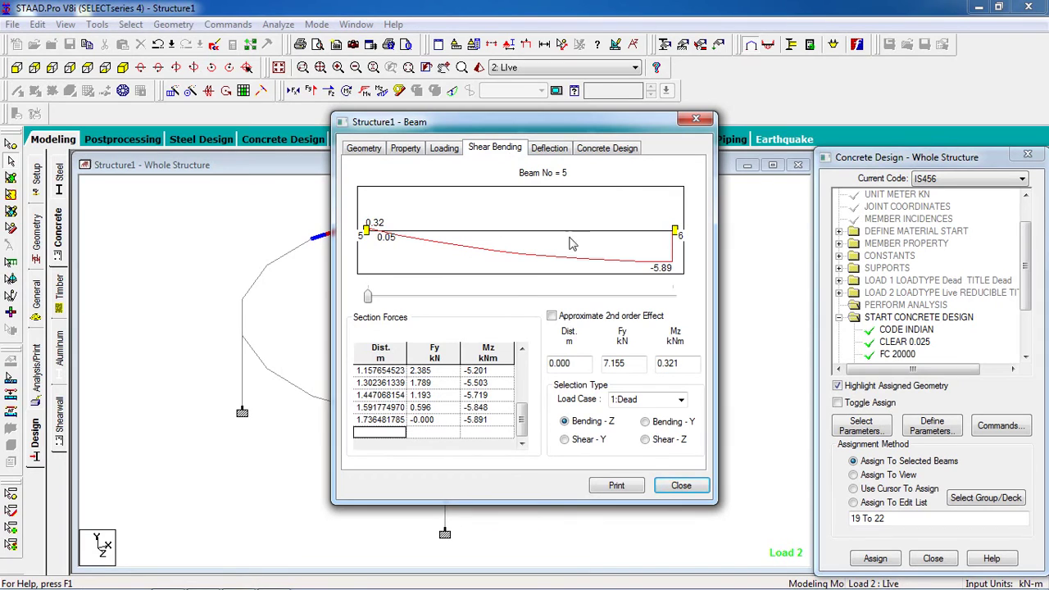
{"action": "left_click", "coordinate": [691, 490]}
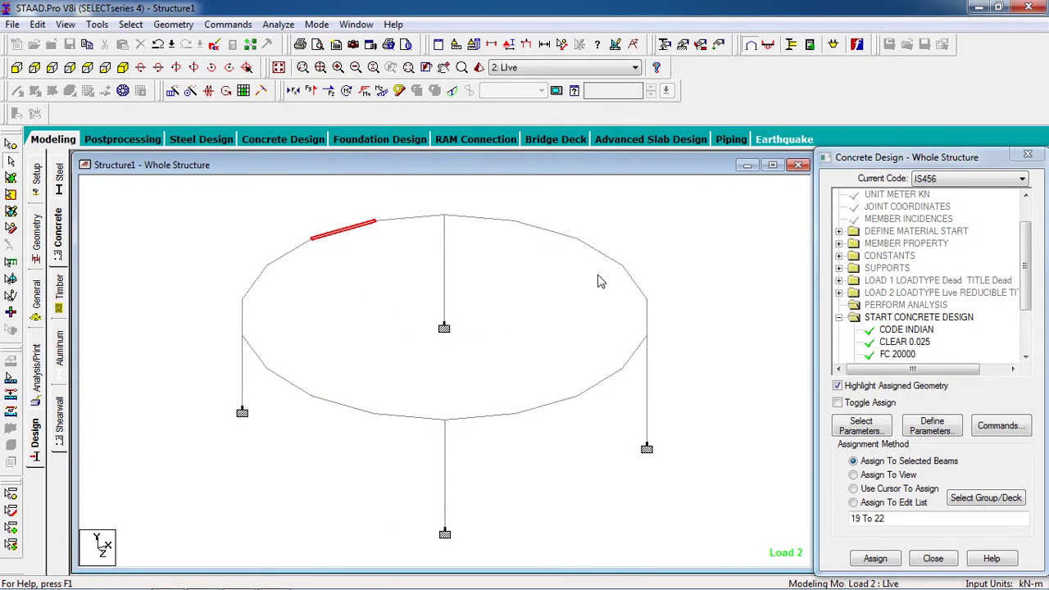
- Examine the concrete design, shear bending and deflection results of ring beam 1
{"action": "double_click", "coordinate": [603, 254]}
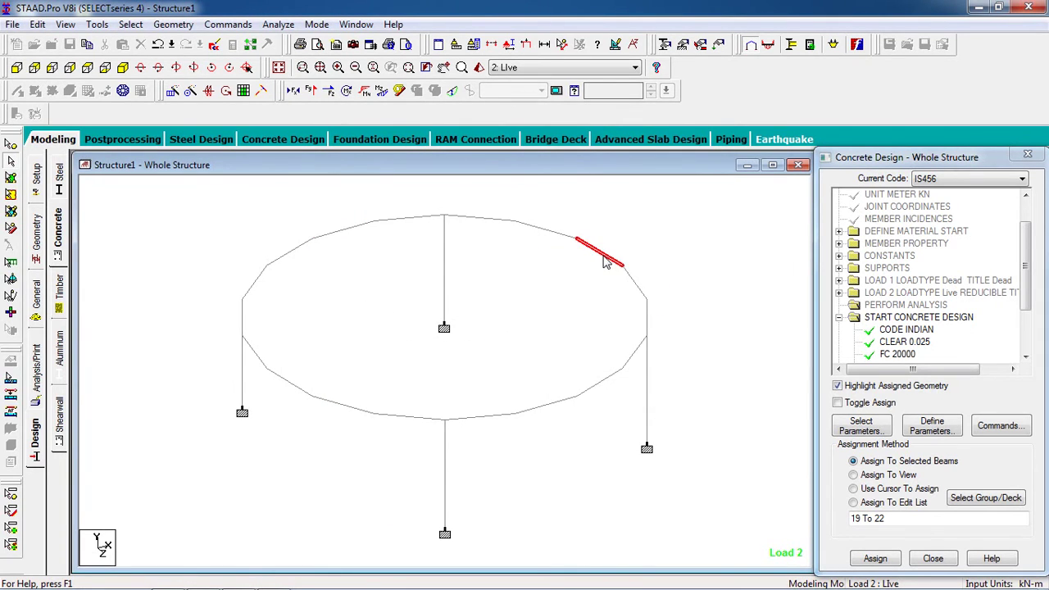
{"action": "left_click", "coordinate": [605, 150]}
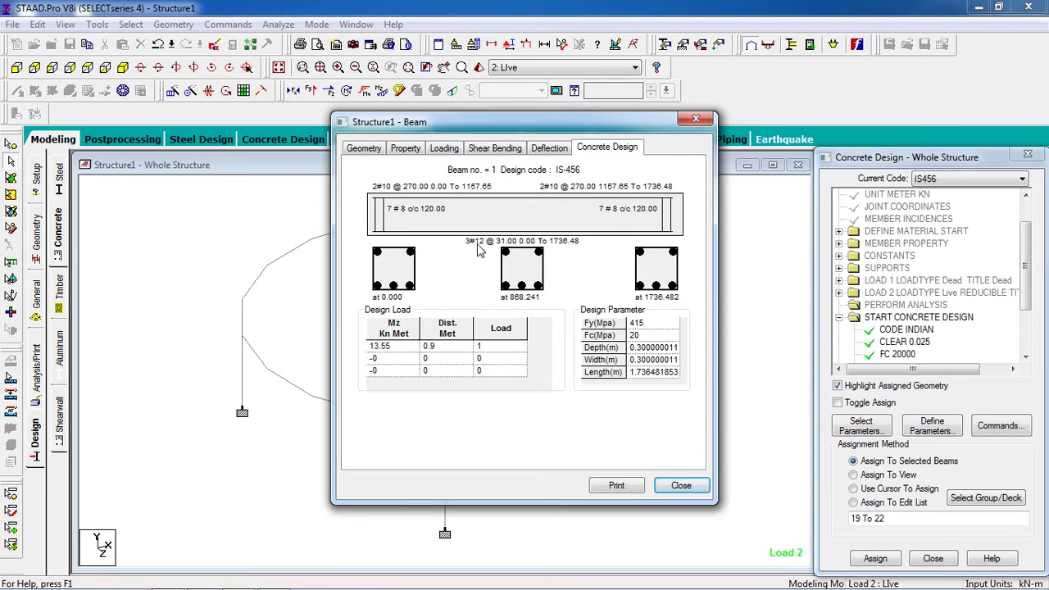
{"action": "left_click", "coordinate": [500, 151]}
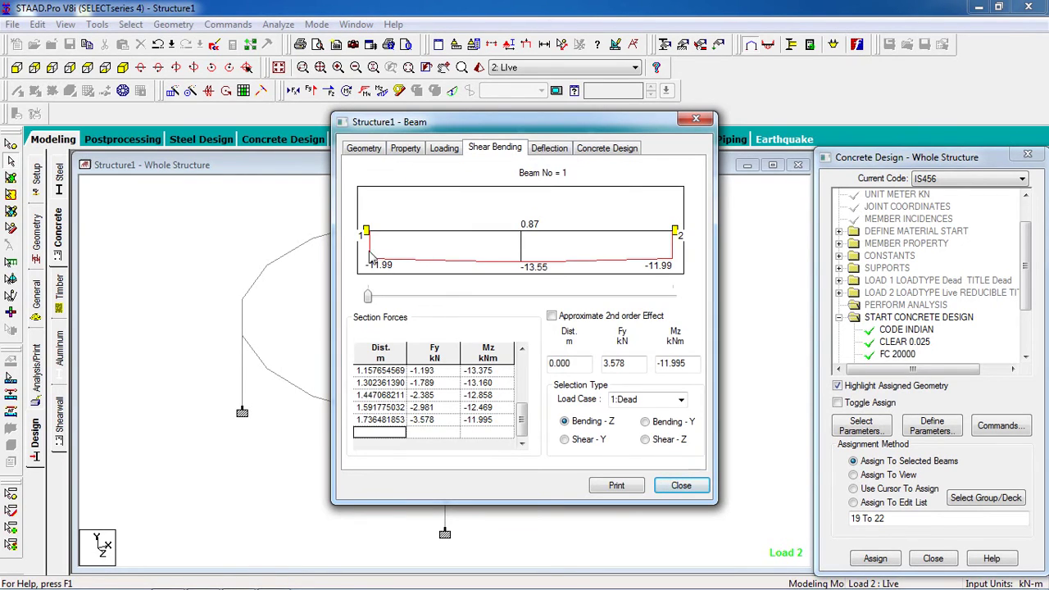
{"action": "left_click", "coordinate": [564, 153]}
{"action": "left_click", "coordinate": [619, 155]}
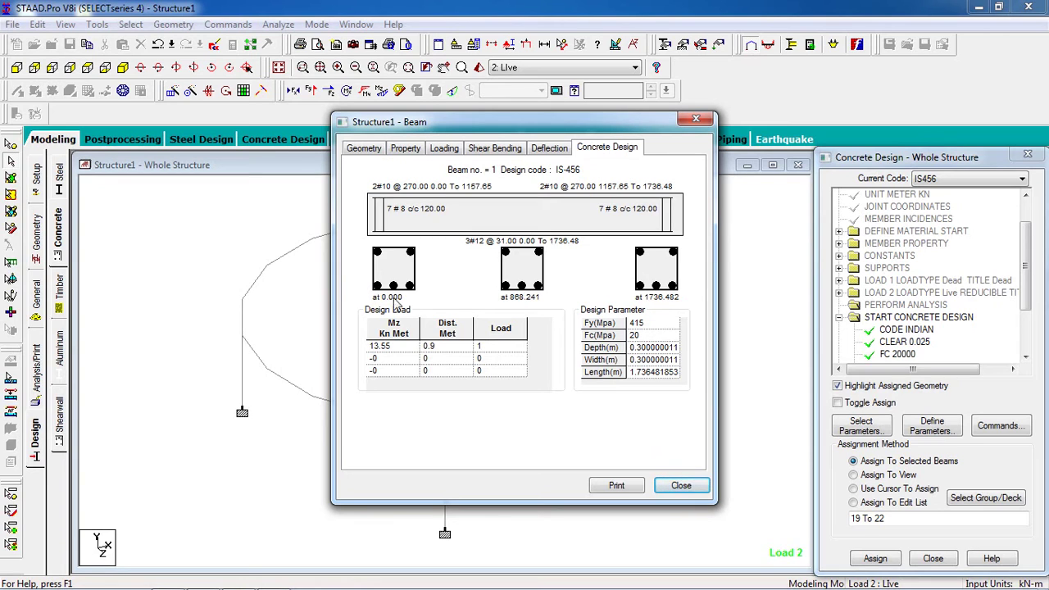
{"action": "left_click", "coordinate": [682, 487]}
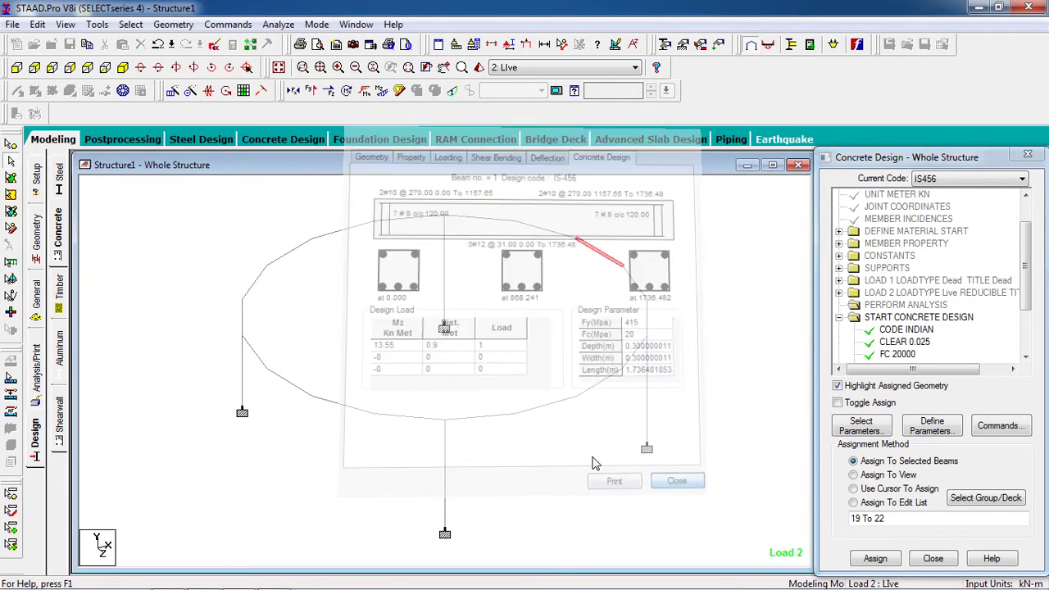
- Examine the concrete design results of the front column, member 21
{"action": "double_click", "coordinate": [444, 474]}
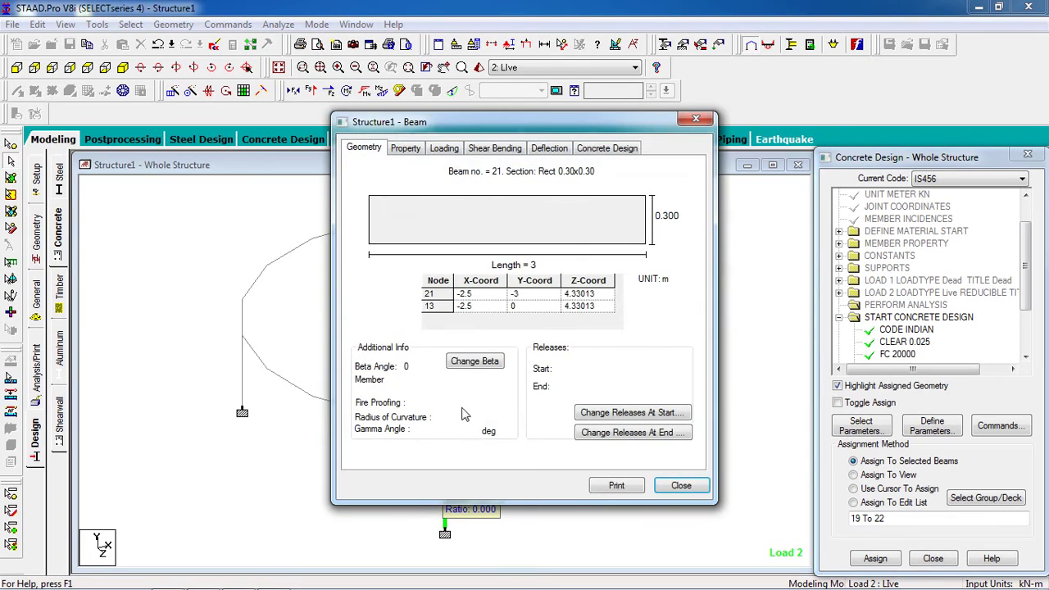
{"action": "left_click", "coordinate": [627, 150]}
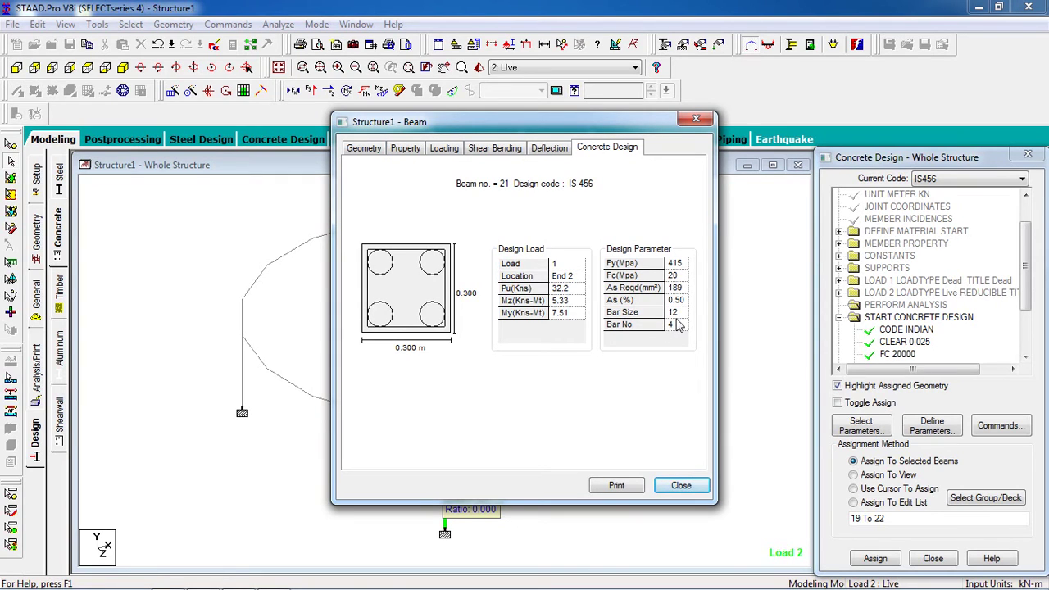
- Close the column's results and display the support reactions for the Dead and Live load cases in postprocessing
{"action": "left_click", "coordinate": [683, 487]}
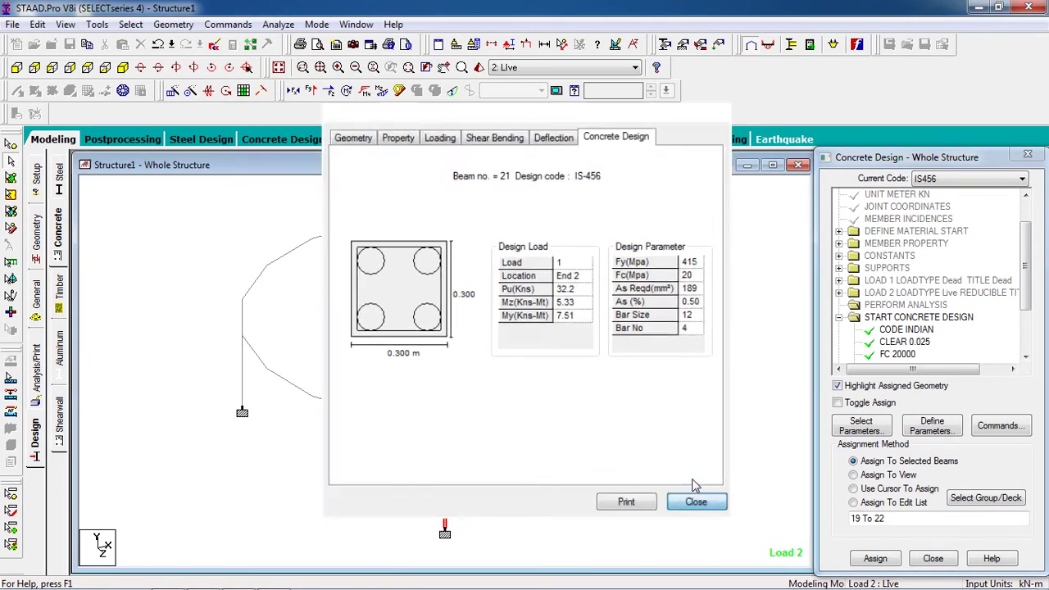
{"action": "left_click", "coordinate": [732, 451]}
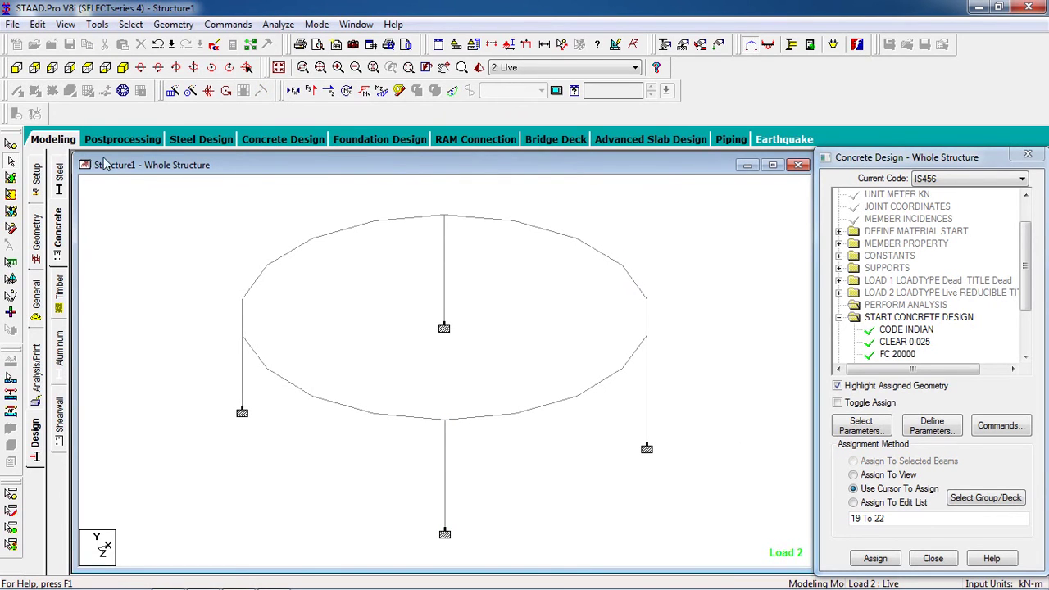
{"action": "left_click", "coordinate": [123, 141]}
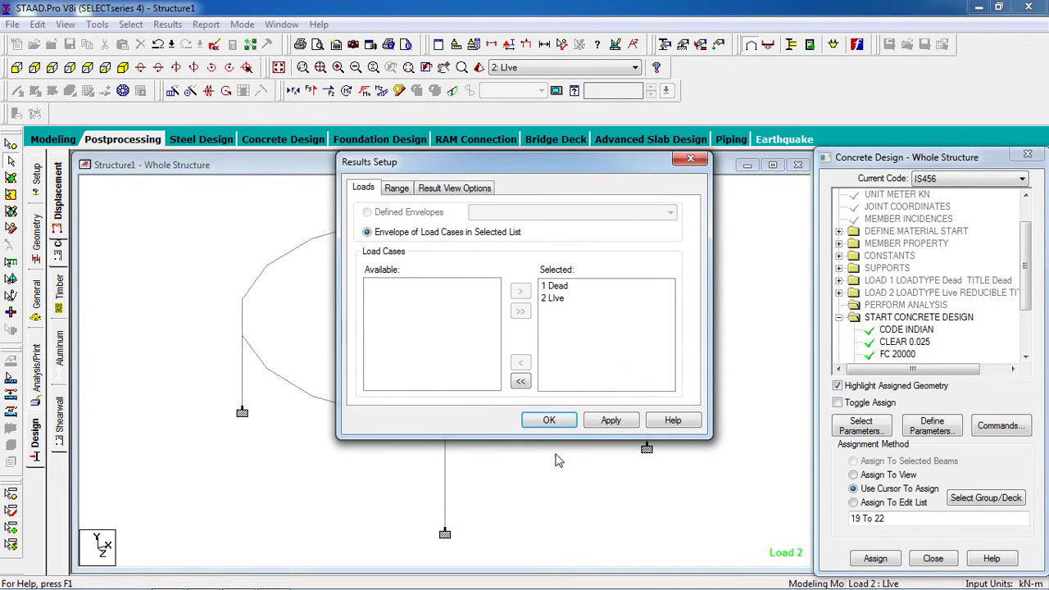
{"action": "left_click", "coordinate": [550, 422]}
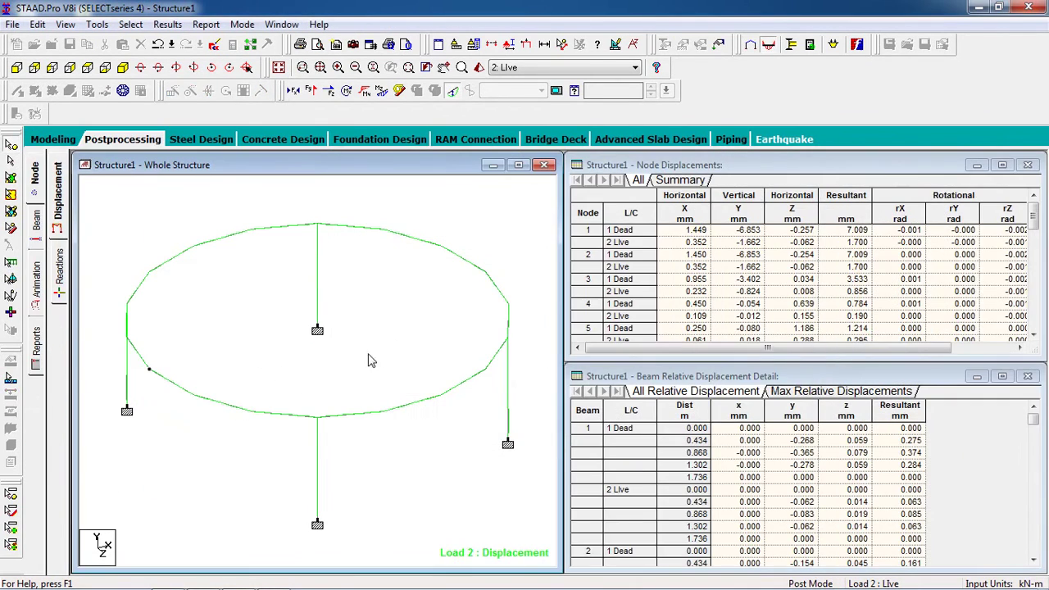
{"action": "left_click", "coordinate": [60, 278]}
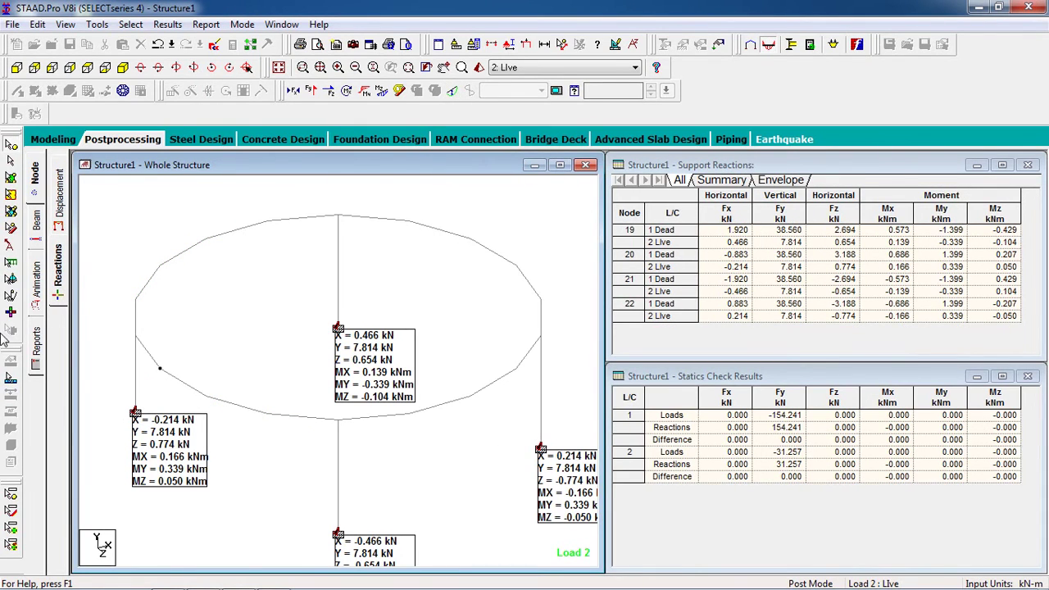
- Move the reaction labels of the four supports clear of the columns so every label is fully readable
{"action": "left_click", "coordinate": [11, 246]}
{"action": "left_click_drag", "start_coordinate": [184, 468], "coordinate": [151, 256]}
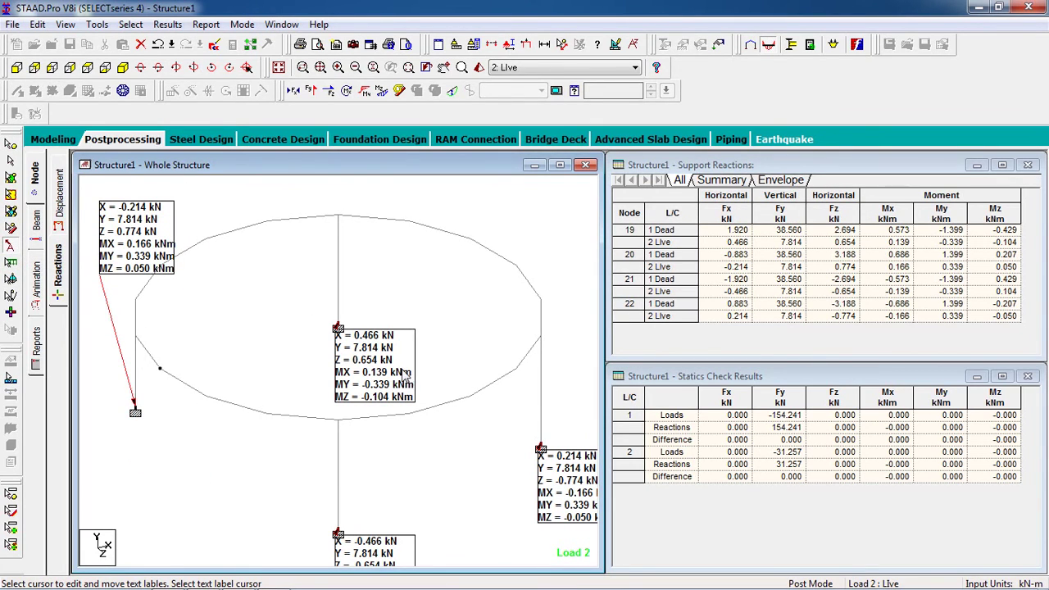
{"action": "left_click_drag", "start_coordinate": [404, 375], "coordinate": [271, 328]}
{"action": "left_click_drag", "start_coordinate": [359, 550], "coordinate": [311, 450]}
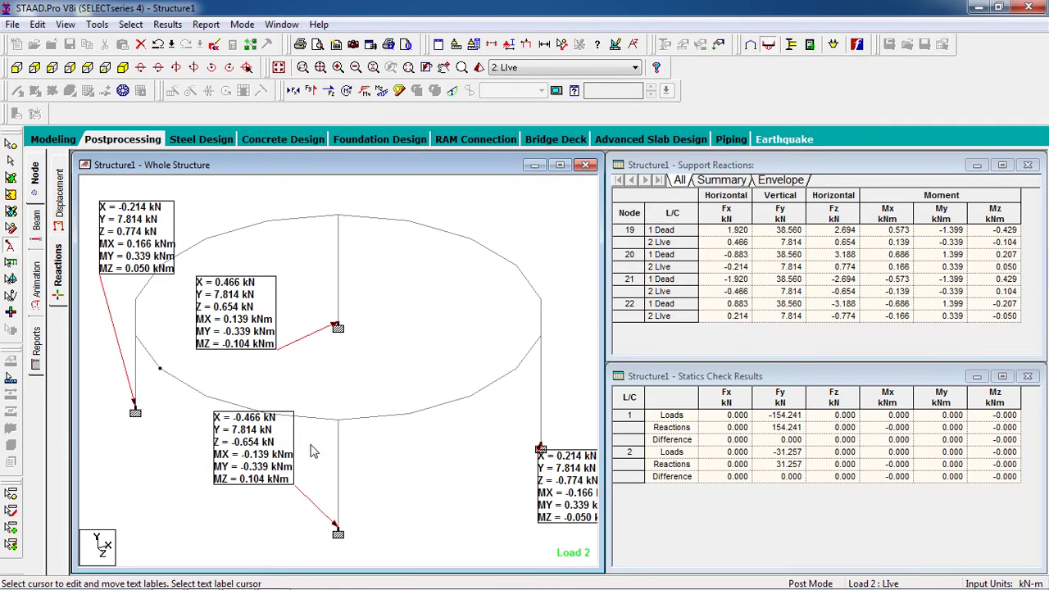
{"action": "left_click_drag", "start_coordinate": [558, 490], "coordinate": [447, 471]}
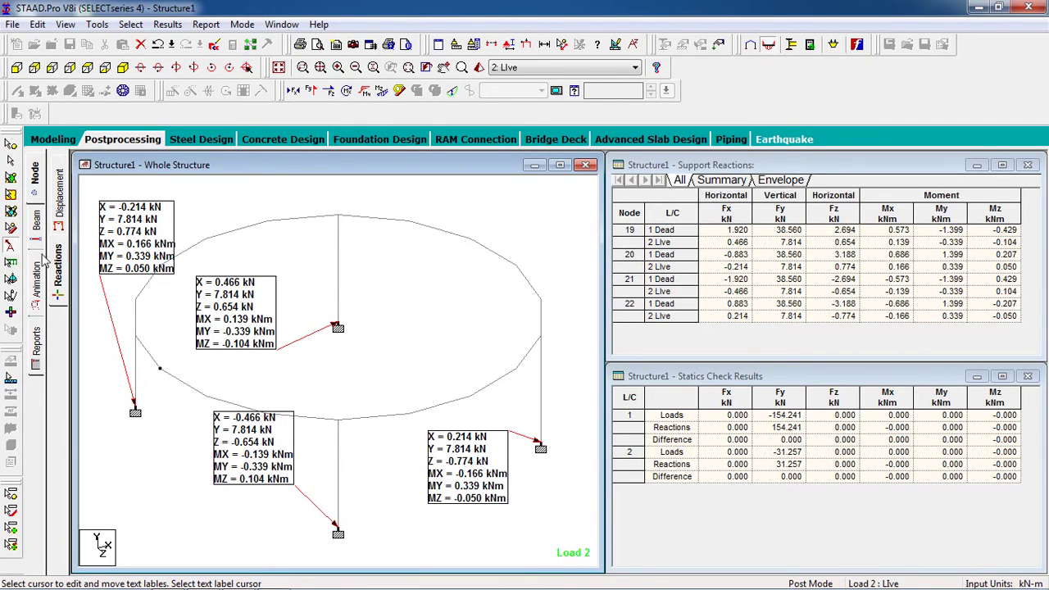
- Animate the structure's deflection and switch the displayed load case to 1: Dead
{"action": "left_click", "coordinate": [35, 282]}
{"action": "left_click", "coordinate": [398, 159]}
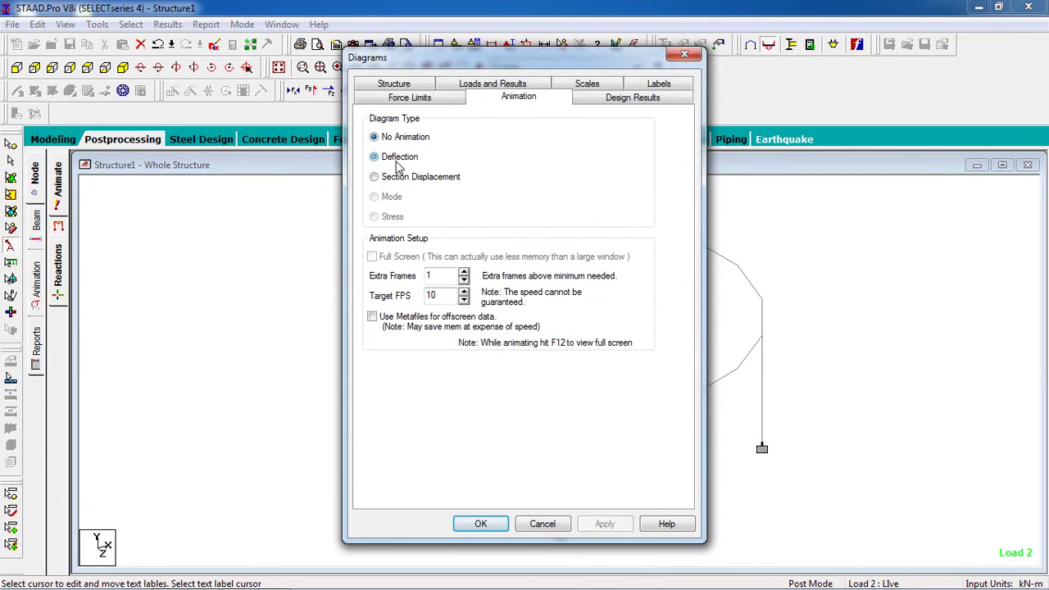
{"action": "left_click", "coordinate": [604, 524]}
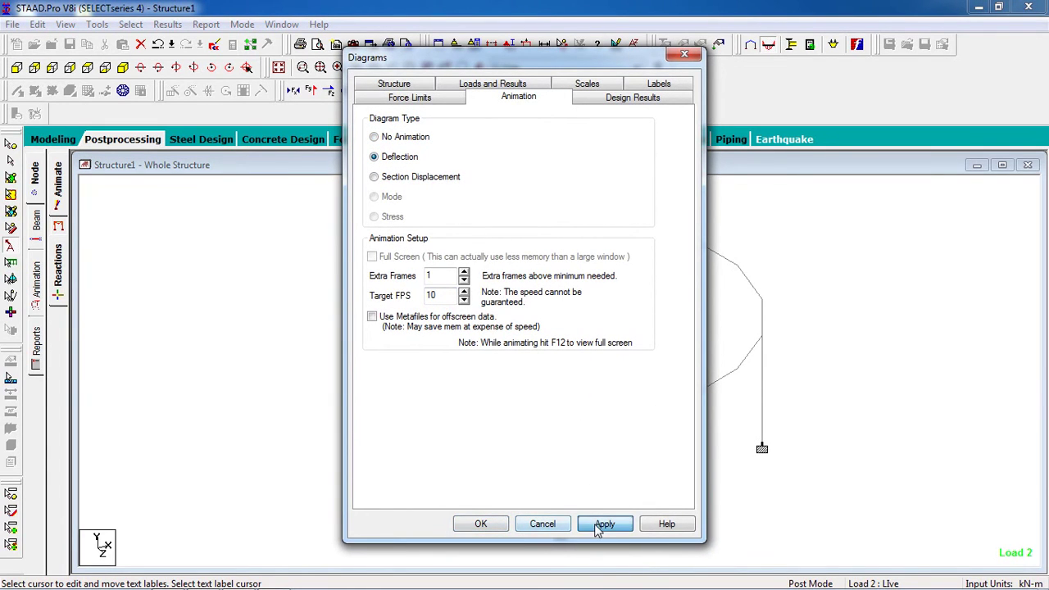
{"action": "left_click", "coordinate": [468, 523]}
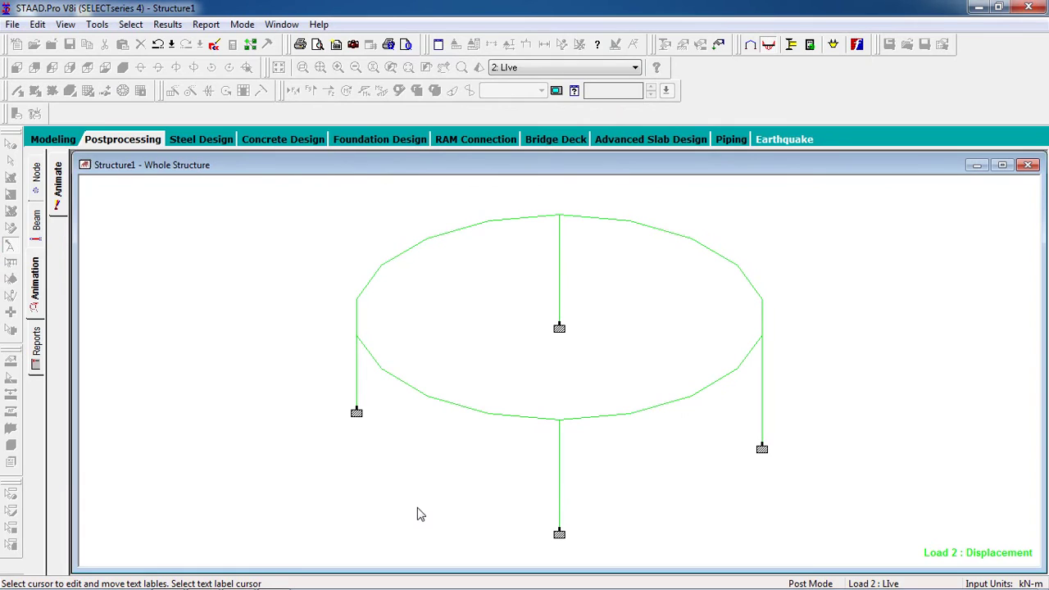
{"action": "left_click", "coordinate": [546, 68]}
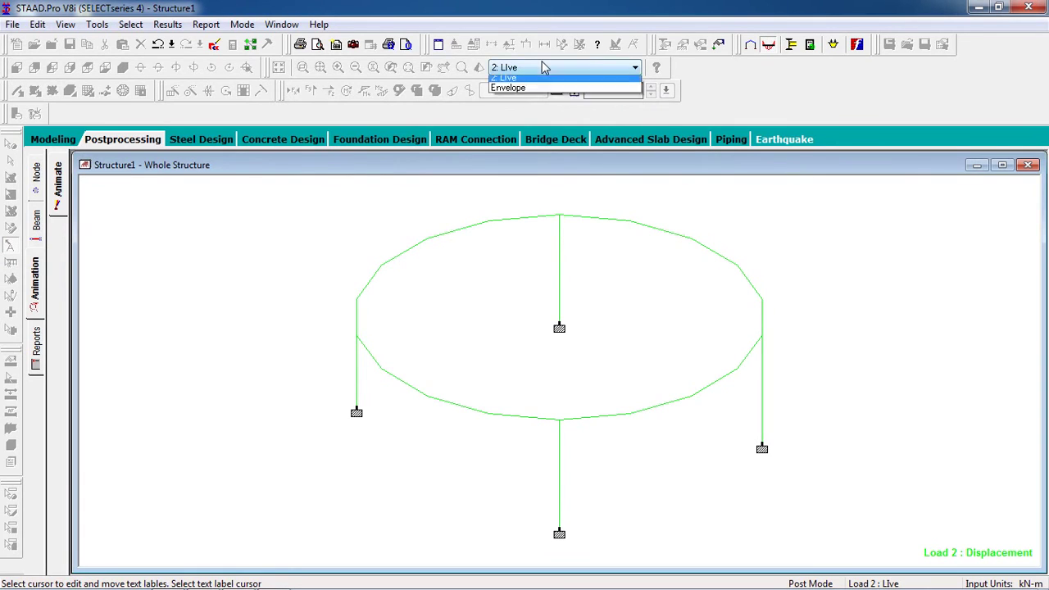
{"action": "left_click", "coordinate": [546, 82]}
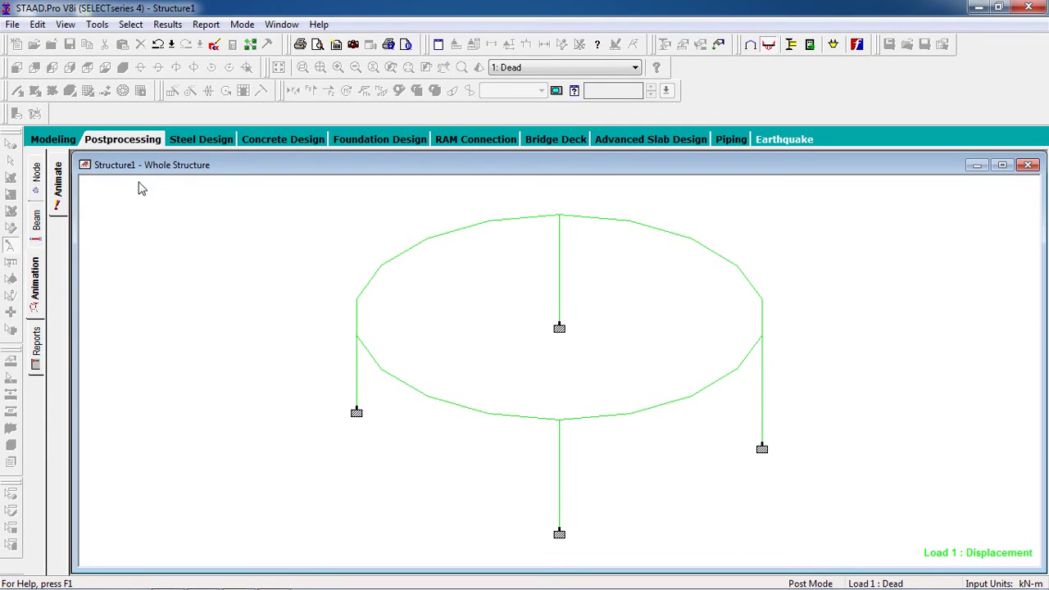
- Examine the node displacements and the beam forces with the Bending Z diagram under dead load, highlighting ring beam 6
{"action": "left_click", "coordinate": [125, 141]}
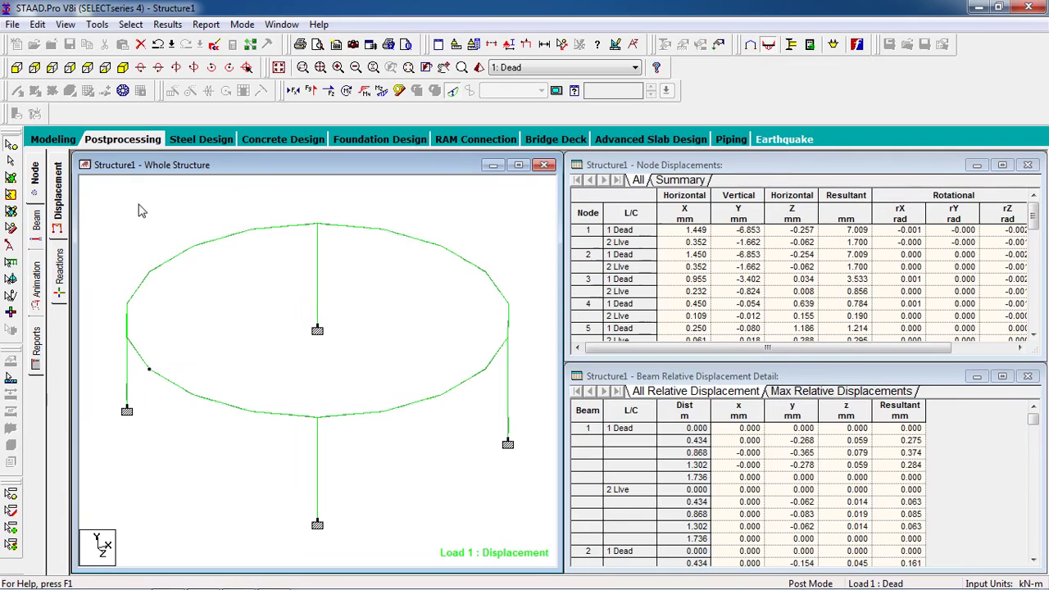
{"action": "left_click", "coordinate": [41, 231]}
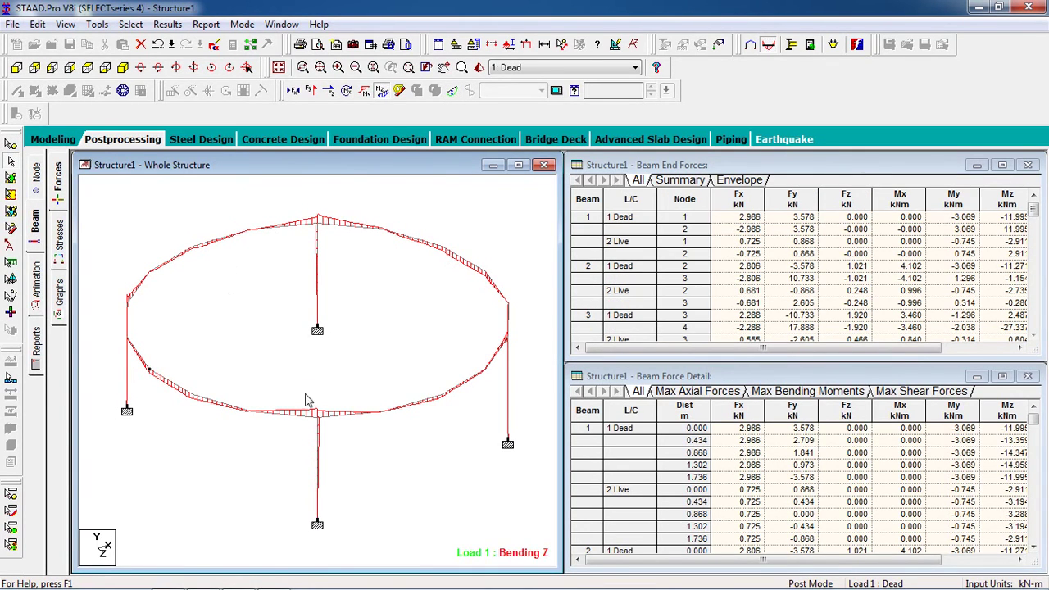
{"action": "left_click", "coordinate": [182, 259]}
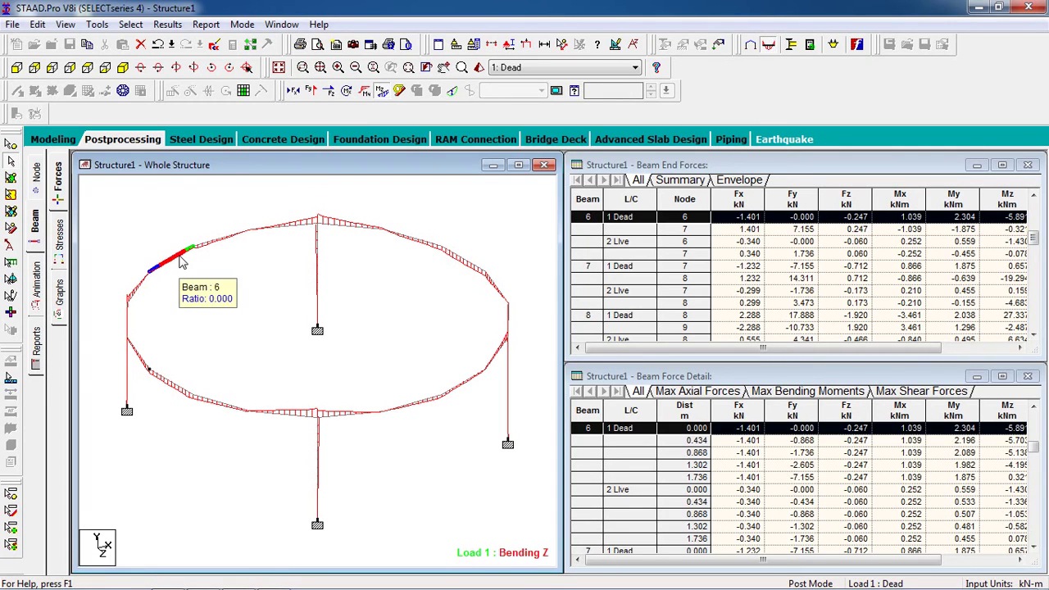
- Examine the Mz, Fy and Fx graphs of the ring beams along the back half, from beam 6 around to beam 18
{"action": "left_click", "coordinate": [61, 299]}
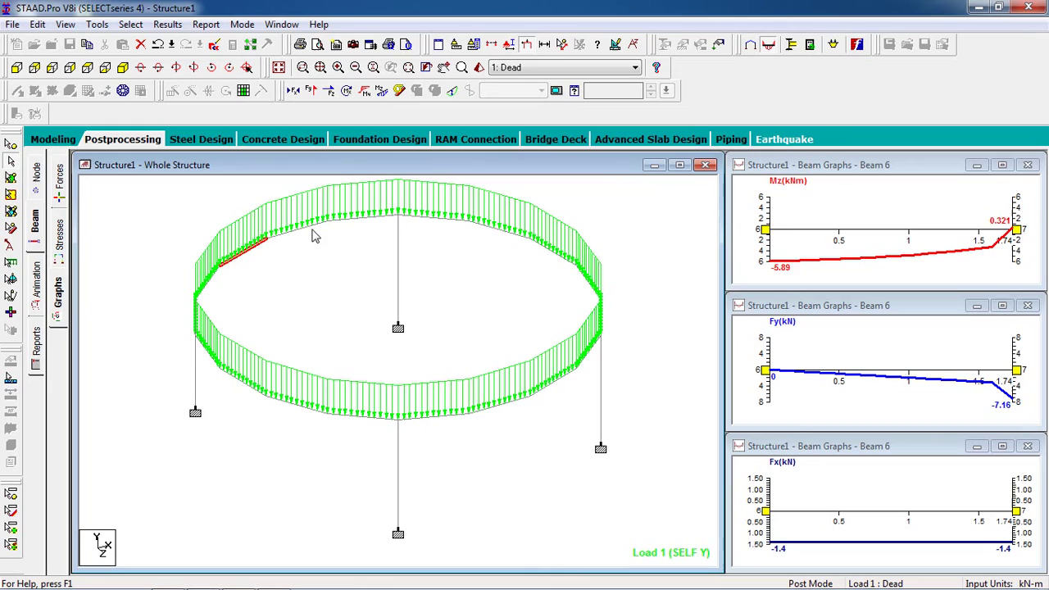
{"action": "left_click", "coordinate": [295, 235]}
{"action": "left_click", "coordinate": [252, 251]}
{"action": "left_click", "coordinate": [283, 238]}
{"action": "left_click", "coordinate": [361, 223]}
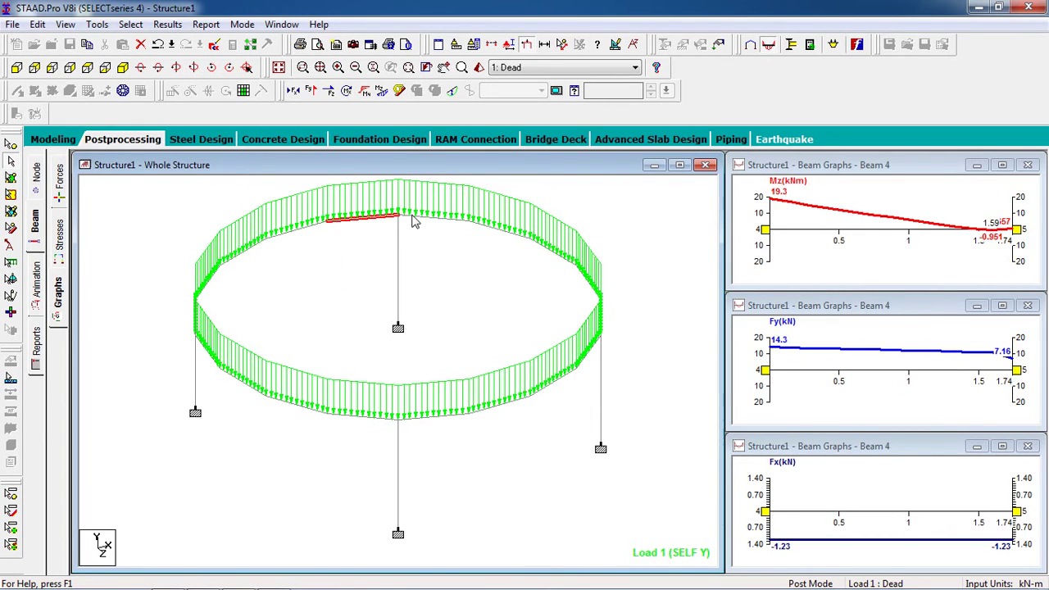
{"action": "left_click", "coordinate": [416, 222]}
{"action": "left_click", "coordinate": [501, 233]}
{"action": "left_click", "coordinate": [537, 250]}
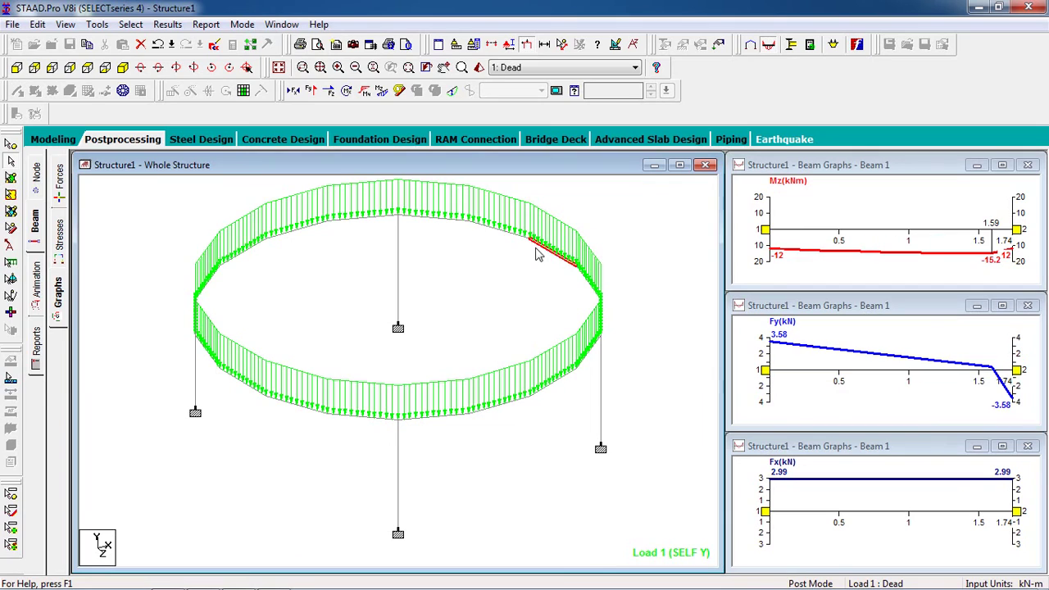
{"action": "left_click", "coordinate": [596, 300]}
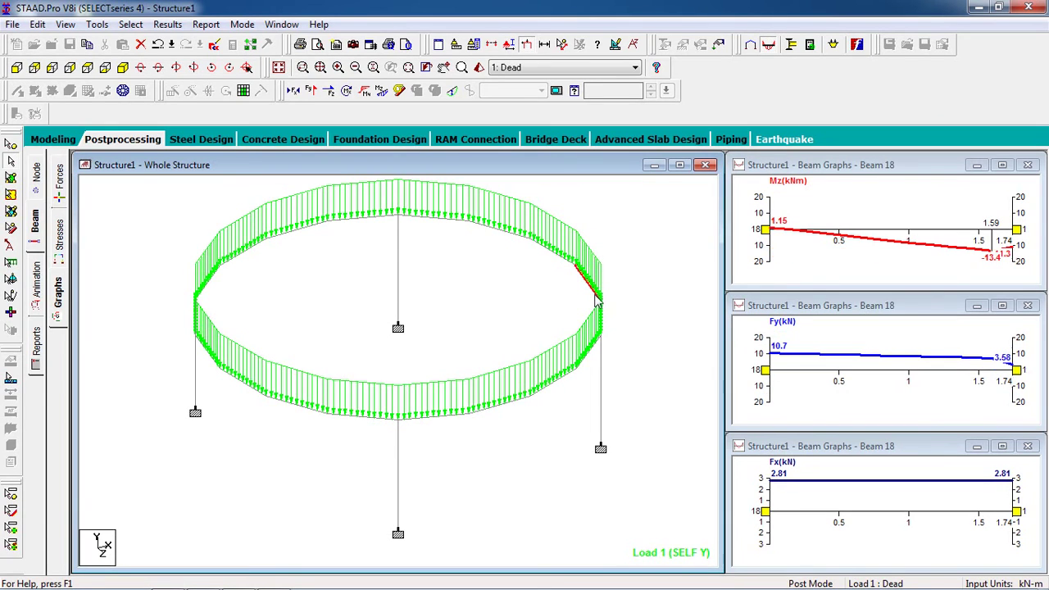
- Examine the force and moment graphs of the ring beams leading to the front column, comparing beams 13 and 14
{"action": "left_click", "coordinate": [600, 344]}
{"action": "left_click", "coordinate": [537, 402]}
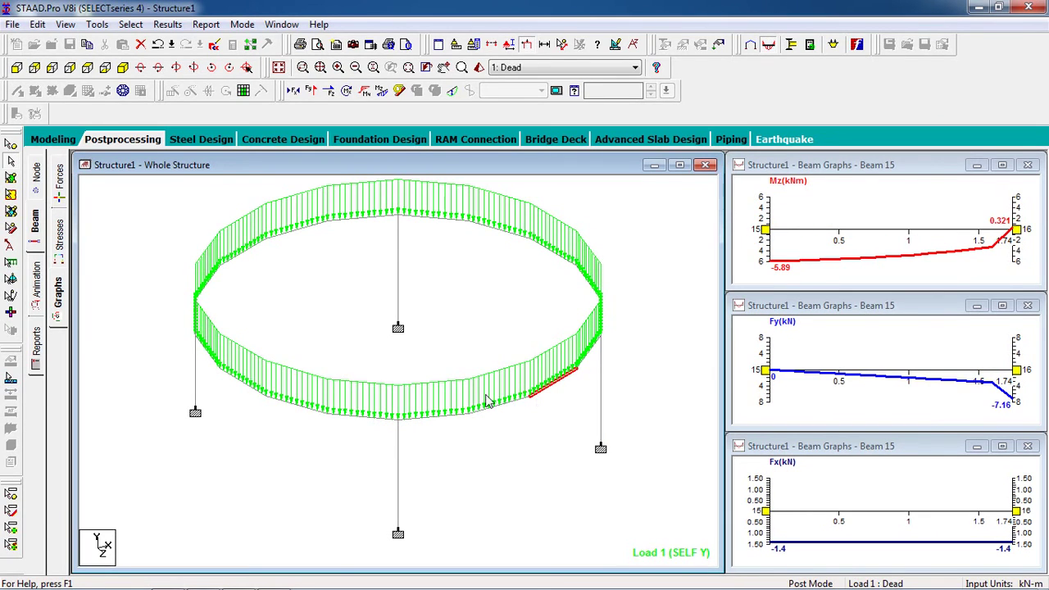
{"action": "left_click", "coordinate": [484, 414]}
{"action": "left_click", "coordinate": [462, 419]}
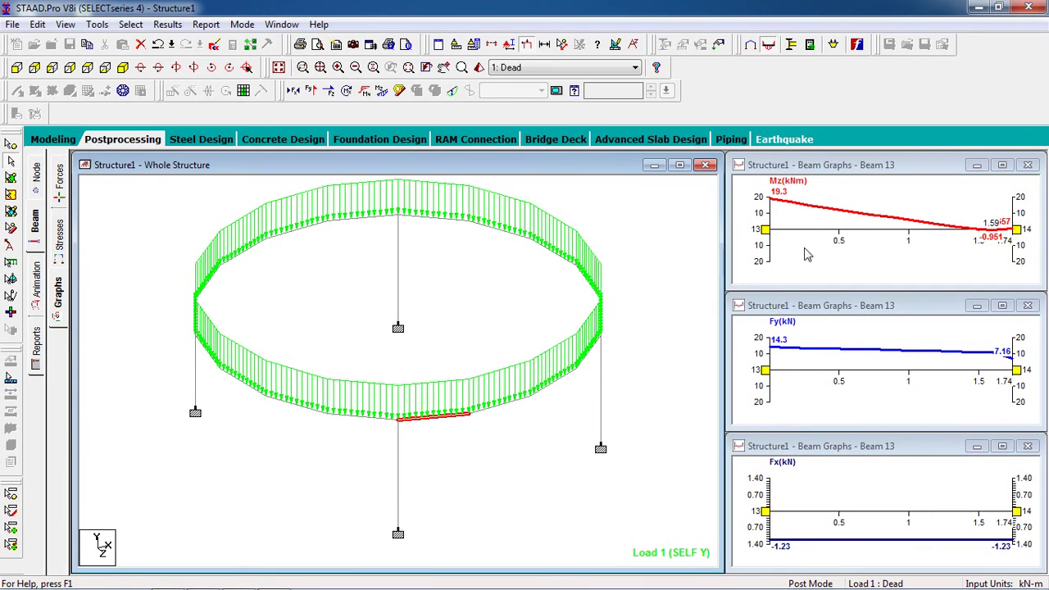
{"action": "left_click", "coordinate": [505, 404]}
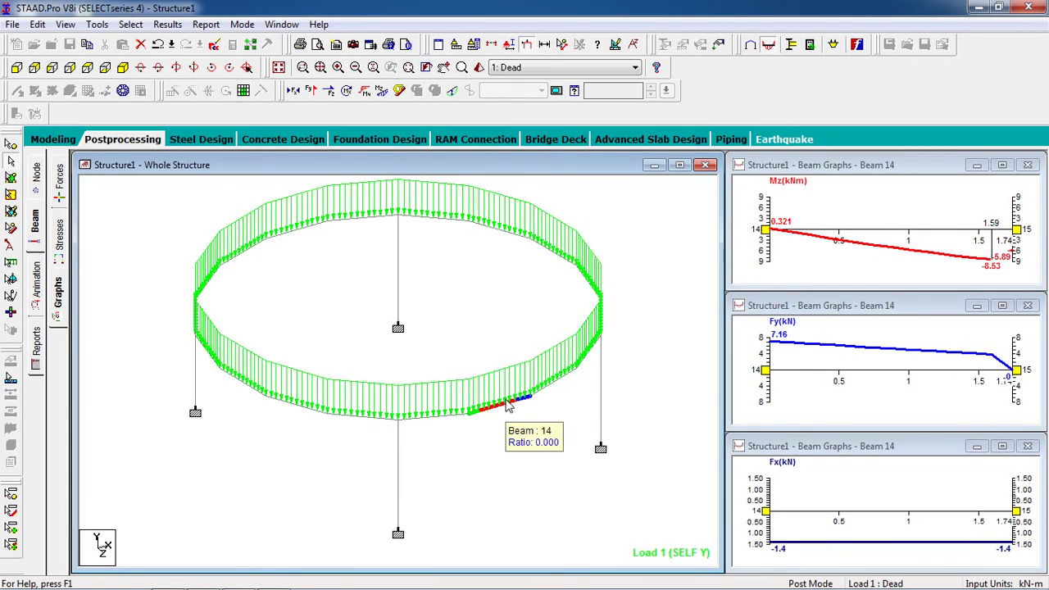
{"action": "left_click", "coordinate": [462, 412]}
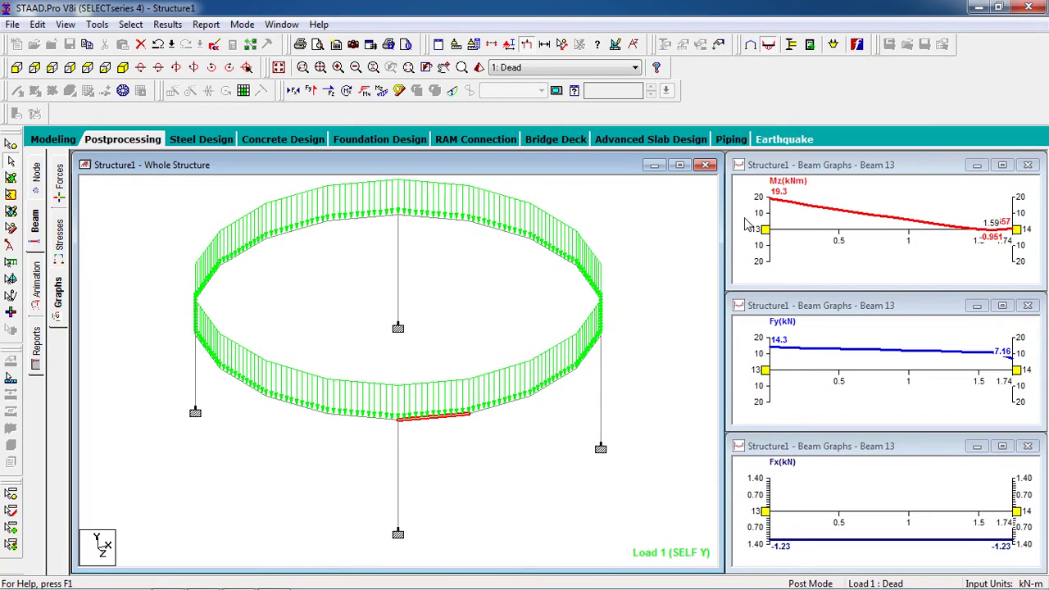
{"action": "left_click", "coordinate": [520, 406]}
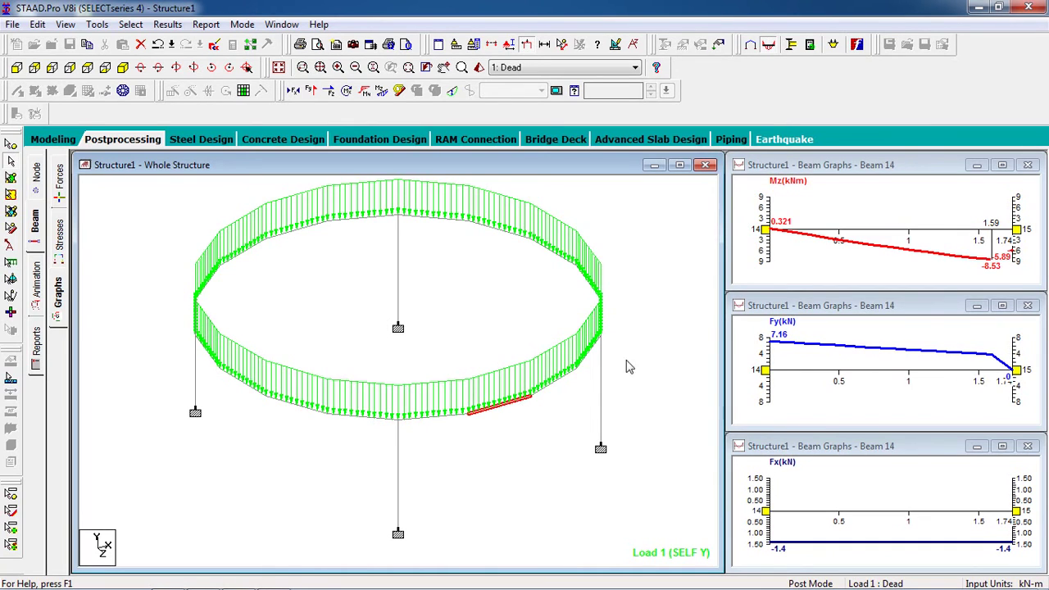
- Examine the concrete design reinforcement of ring beams 13 and 14
{"action": "double_click", "coordinate": [434, 421]}
{"action": "left_click", "coordinate": [608, 148]}
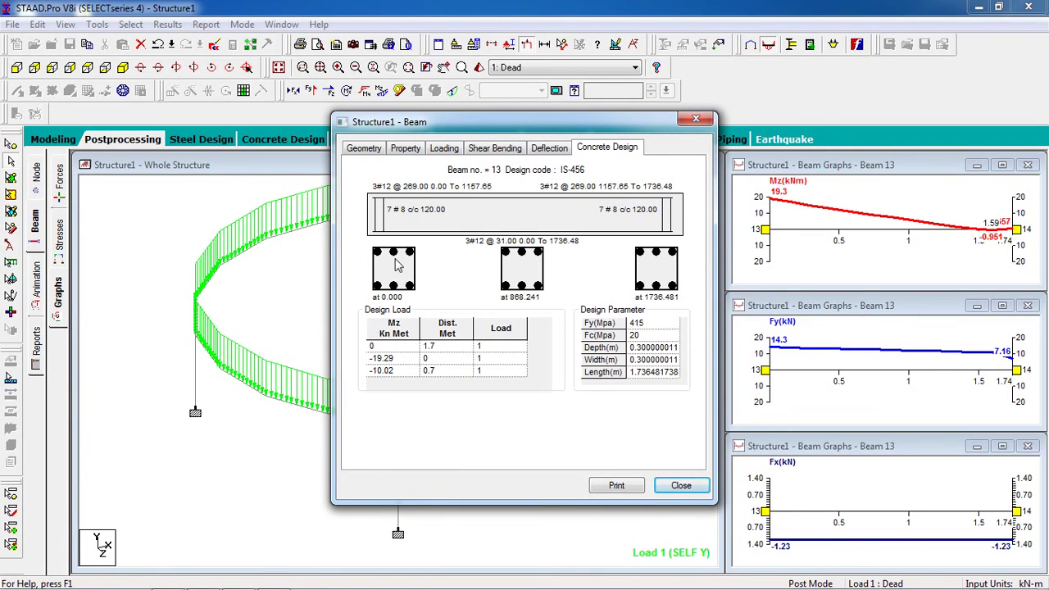
{"action": "left_click", "coordinate": [681, 486]}
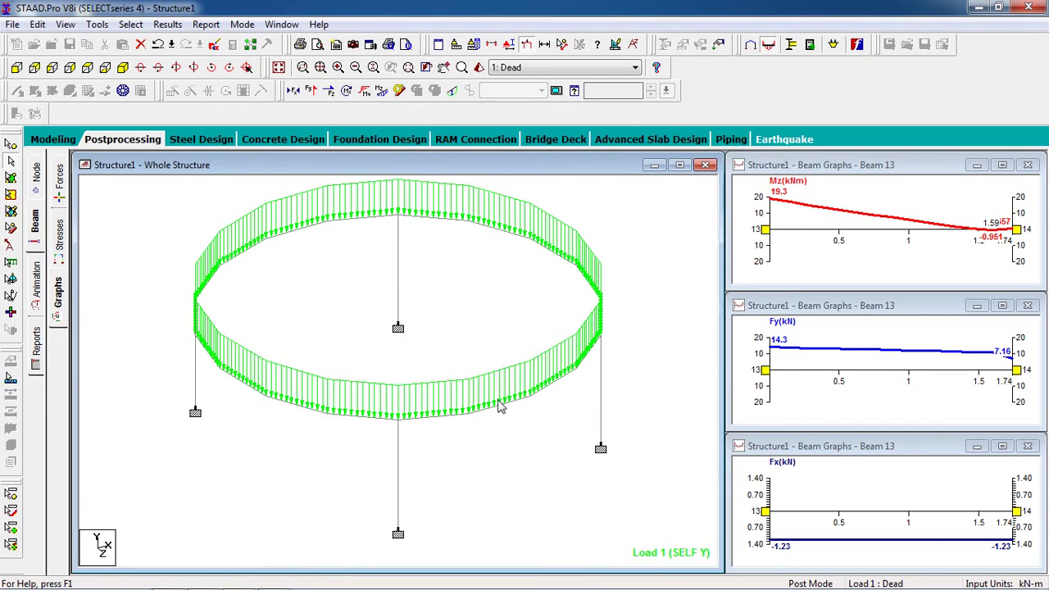
{"action": "left_click", "coordinate": [503, 414]}
{"action": "double_click", "coordinate": [503, 414]}
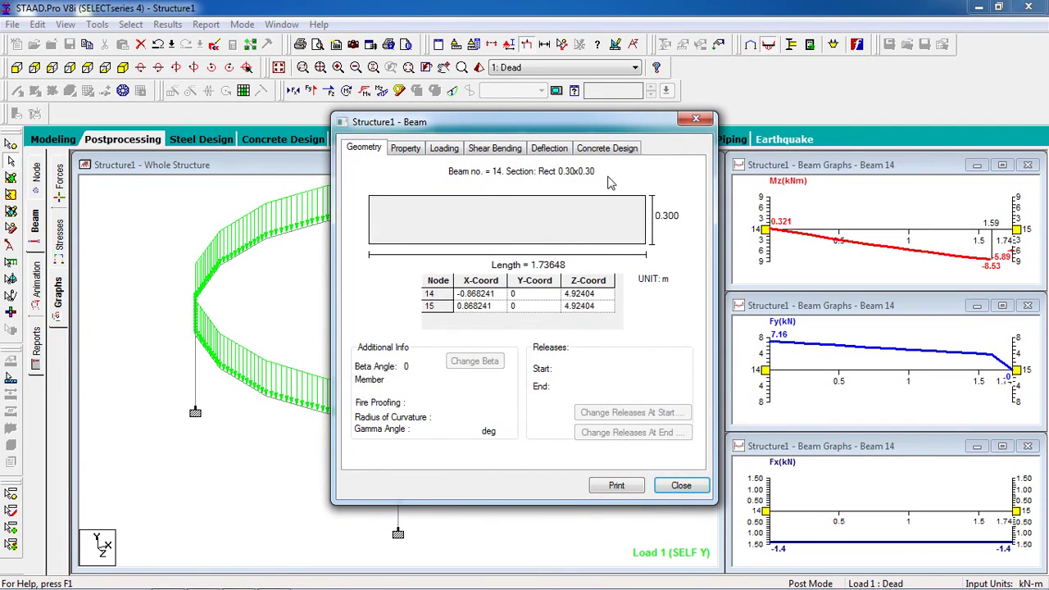
{"action": "left_click", "coordinate": [602, 150]}
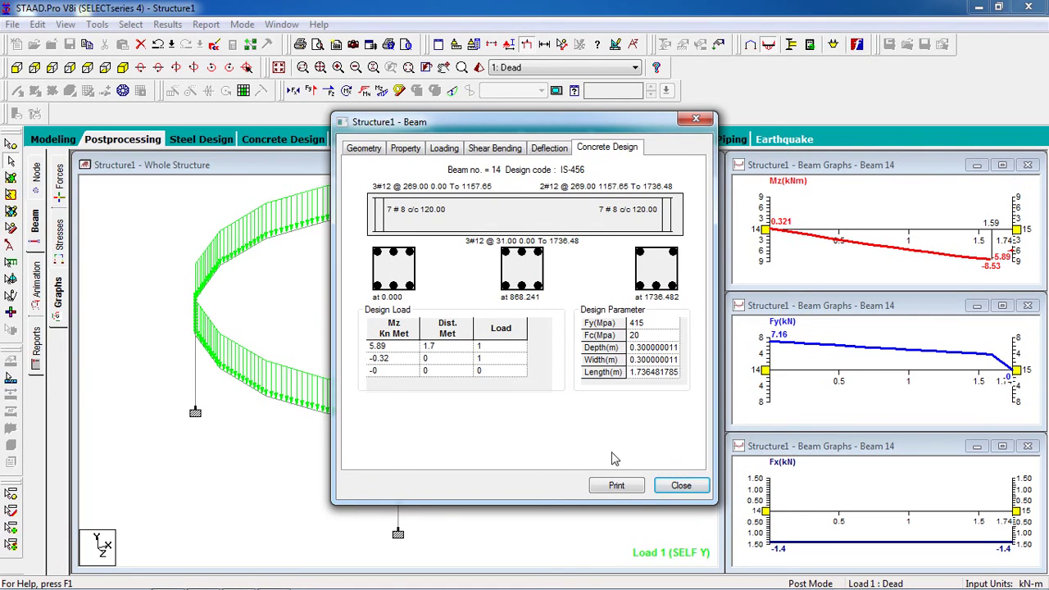
{"action": "left_click", "coordinate": [661, 491]}
- Examine the concrete design reinforcement of ring beams 5 and 4 near the back column
{"action": "double_click", "coordinate": [316, 232]}
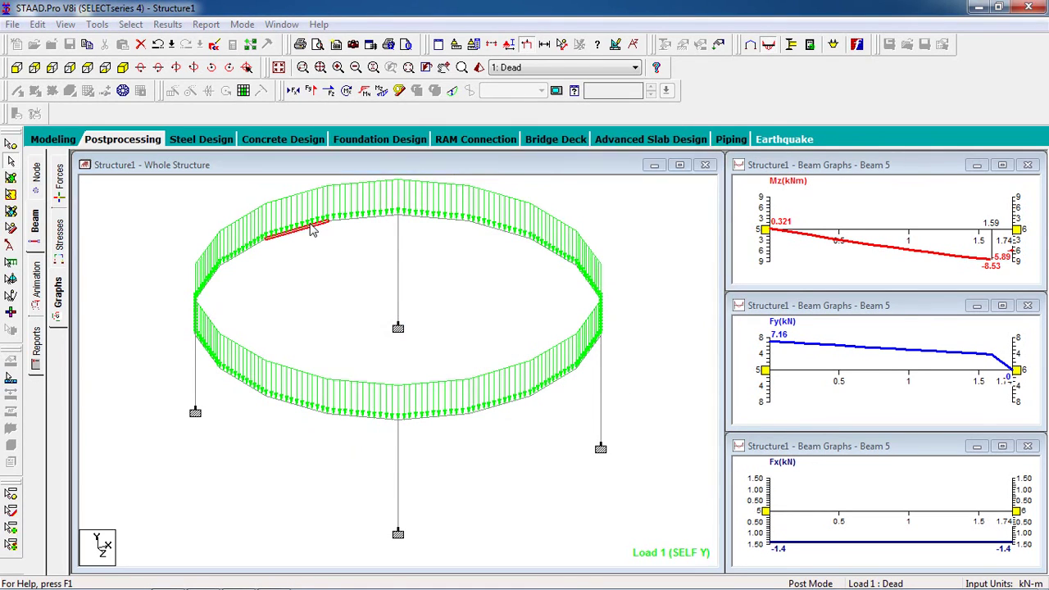
{"action": "left_click", "coordinate": [636, 152]}
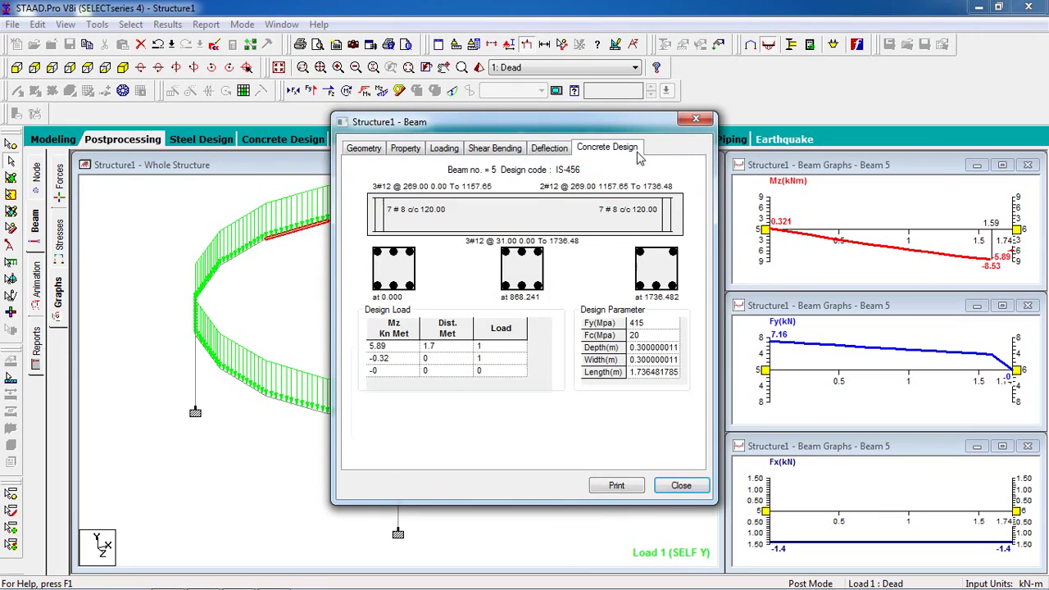
{"action": "left_click", "coordinate": [696, 119]}
{"action": "left_click", "coordinate": [366, 217]}
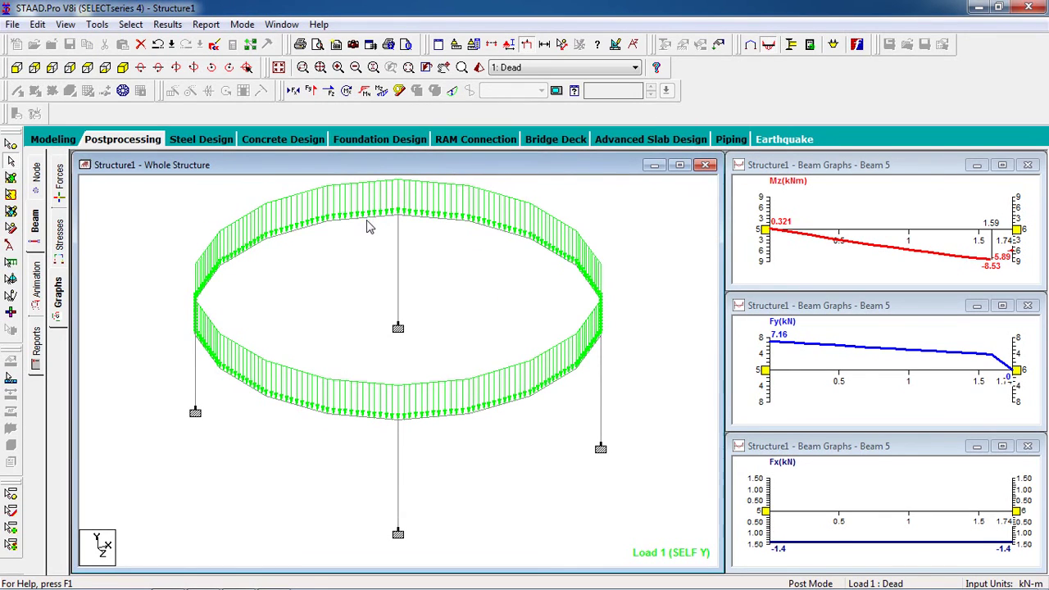
{"action": "left_click", "coordinate": [368, 220]}
{"action": "double_click", "coordinate": [368, 220]}
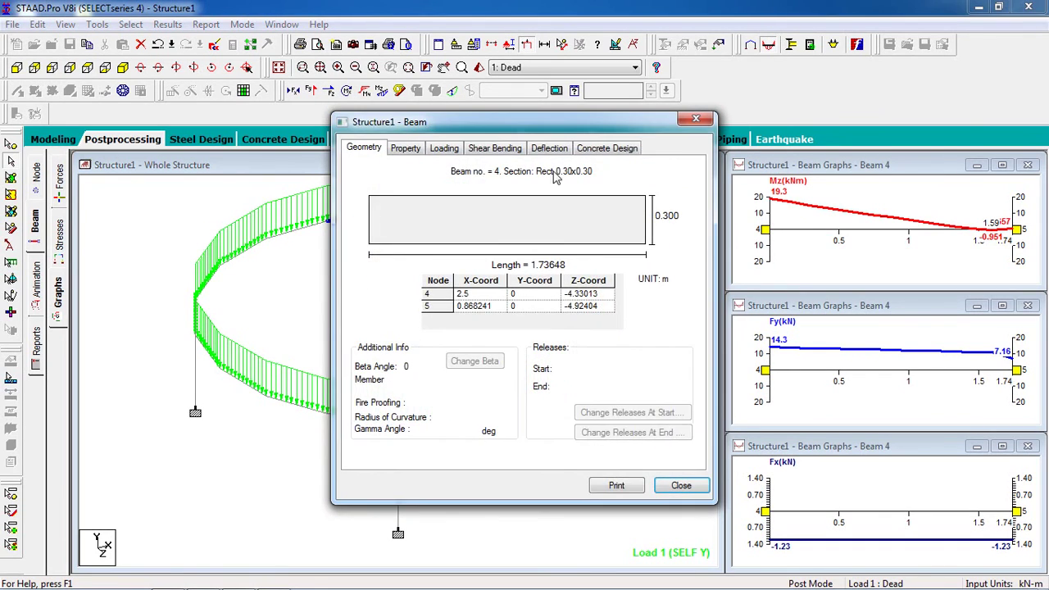
{"action": "left_click", "coordinate": [587, 152]}
{"action": "left_click", "coordinate": [695, 122]}
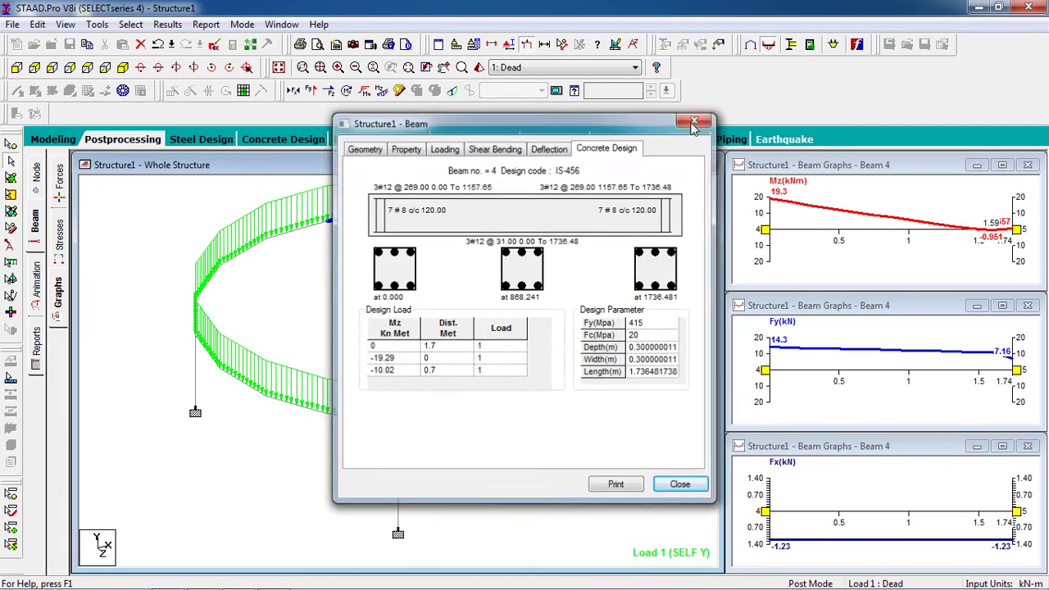
- Examine the IS-456 concrete design reinforcement of ring beams 2 and 3 near the back column
{"action": "double_click", "coordinate": [475, 228]}
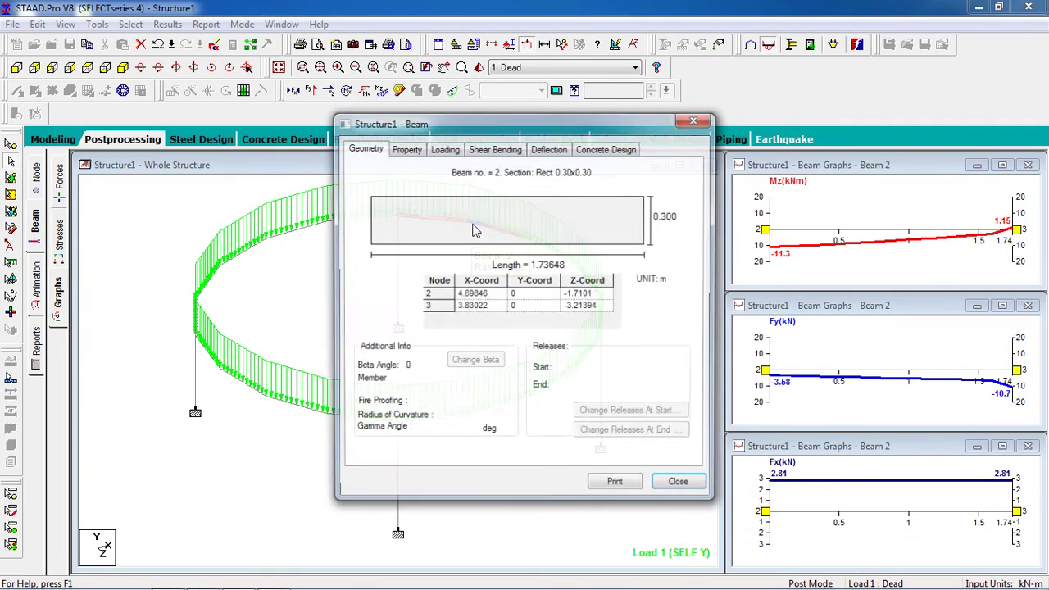
{"action": "left_click", "coordinate": [622, 154]}
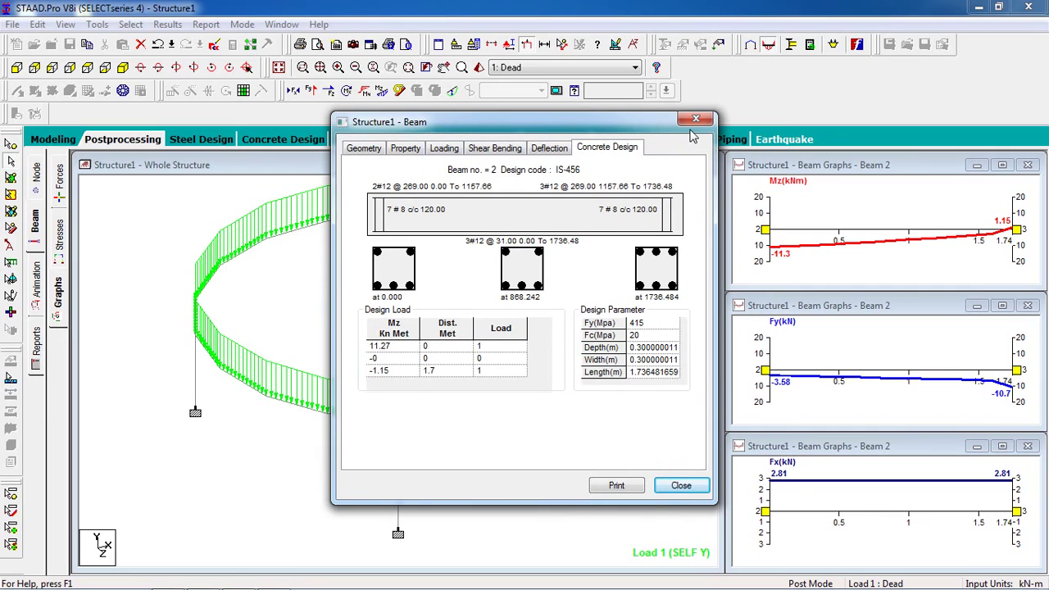
{"action": "left_click", "coordinate": [695, 120]}
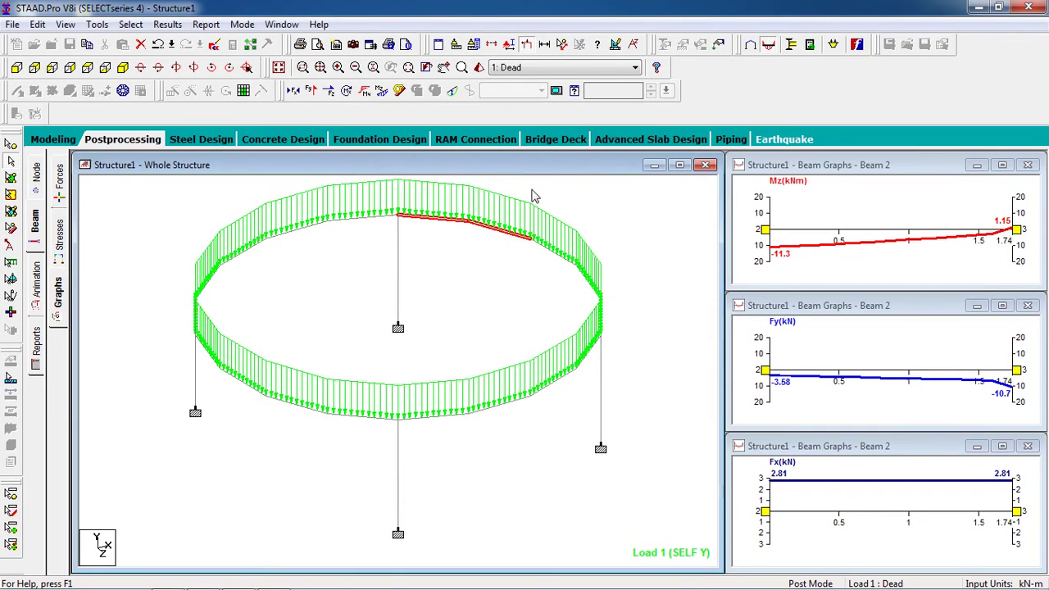
{"action": "left_click", "coordinate": [439, 223]}
{"action": "double_click", "coordinate": [439, 227]}
{"action": "left_click", "coordinate": [611, 148]}
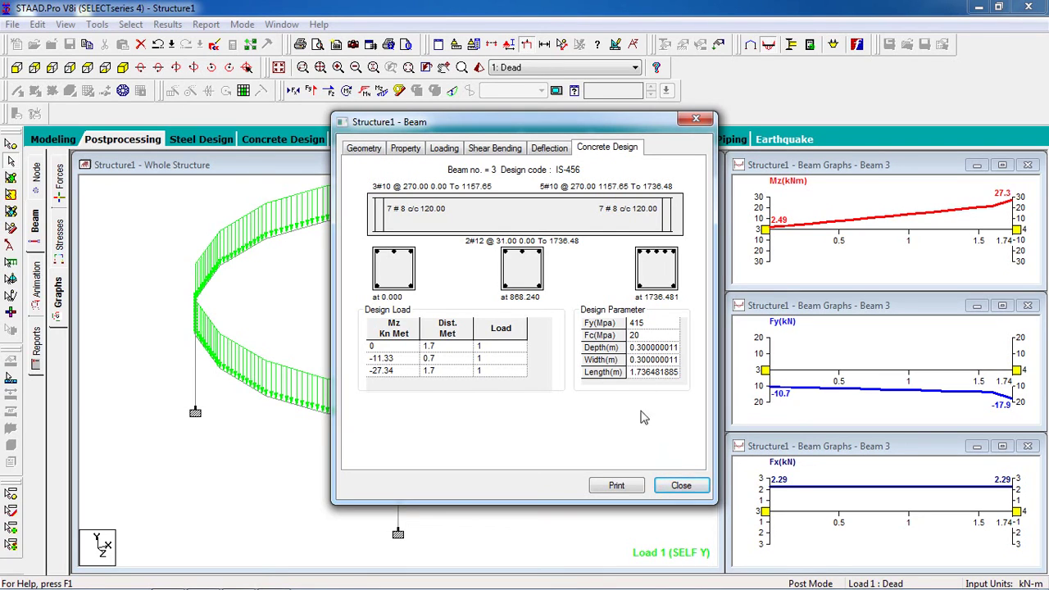
{"action": "left_click", "coordinate": [681, 486]}
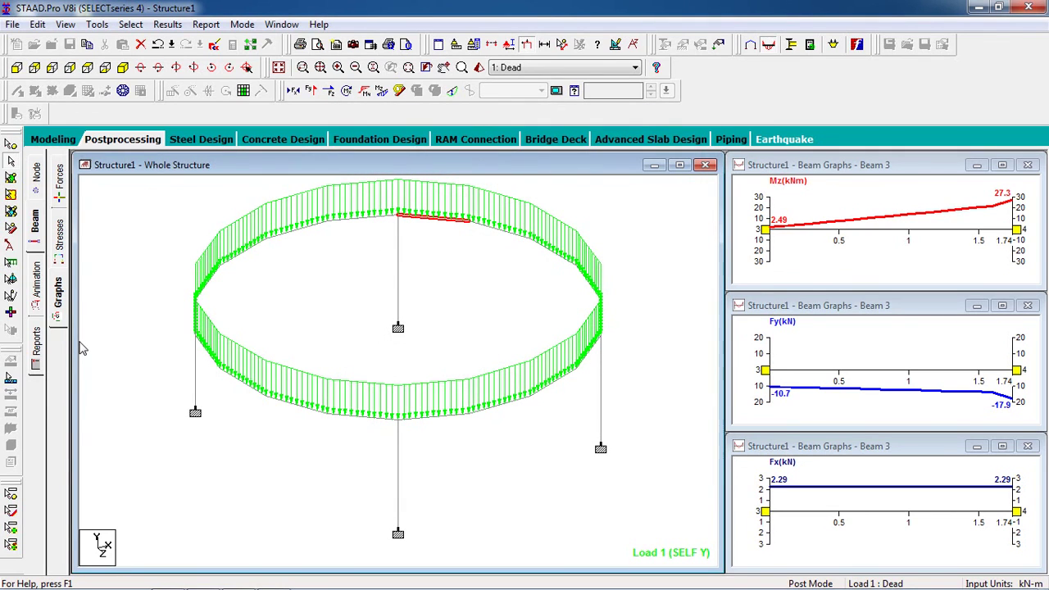
- Set up a report containing the job info and all available Output items, and display it for review
{"action": "left_click", "coordinate": [37, 348]}
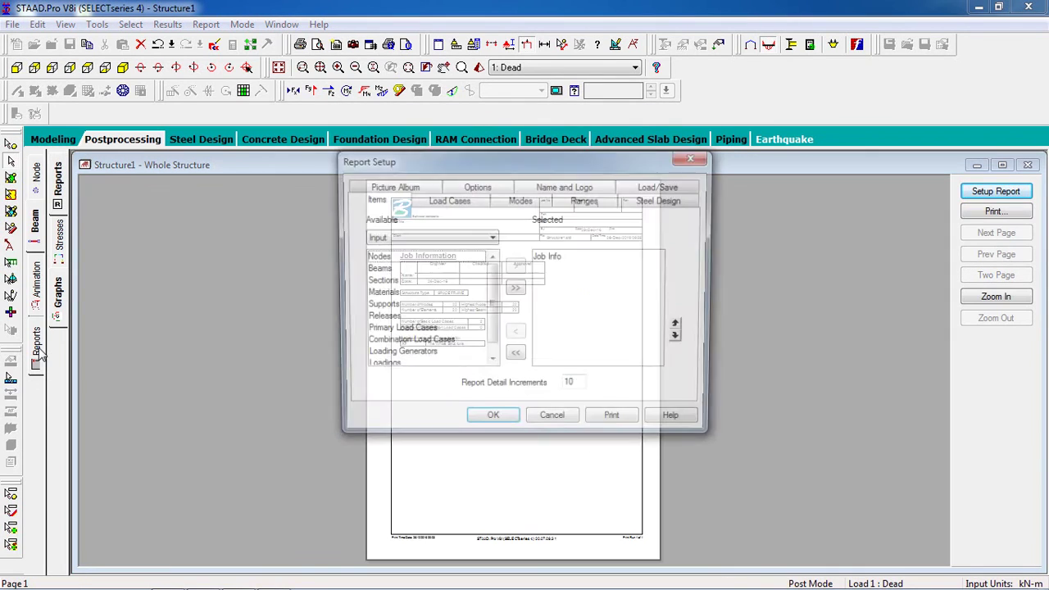
{"action": "left_click", "coordinate": [492, 238]}
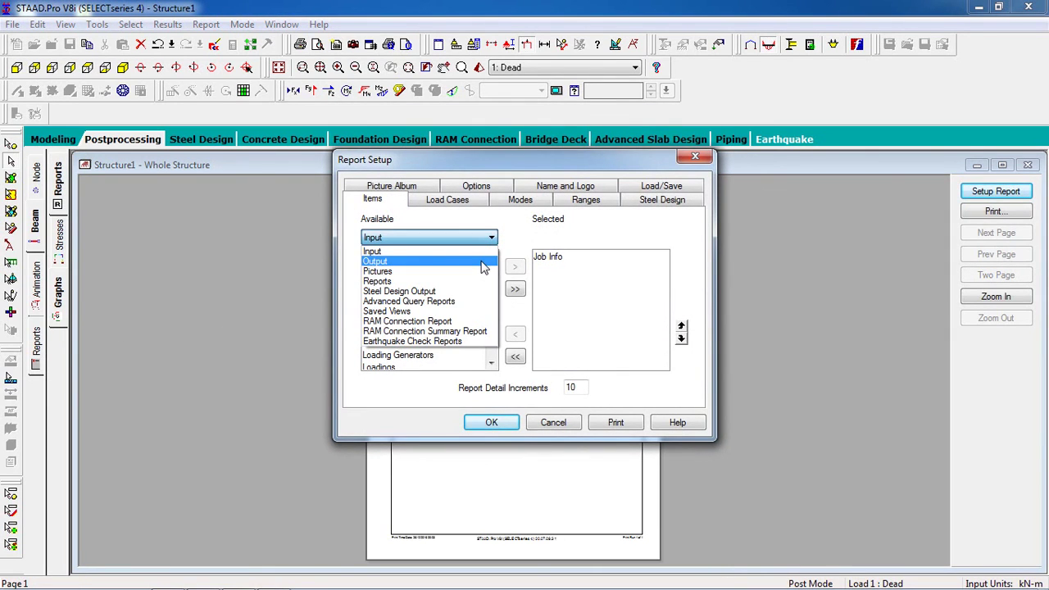
{"action": "left_click", "coordinate": [483, 261]}
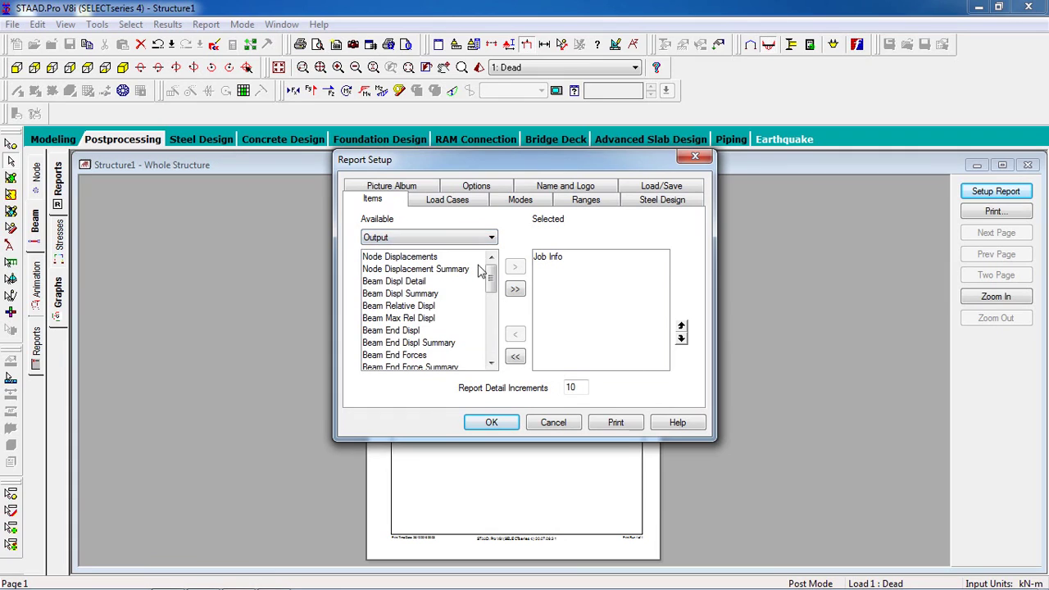
{"action": "left_click", "coordinate": [514, 291]}
{"action": "left_click", "coordinate": [491, 423]}
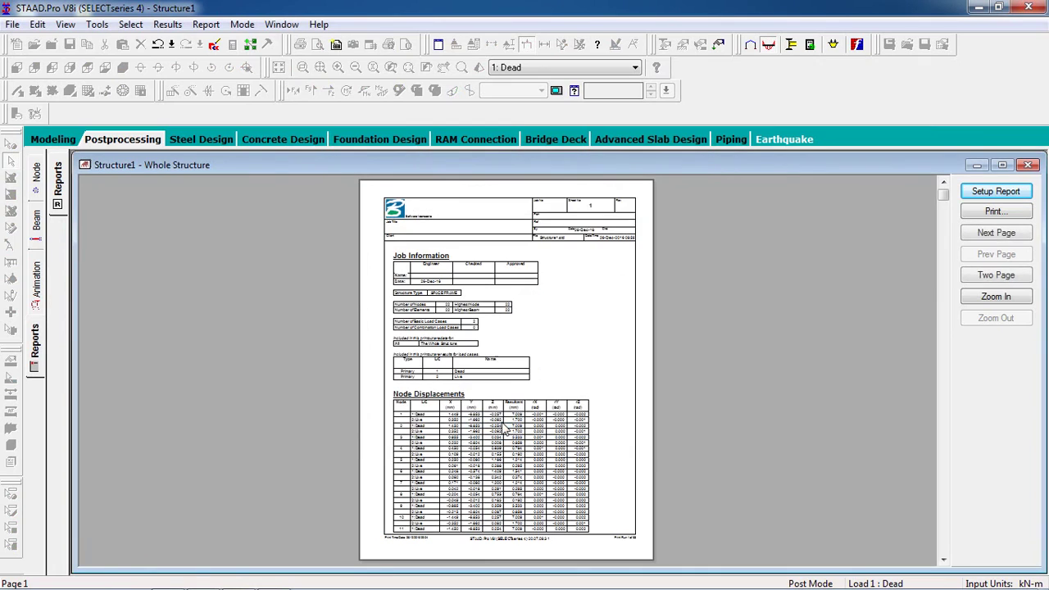
{"action": "mouse_move", "coordinate": [944, 195]}
{"action": "left_mouse_down"}
{"action": "mouse_move", "coordinate": [956, 345]}
{"action": "mouse_move", "coordinate": [940, 398]}
{"action": "mouse_move", "coordinate": [944, 553]}
{"action": "mouse_move", "coordinate": [943, 194]}
{"action": "left_mouse_up"}
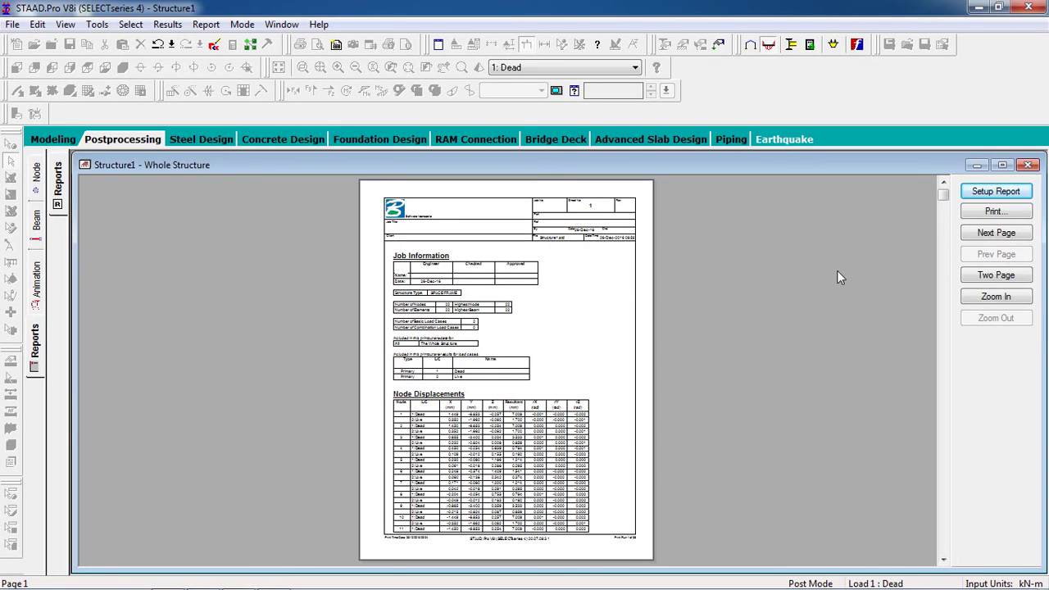